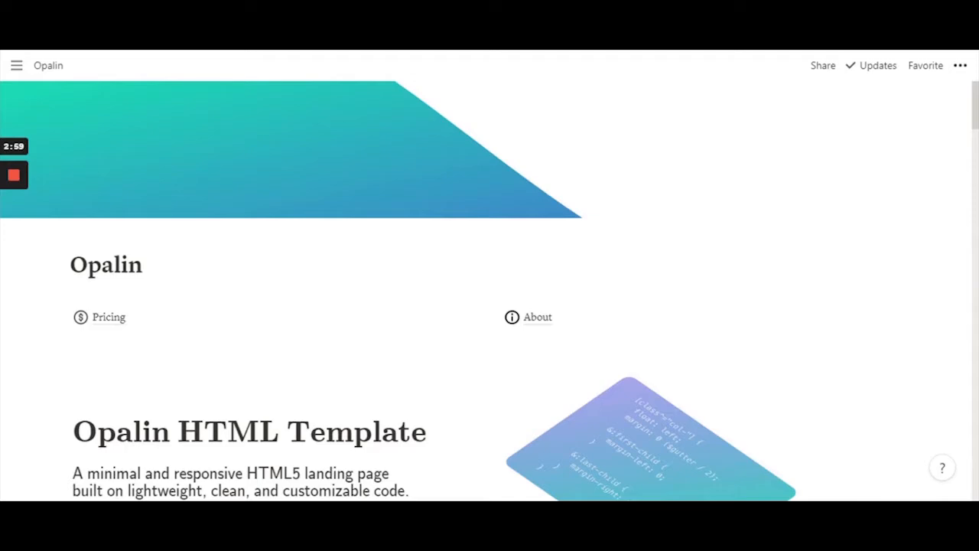
Scroll through the Opalin home page, glance at Pricing, then return to Home
{"action": "scroll", "coordinate": [489, 291], "scroll_direction": "down", "scroll_amount": 10}
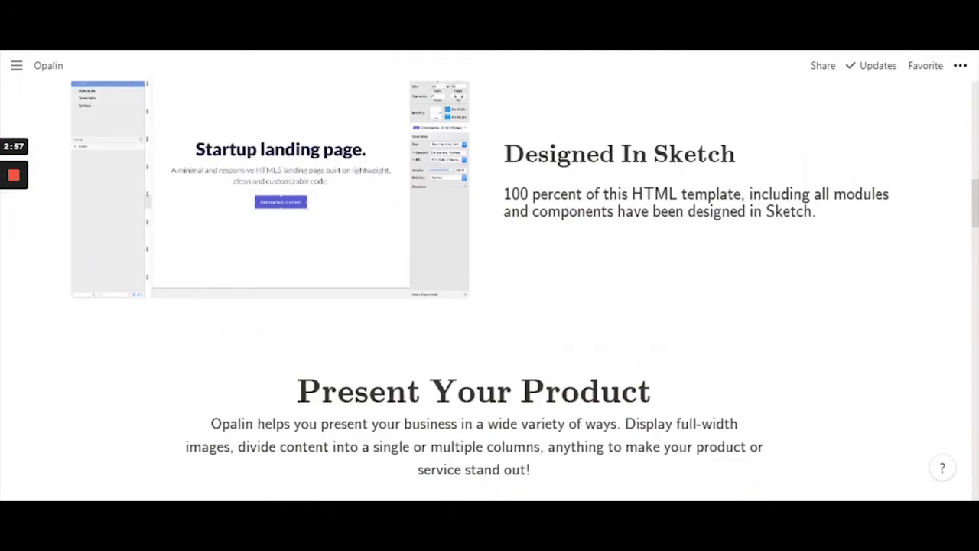
{"action": "scroll", "coordinate": [489, 291], "scroll_direction": "down", "scroll_amount": 15}
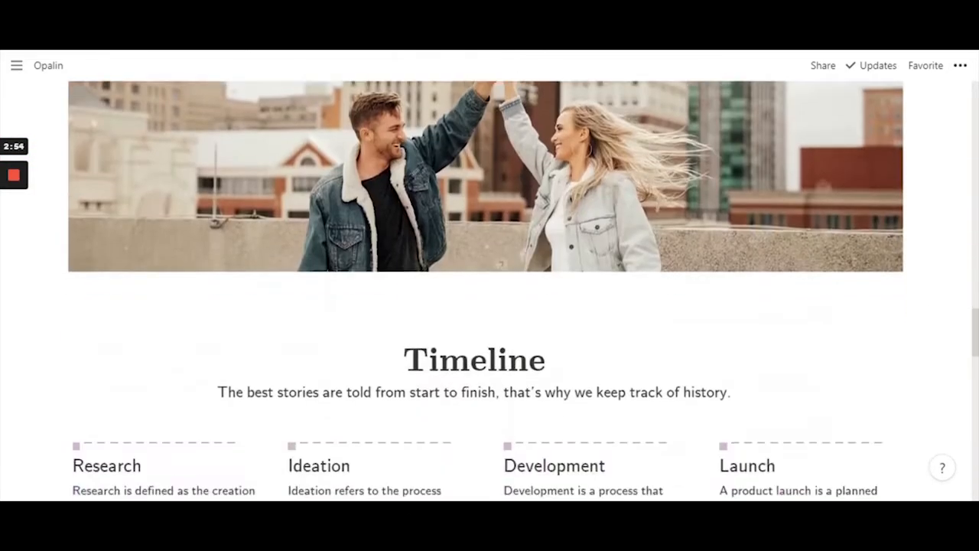
{"action": "scroll", "coordinate": [489, 291], "scroll_direction": "down", "scroll_amount": 12}
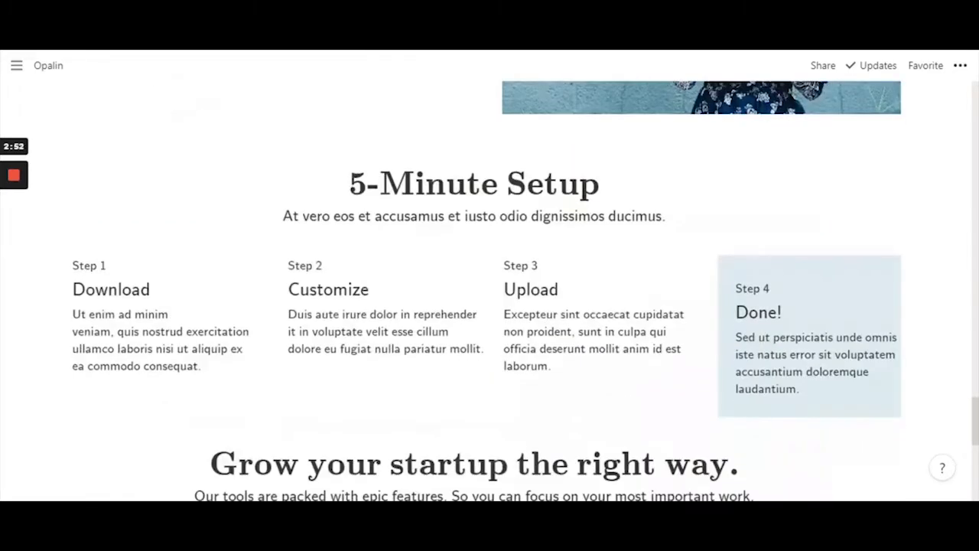
{"action": "scroll", "coordinate": [490, 290], "scroll_direction": "down", "scroll_amount": 7}
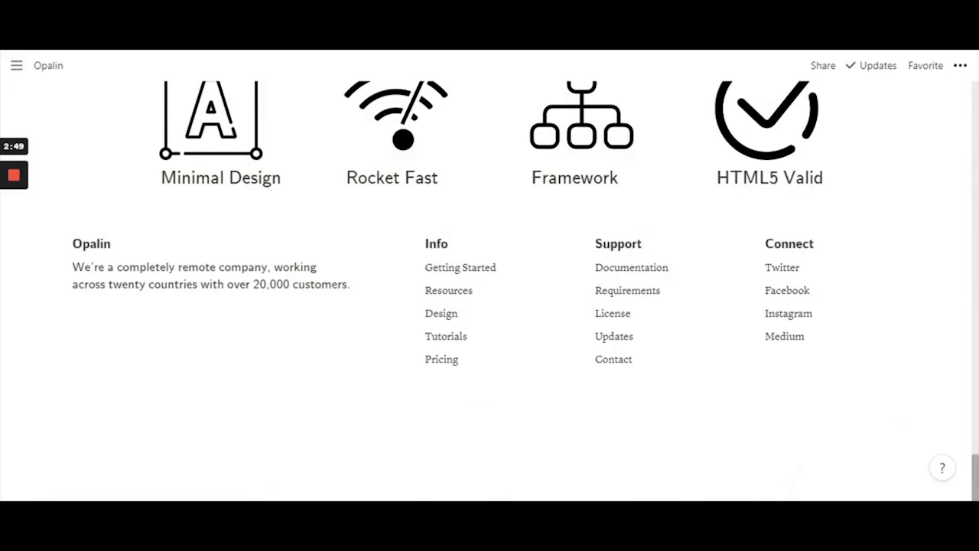
{"action": "scroll", "coordinate": [489, 291], "scroll_direction": "up", "scroll_amount": 20}
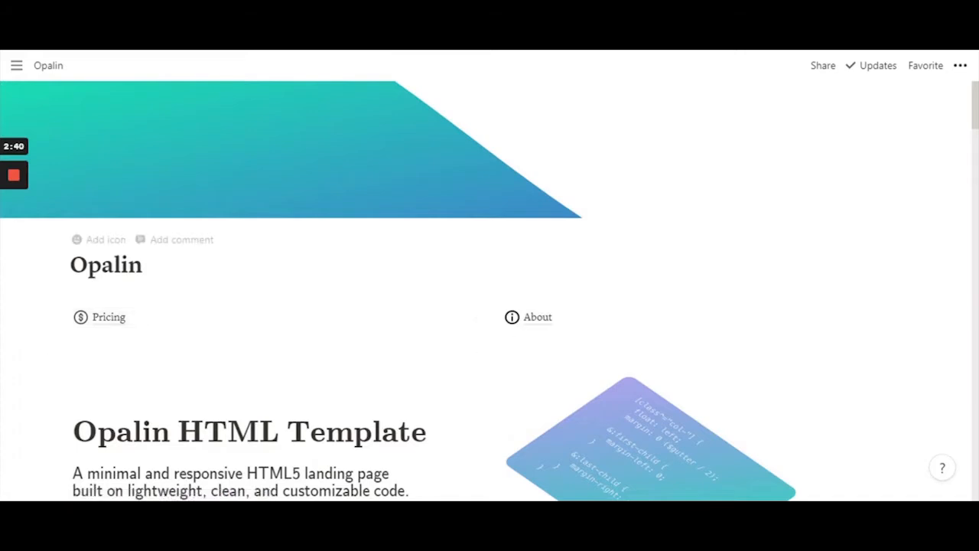
{"action": "left_click", "coordinate": [108, 318]}
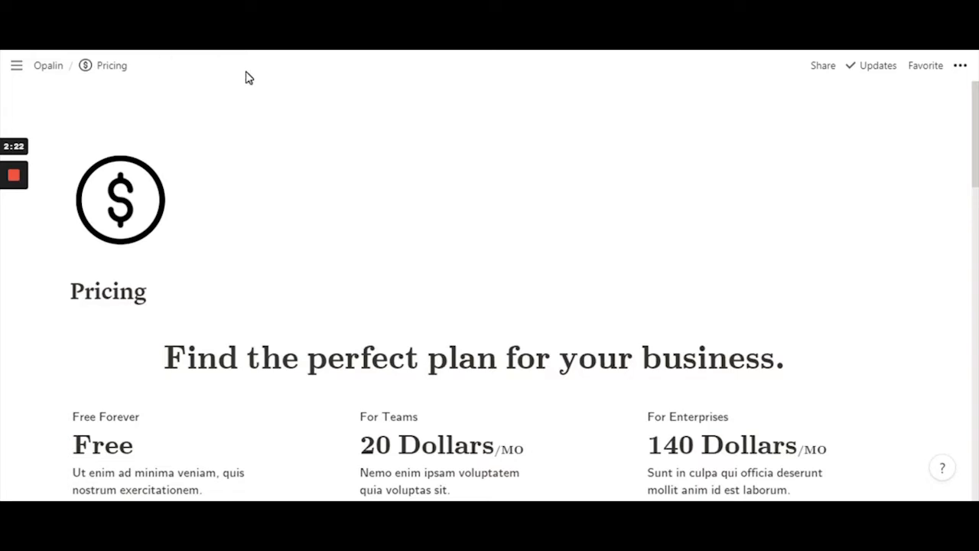
{"action": "left_click", "coordinate": [49, 69]}
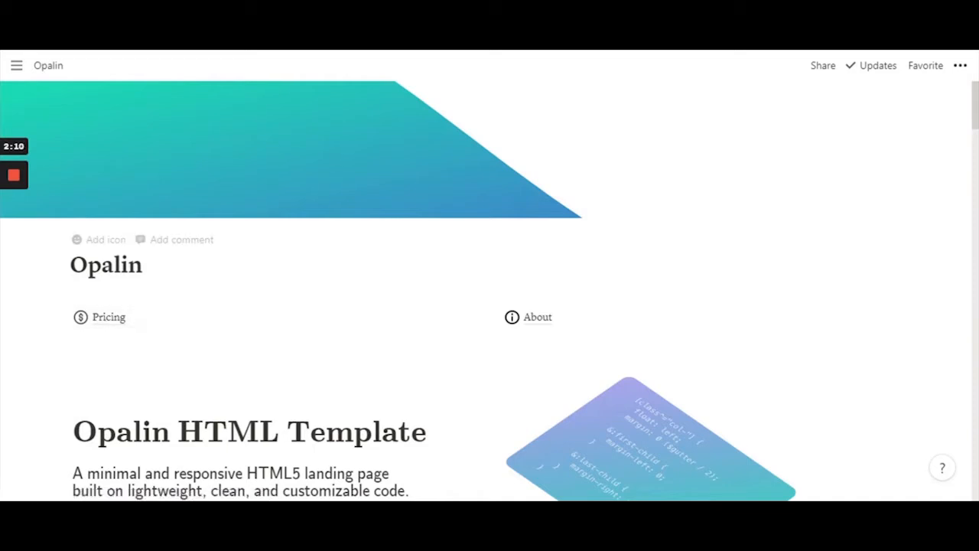
Insert a Synced block on a new line after the Opalin title using /syn
{"action": "left_click", "coordinate": [143, 265]}
{"action": "key", "text": "Return"}
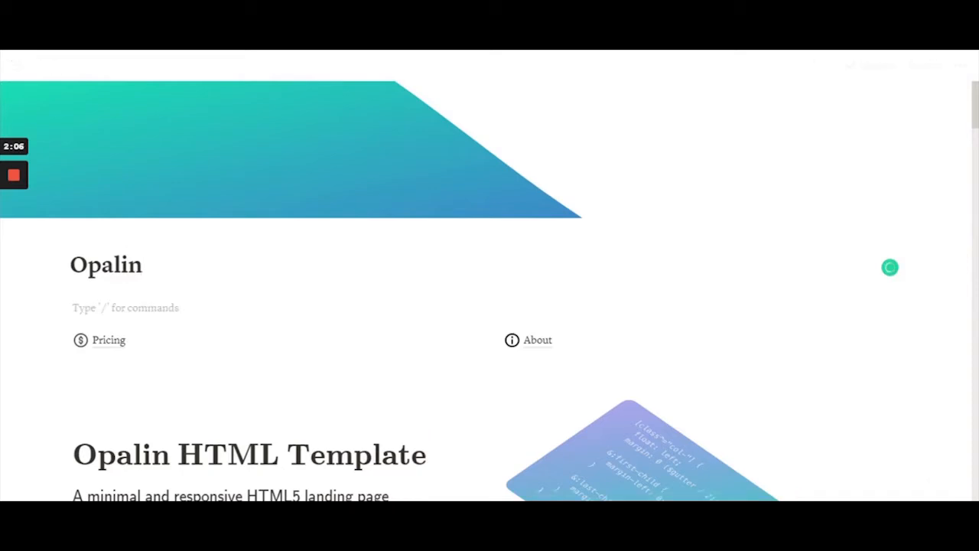
{"action": "type", "text": "/"}
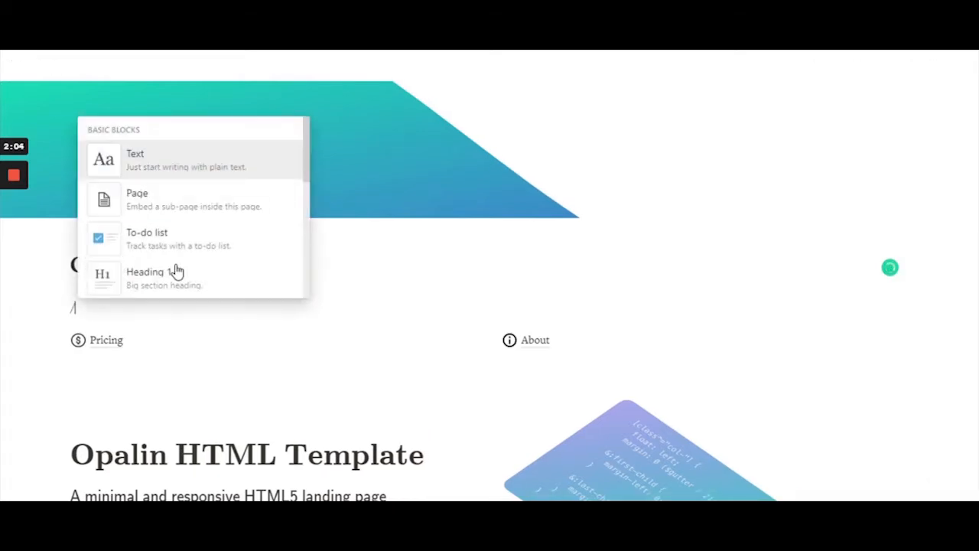
{"action": "key", "text": "BackSpace"}
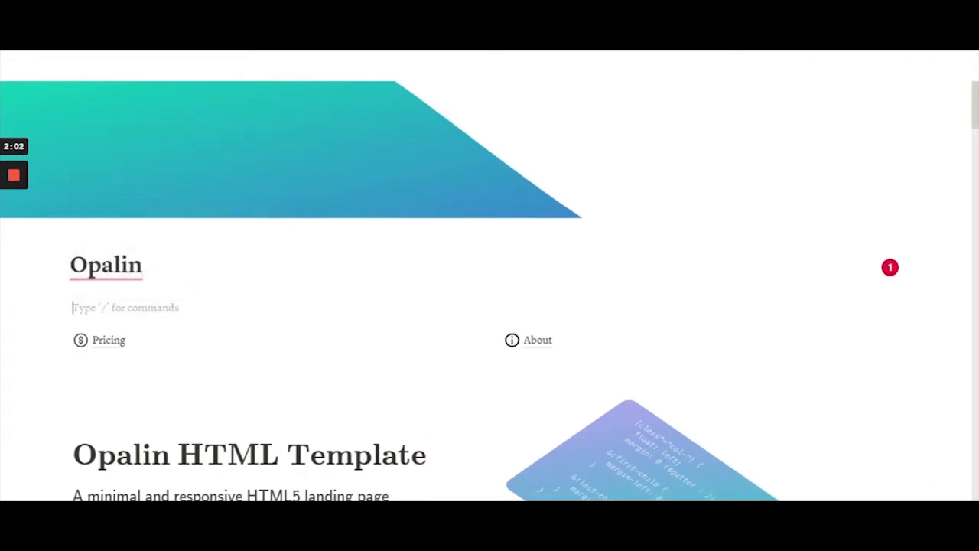
{"action": "type", "text": "/syn"}
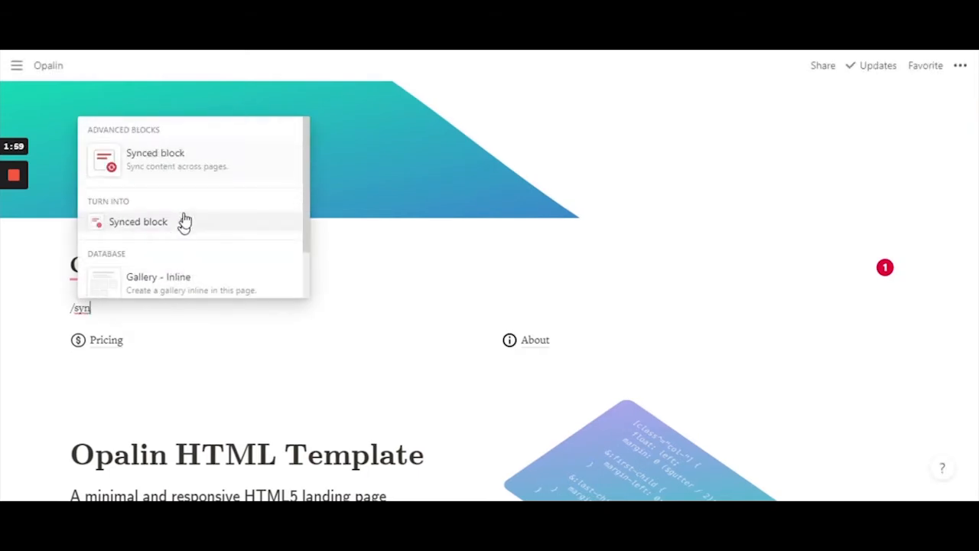
{"action": "left_click", "coordinate": [175, 162]}
{"action": "left_click", "coordinate": [143, 265]}
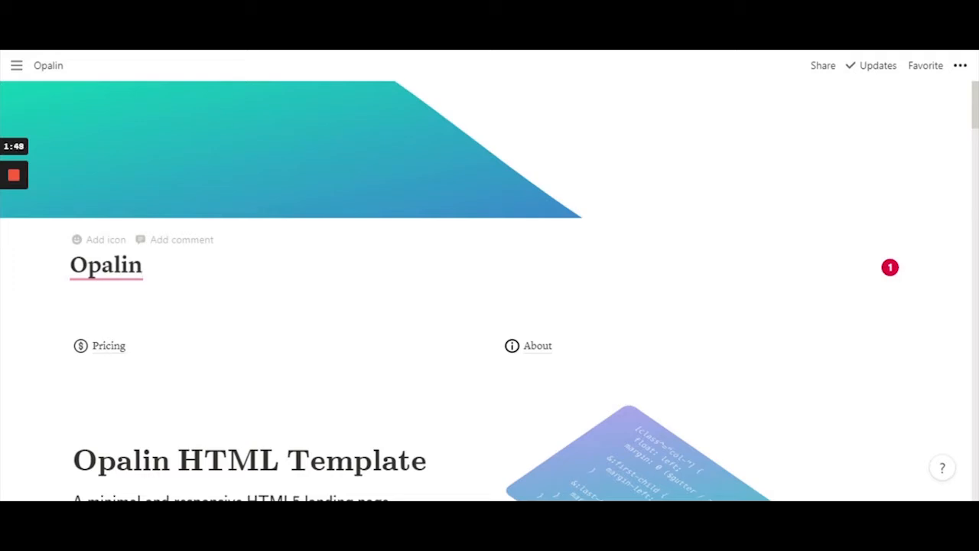
{"action": "key", "text": "Return"}
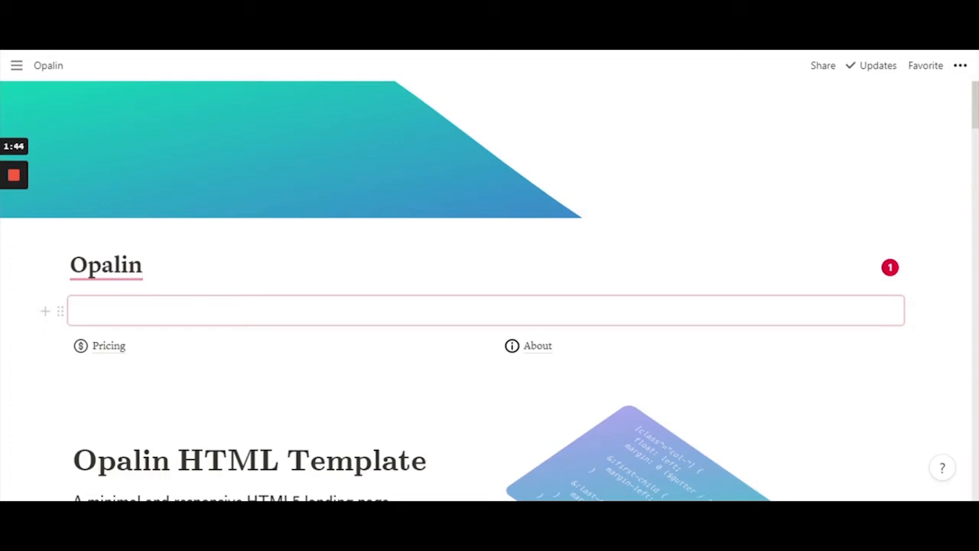
{"action": "left_click", "coordinate": [122, 311]}
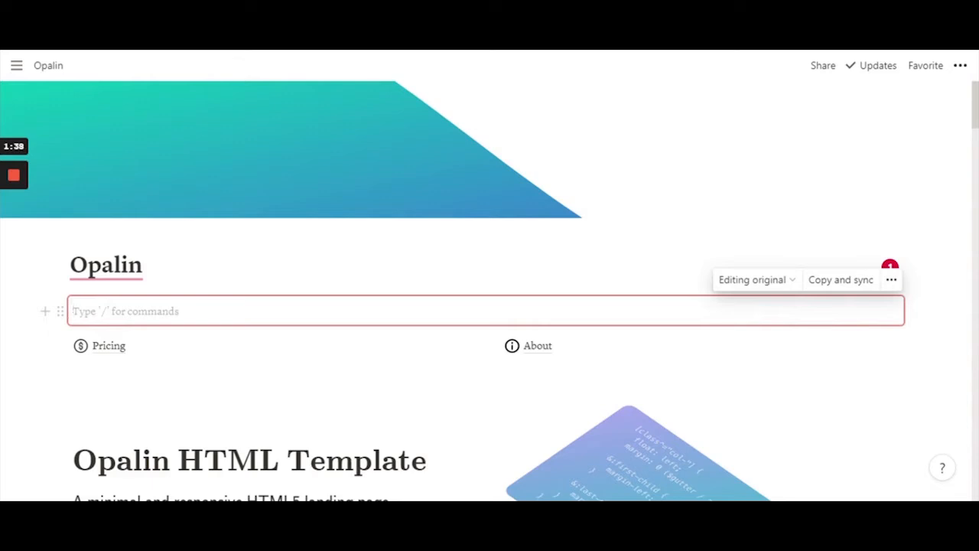
{"action": "left_click", "coordinate": [783, 283]}
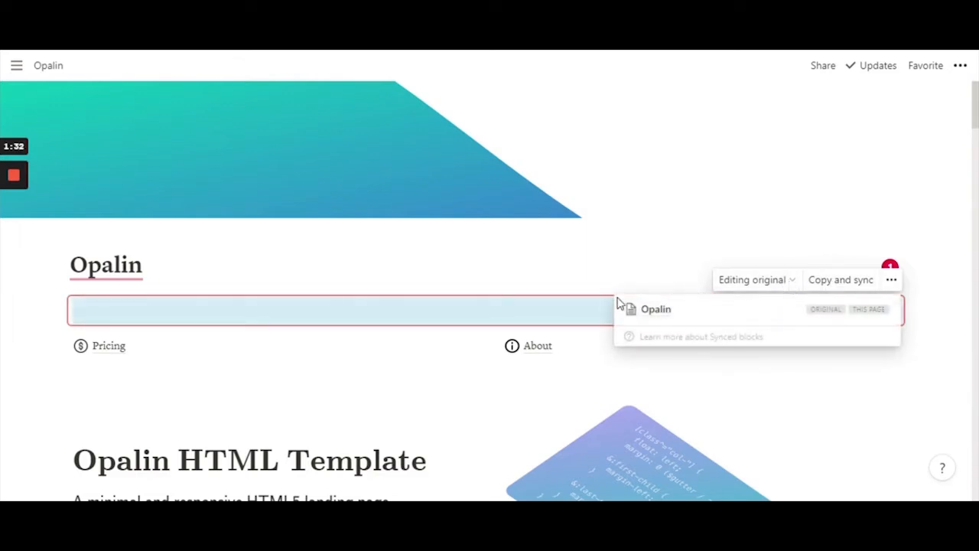
{"action": "left_click", "coordinate": [593, 311]}
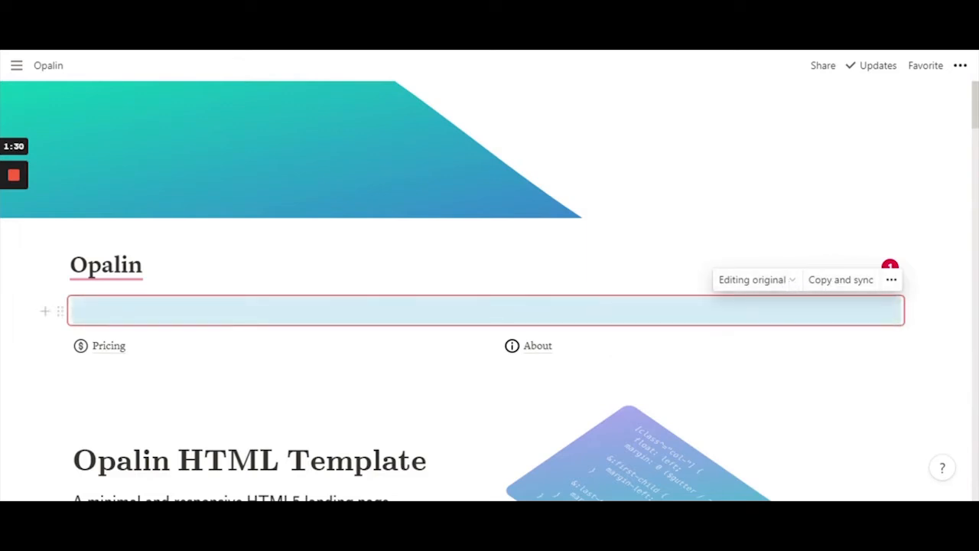
{"action": "left_click", "coordinate": [593, 311]}
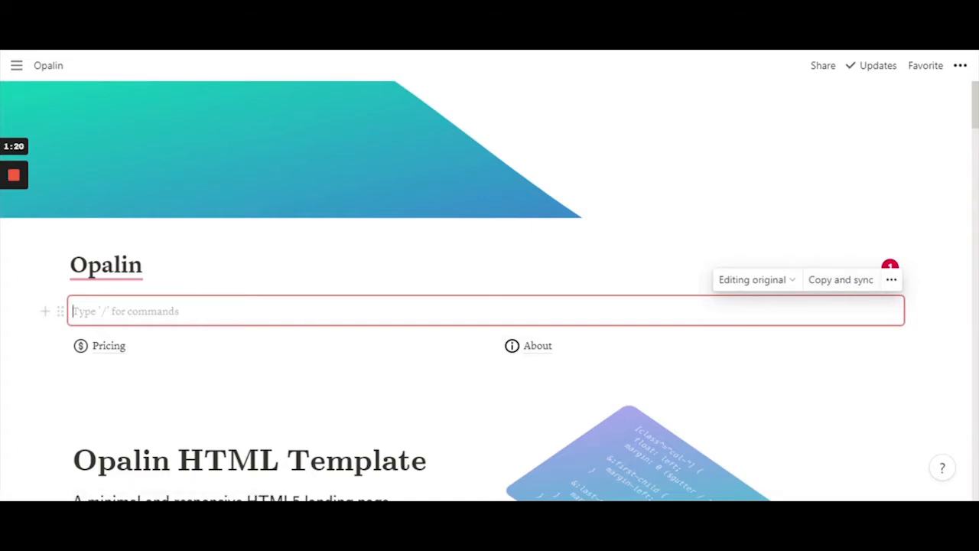
{"action": "left_click", "coordinate": [775, 284]}
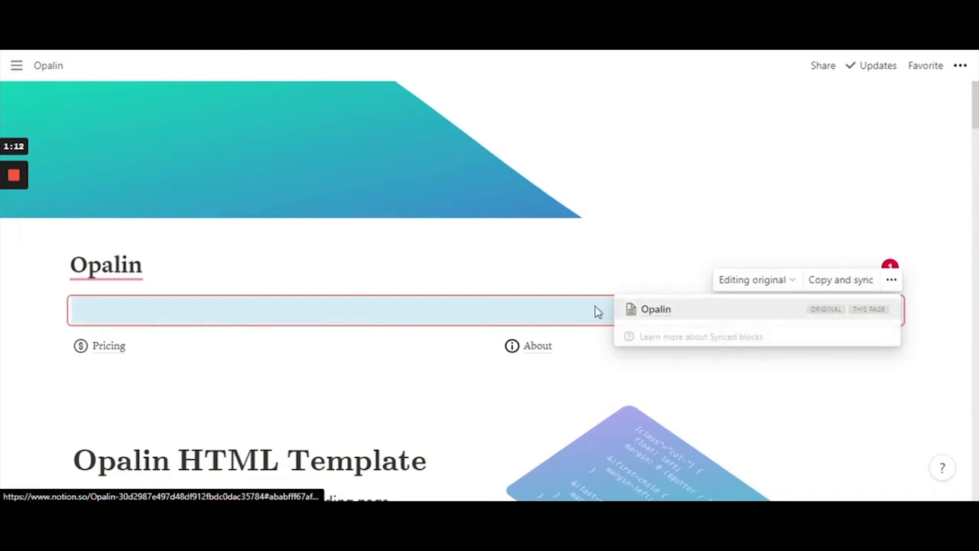
{"action": "left_click", "coordinate": [503, 314]}
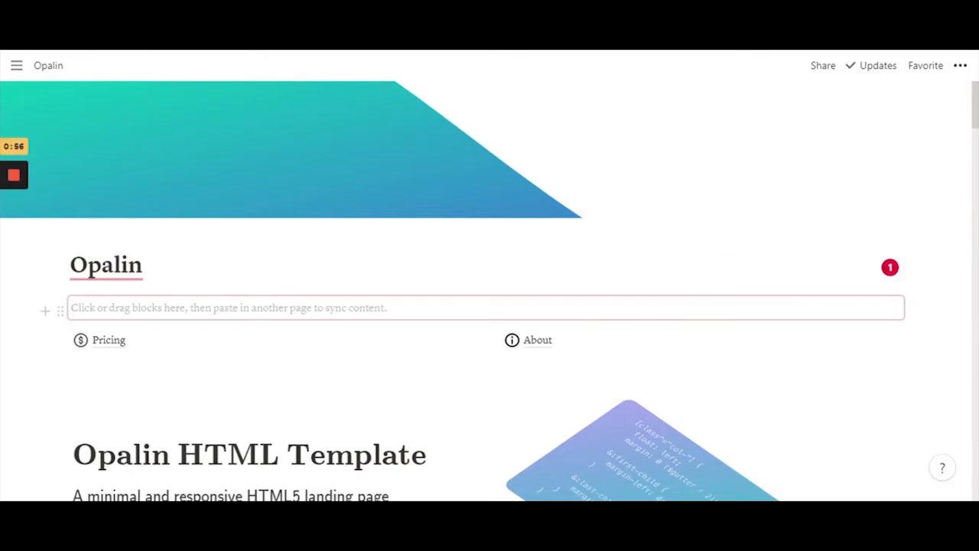
{"action": "left_click", "coordinate": [229, 310]}
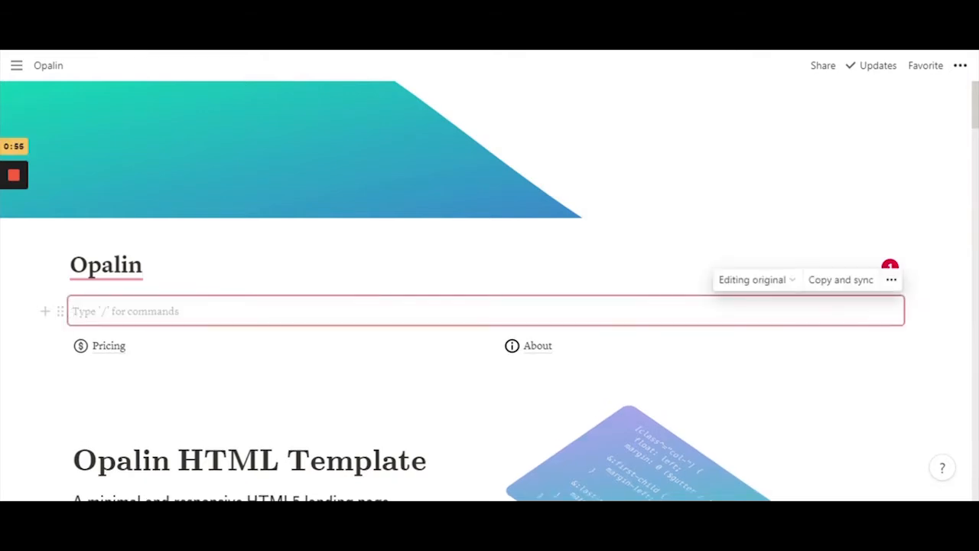
Type 'Home | Pricing | About' into the synced block as the navigation line
{"action": "type", "text": "Hom"}
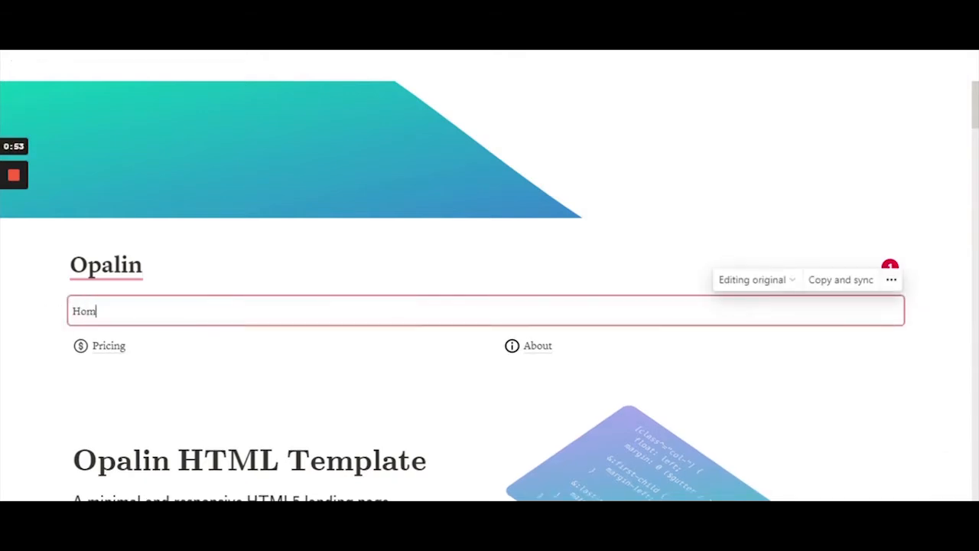
{"action": "type", "text": "e |"}
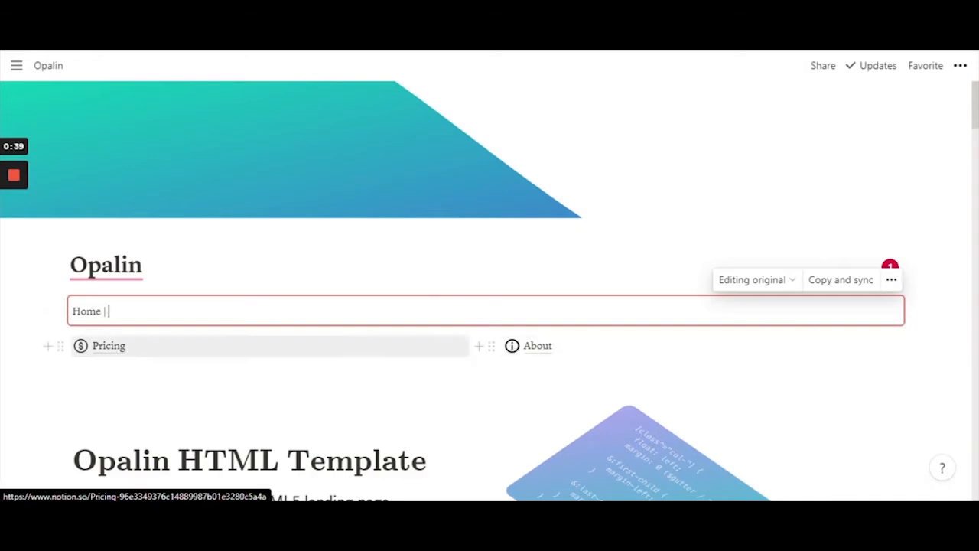
{"action": "type", "text": "Pricing"}
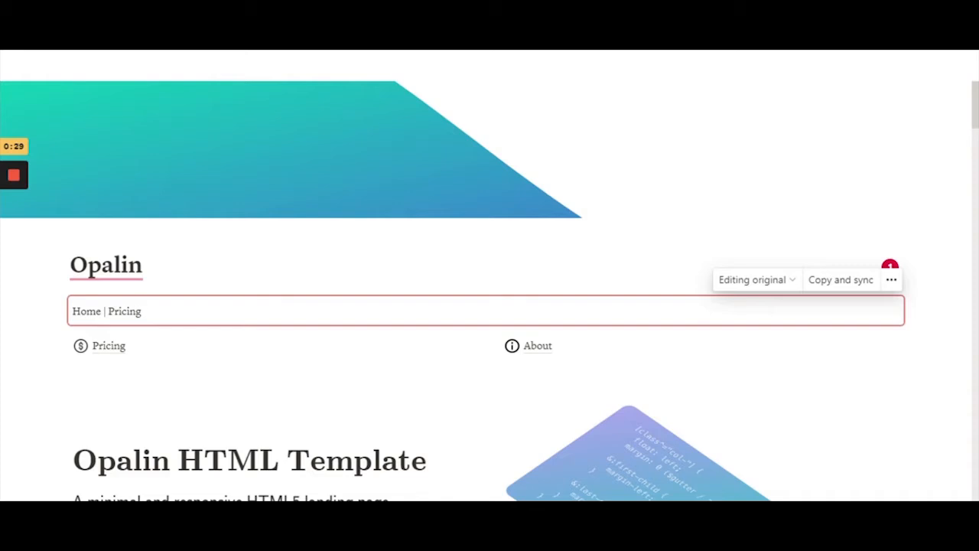
{"action": "type", "text": " | About"}
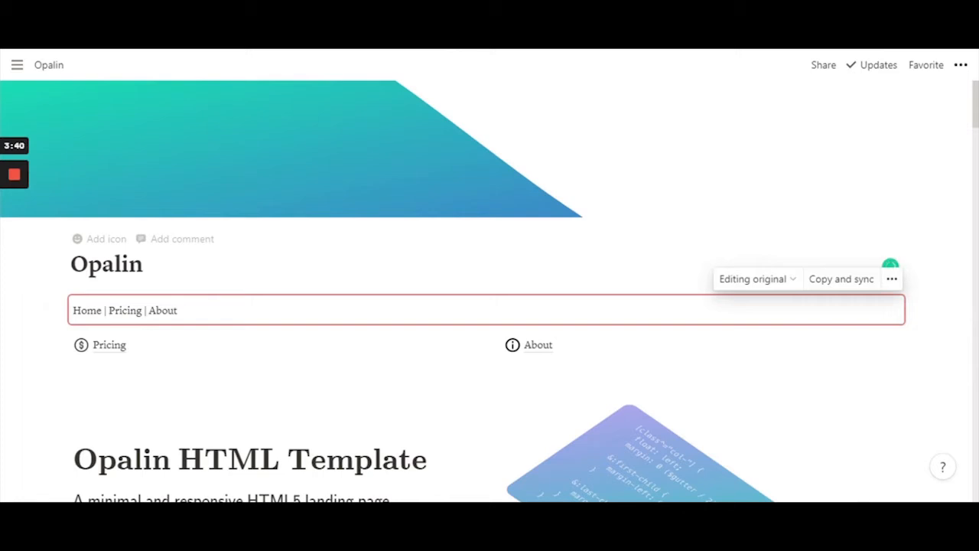
Link the word Home in the nav line to the Opalin page URL
{"action": "left_click_drag", "start_coordinate": [149, 311], "coordinate": [181, 311]}
{"action": "left_click", "coordinate": [181, 311]}
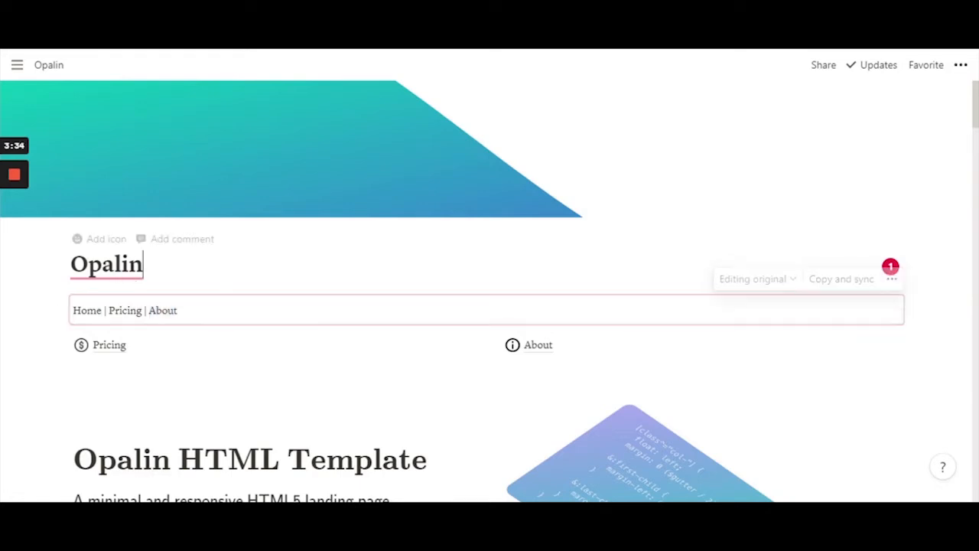
{"action": "key", "text": "Up"}
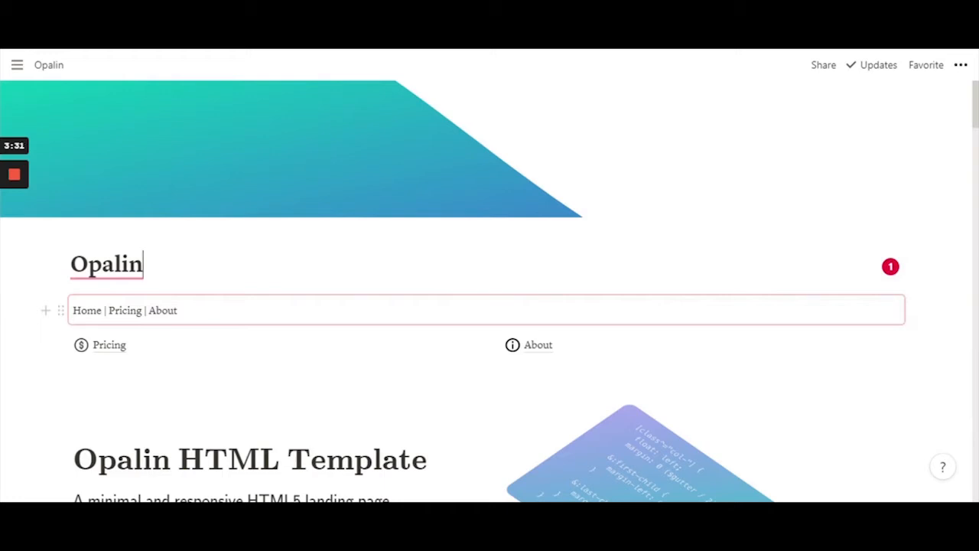
{"action": "key", "text": "Down"}
{"action": "key", "text": "shift+Right"}
{"action": "key", "text": "shift+Right"}
{"action": "key", "text": "shift+Right"}
{"action": "key", "text": "shift+Right"}
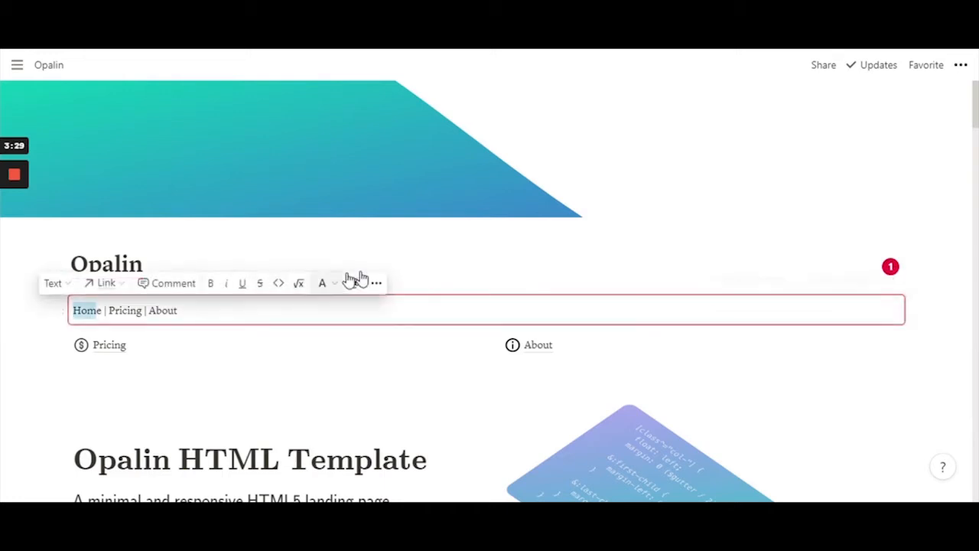
{"action": "key", "text": "Up"}
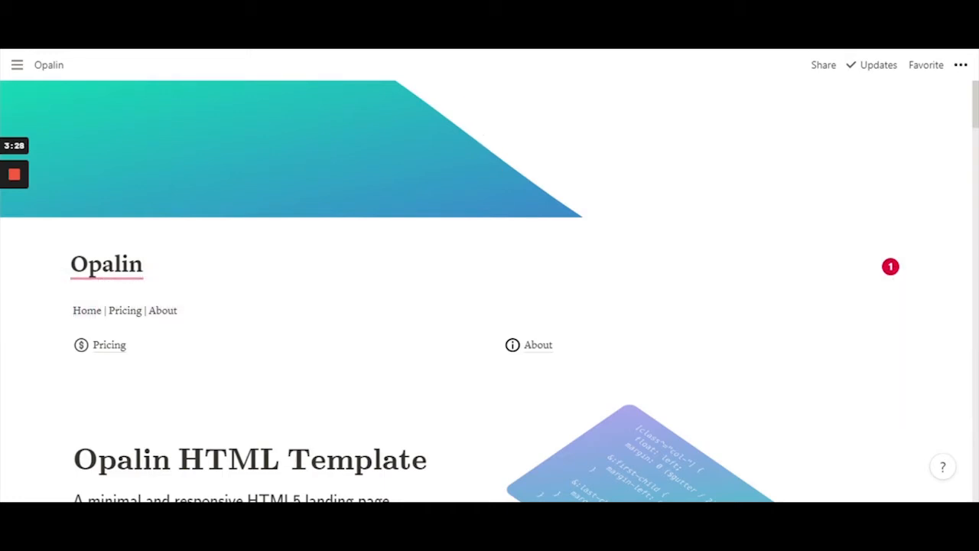
{"action": "left_click", "coordinate": [86, 309]}
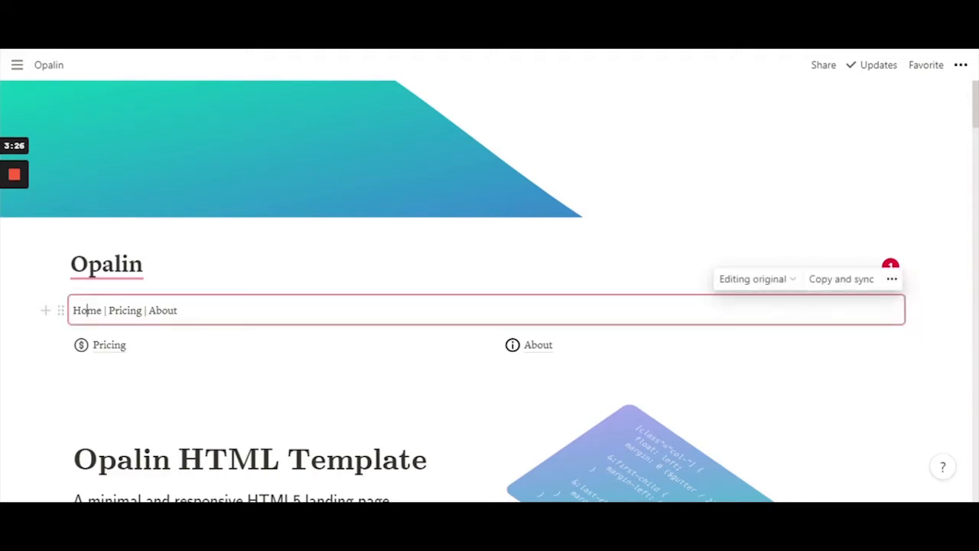
{"action": "key", "text": "shift+Right"}
{"action": "key", "text": "shift+Right"}
{"action": "key", "text": "shift+Right"}
{"action": "key", "text": "shift+Right"}
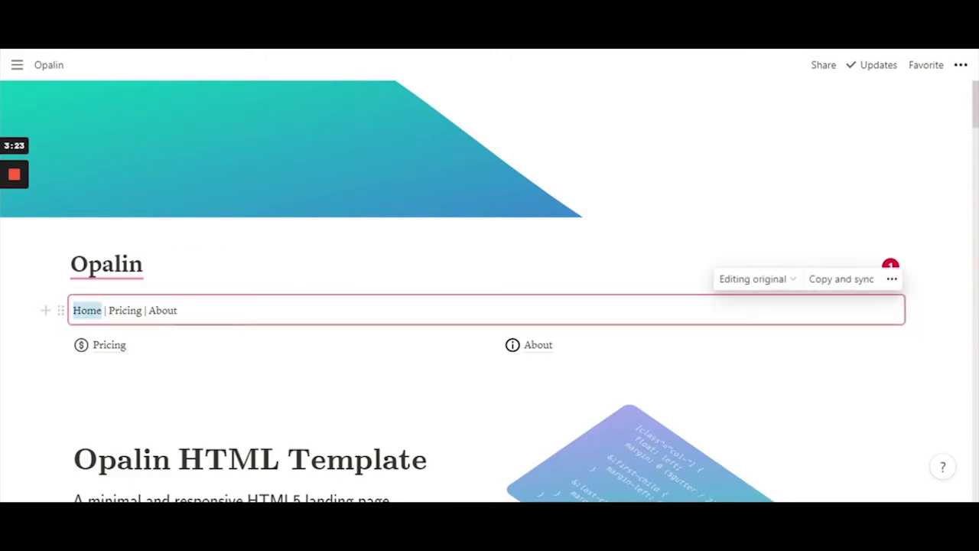
{"action": "left_click", "coordinate": [97, 285]}
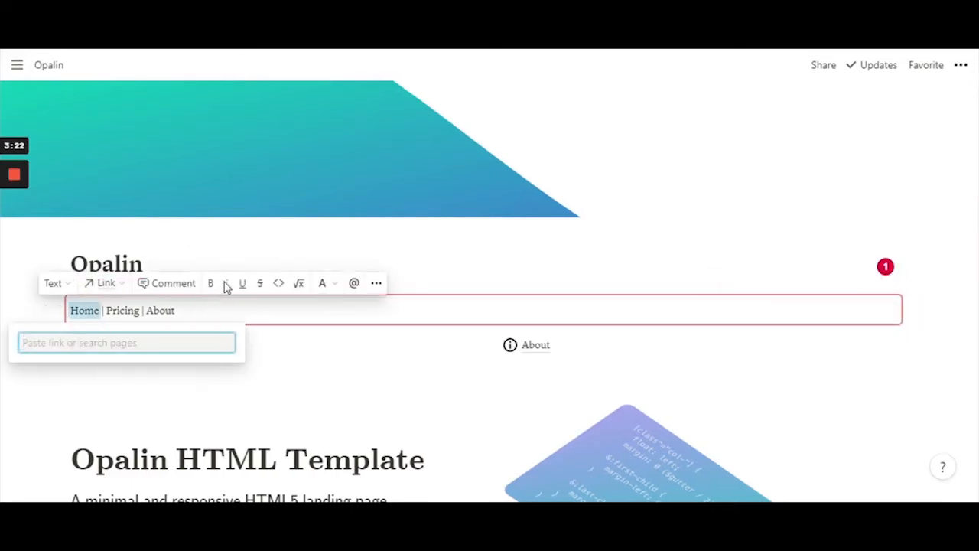
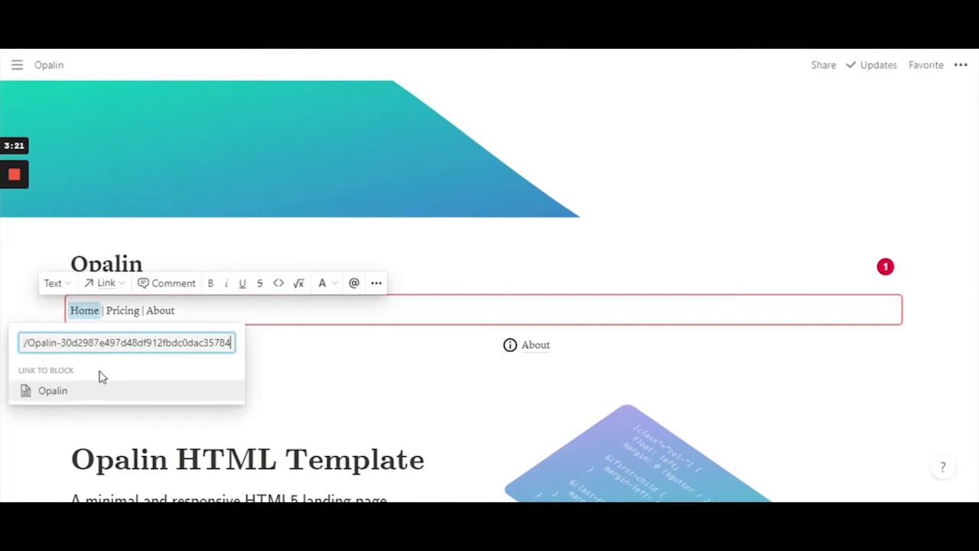
{"action": "left_click", "coordinate": [52, 392]}
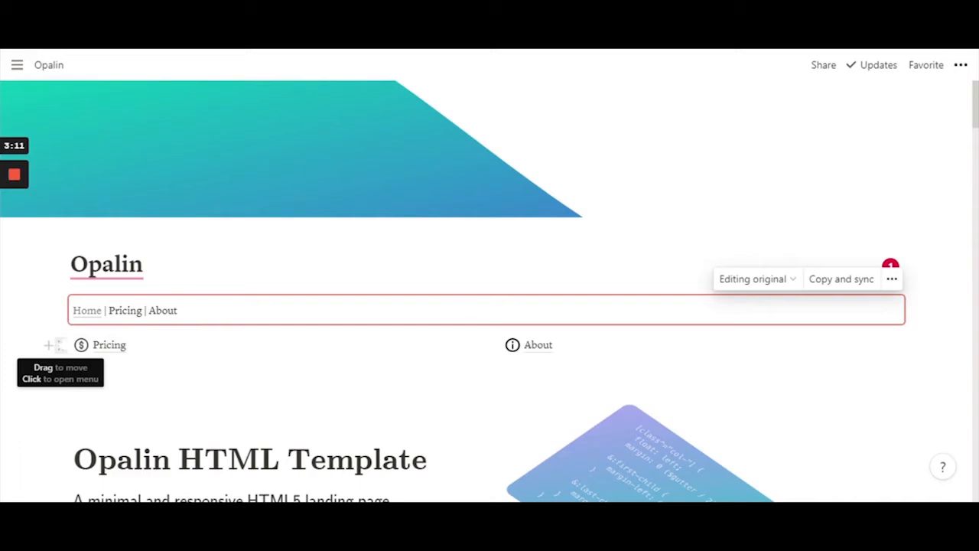
Link Pricing and About in the nav line using their pages' copied links
{"action": "left_click", "coordinate": [61, 346]}
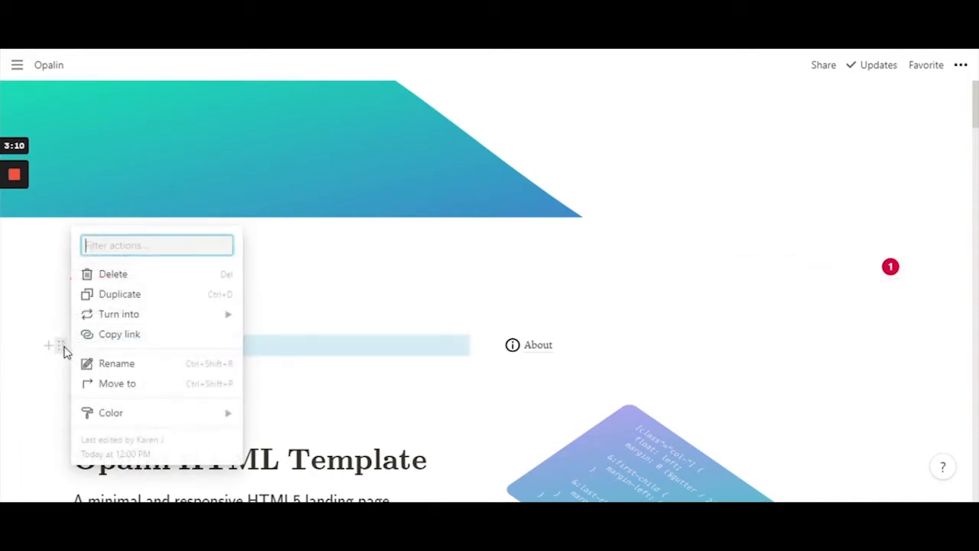
{"action": "left_click", "coordinate": [153, 344]}
{"action": "left_click_drag", "start_coordinate": [109, 310], "coordinate": [143, 311]}
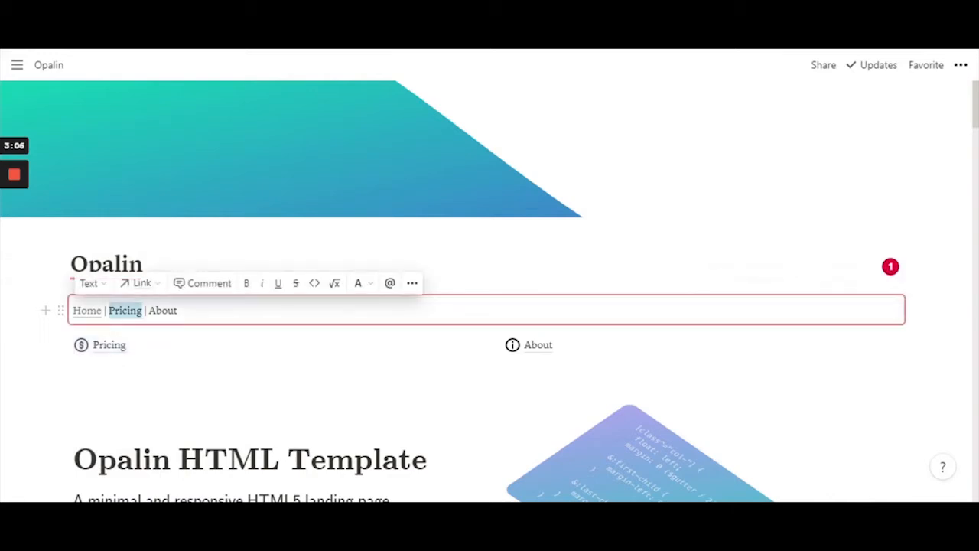
{"action": "key", "text": "ctrl+v"}
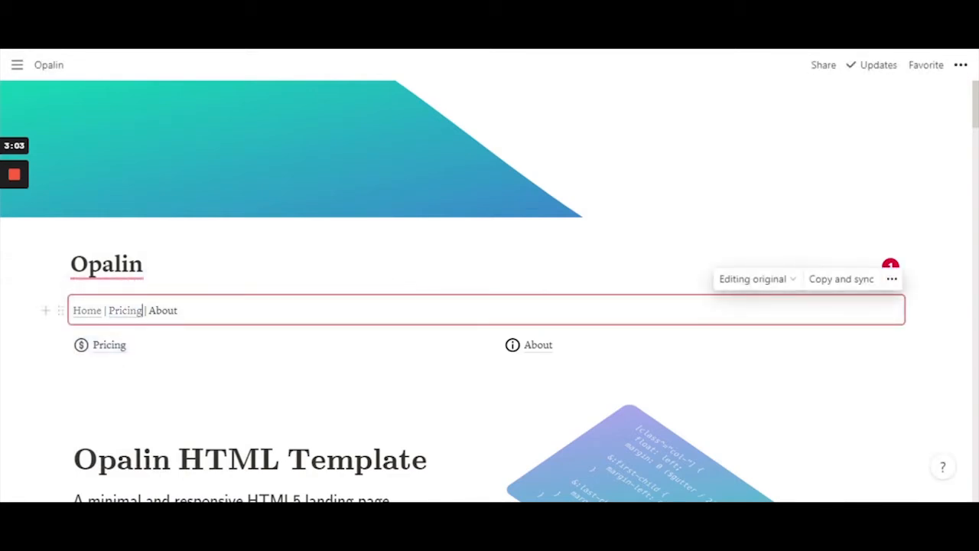
{"action": "left_click", "coordinate": [491, 345]}
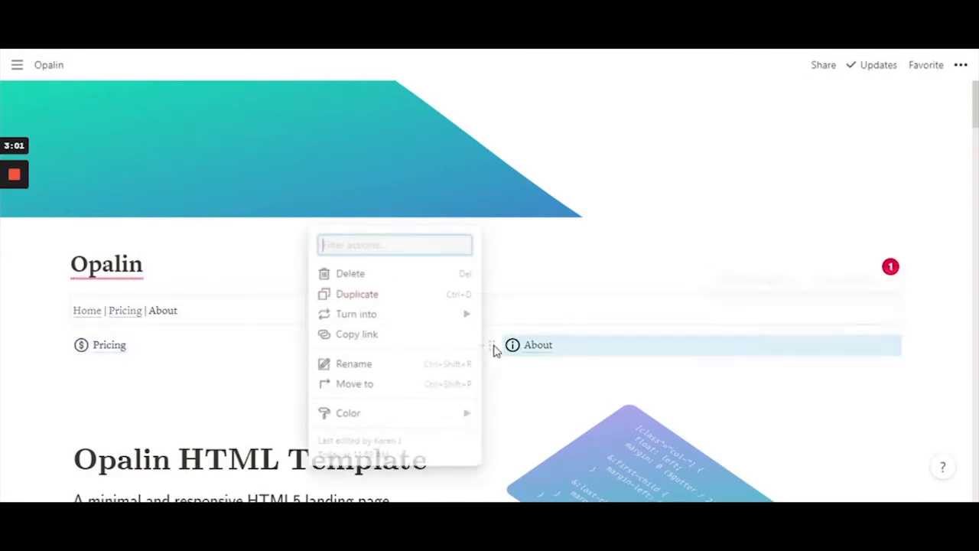
{"action": "left_click", "coordinate": [396, 341]}
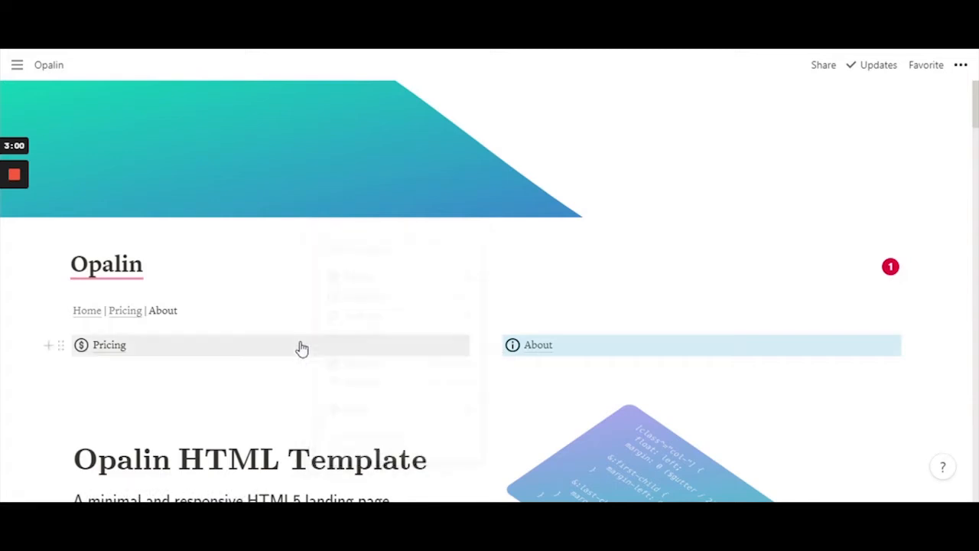
{"action": "left_click_drag", "start_coordinate": [149, 310], "coordinate": [175, 310]}
{"action": "left_click", "coordinate": [163, 310]}
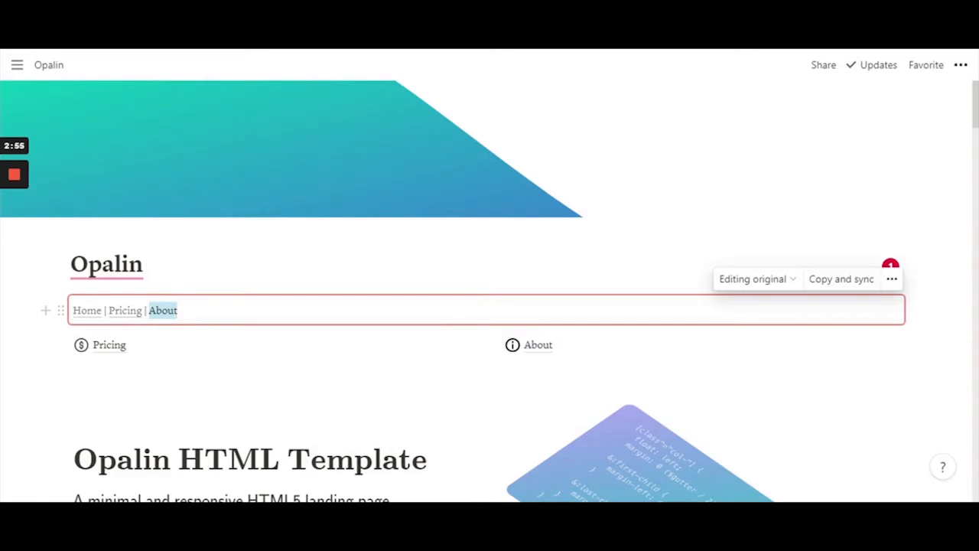
{"action": "left_click", "coordinate": [461, 306]}
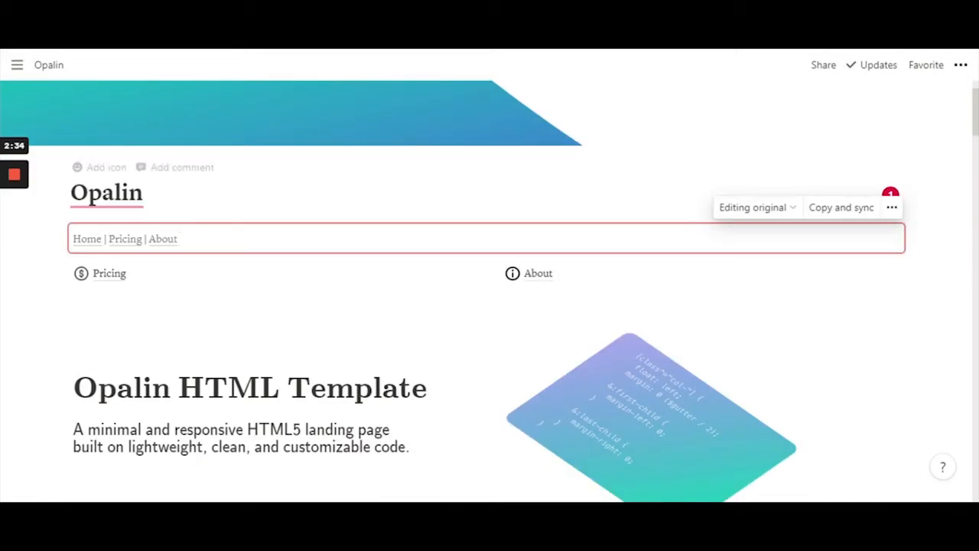
Copy and sync the nav block, then paste it under the Pricing page title
{"action": "left_click", "coordinate": [841, 208]}
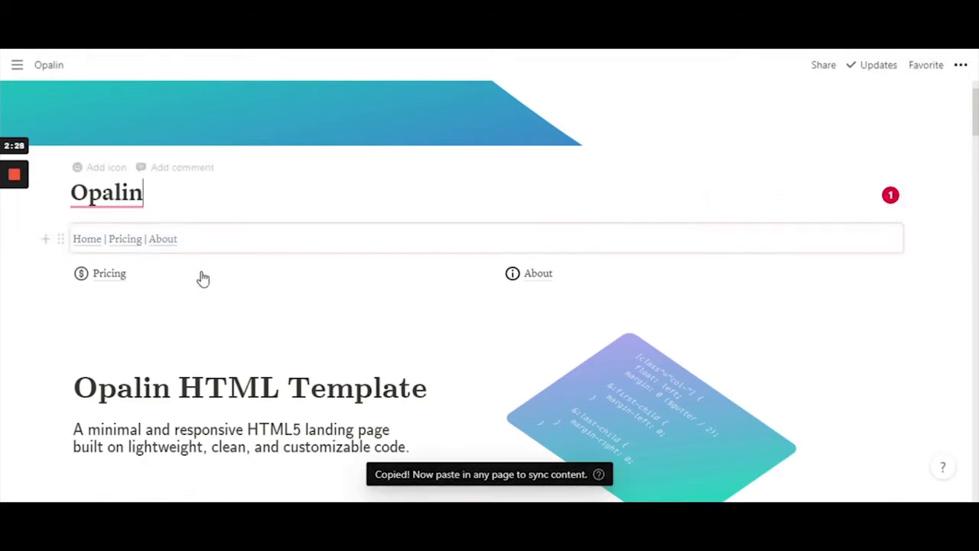
{"action": "left_click", "coordinate": [109, 288]}
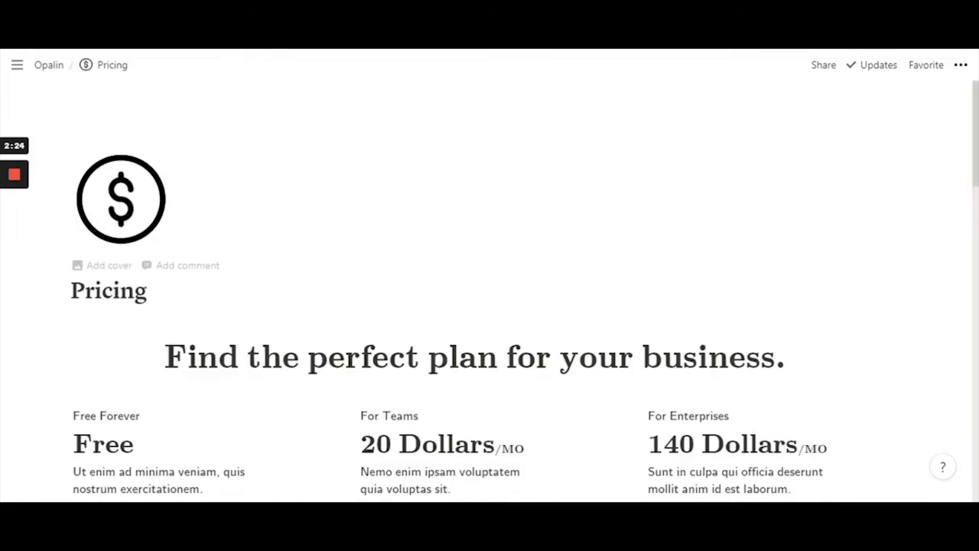
{"action": "key", "text": "Return"}
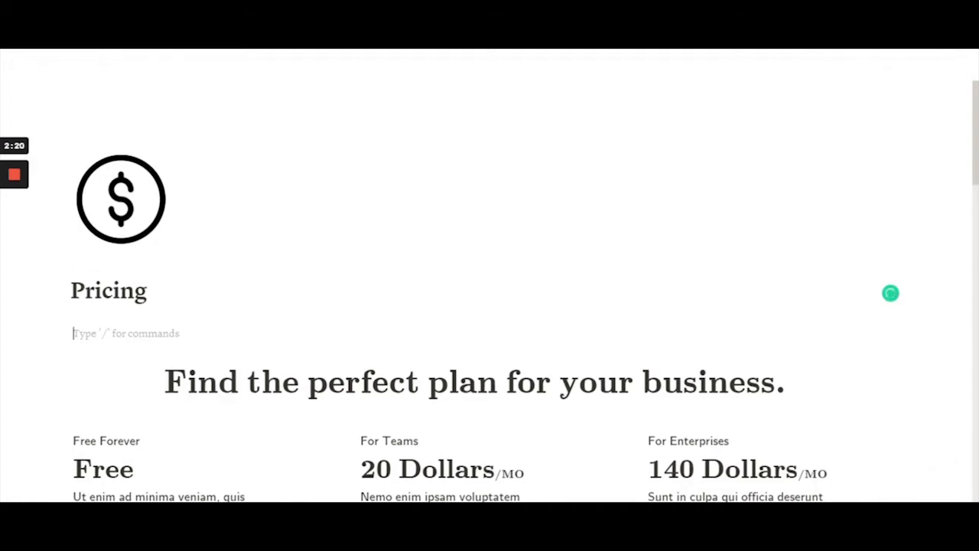
{"action": "key", "text": "ctrl+v"}
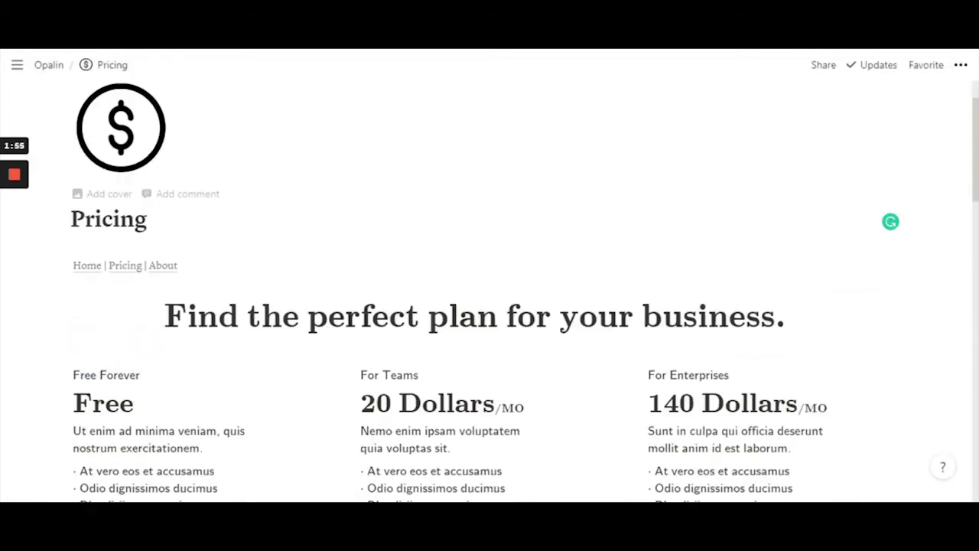
{"action": "left_click", "coordinate": [164, 268]}
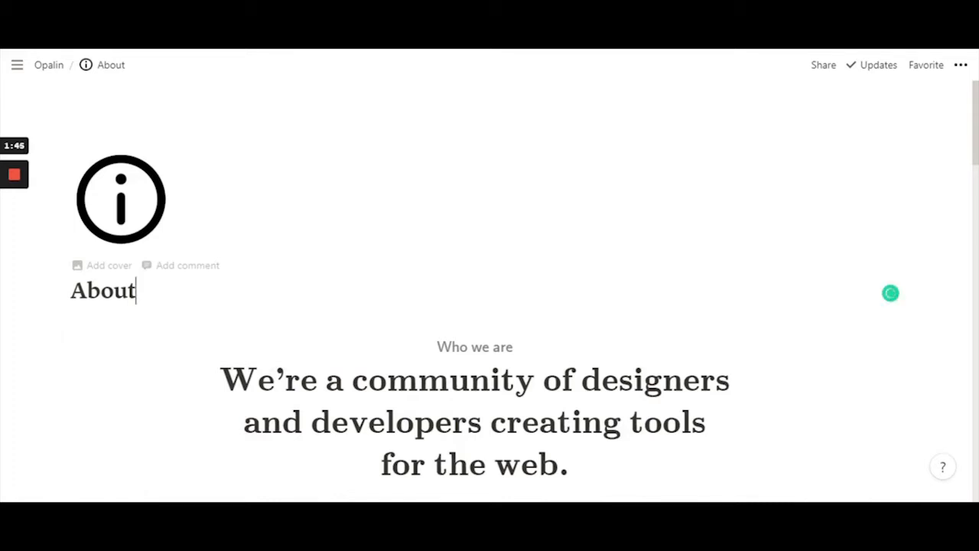
Paste the synced nav under the About title and confirm it's shared with 2 other pages
{"action": "key", "text": "Return"}
{"action": "key", "text": "ctrl+v"}
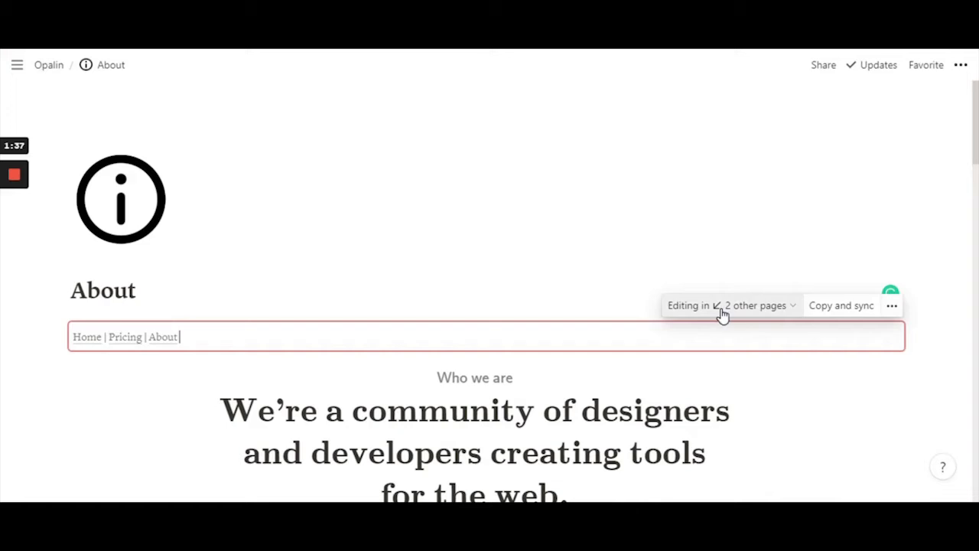
{"action": "left_click", "coordinate": [721, 309]}
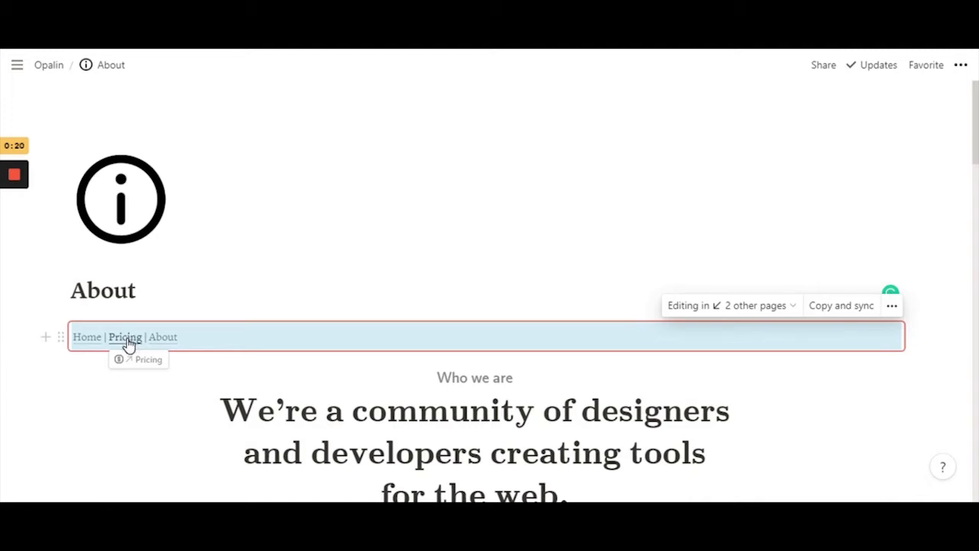
Return to the Opalin home page, scroll to the footer, and select its Opalin heading and description
{"action": "left_click", "coordinate": [125, 338]}
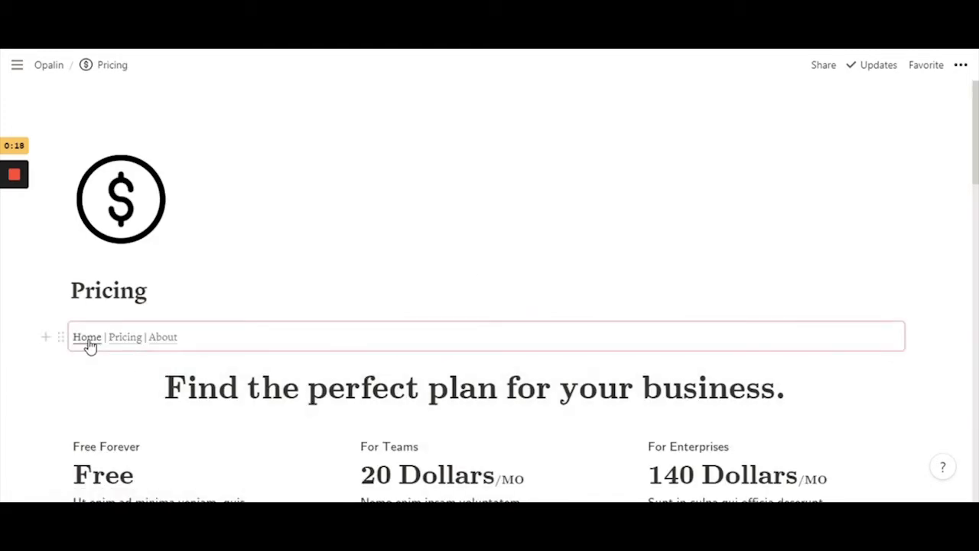
{"action": "left_click", "coordinate": [87, 337]}
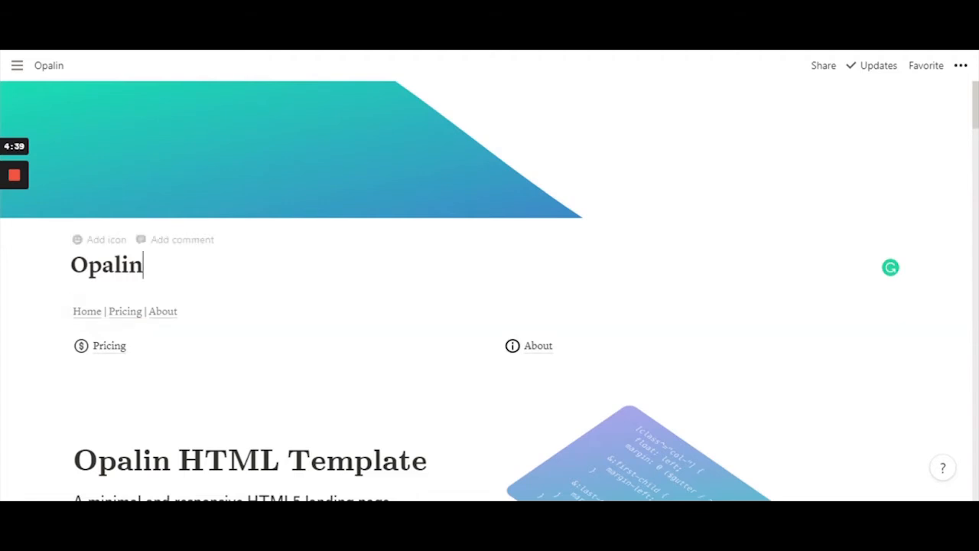
{"action": "scroll", "coordinate": [489, 291], "scroll_direction": "down", "scroll_amount": 12}
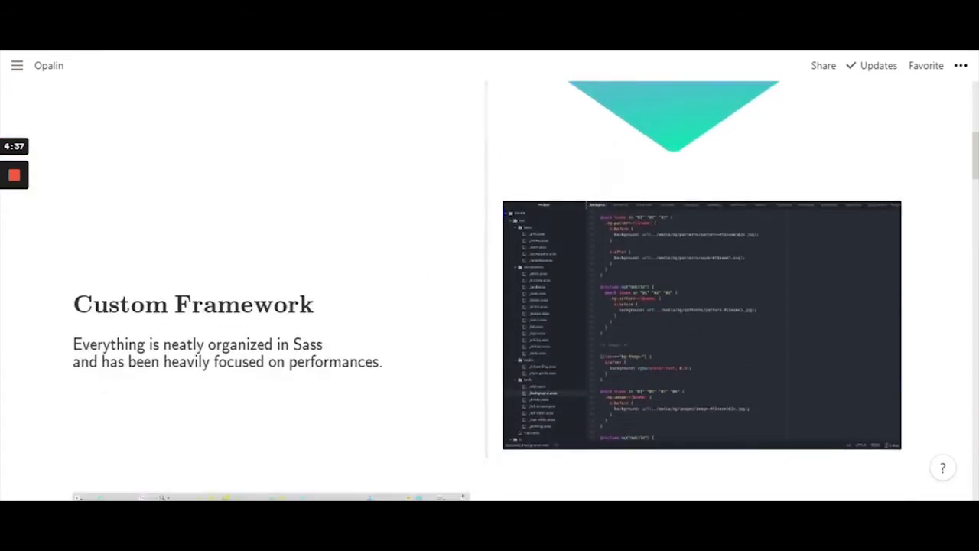
{"action": "scroll", "coordinate": [497, 277], "scroll_direction": "down", "scroll_amount": 7}
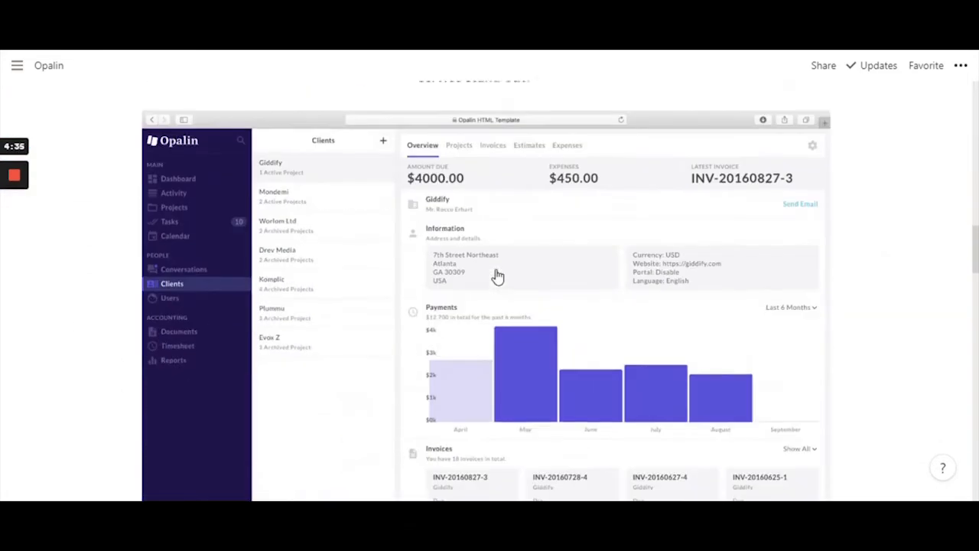
{"action": "scroll", "coordinate": [497, 277], "scroll_direction": "down", "scroll_amount": 8}
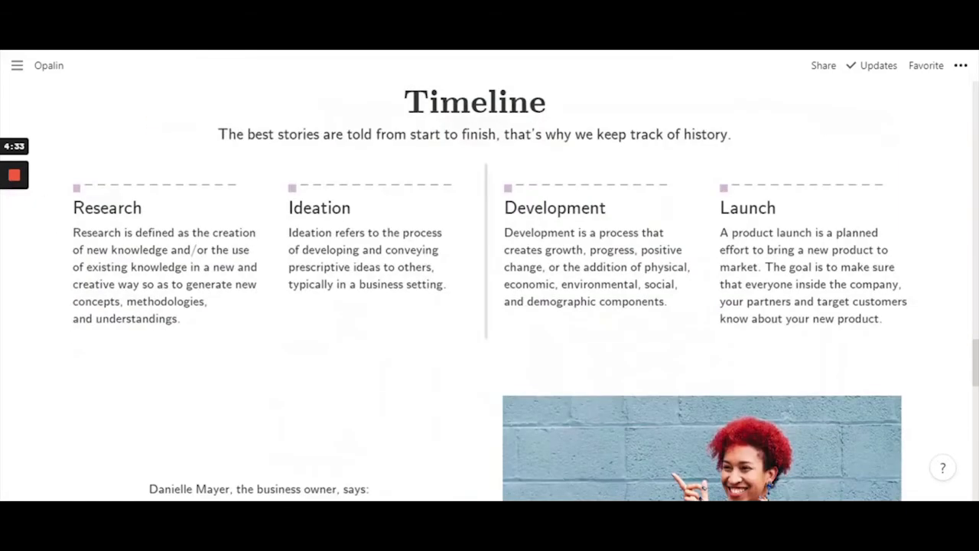
{"action": "scroll", "coordinate": [497, 291], "scroll_direction": "down", "scroll_amount": 8}
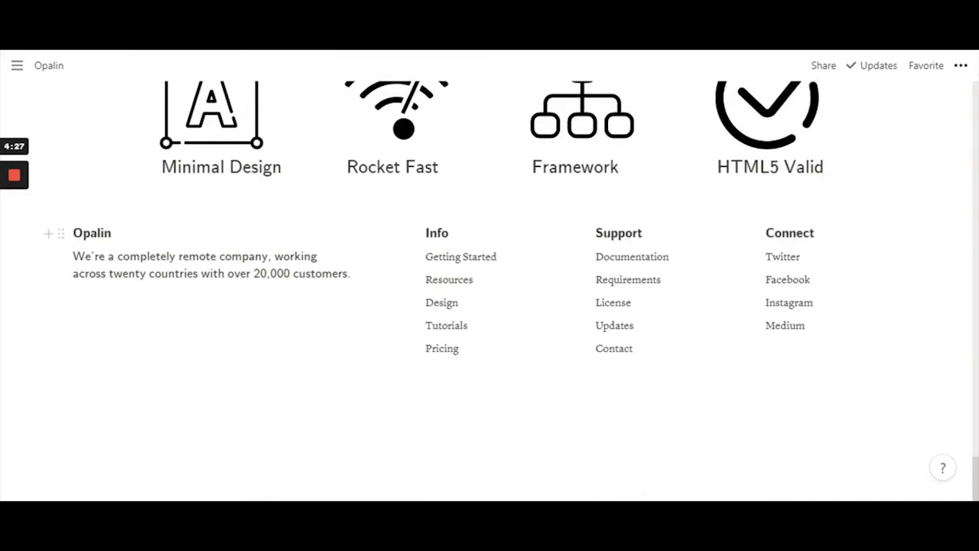
{"action": "left_click_drag", "start_coordinate": [98, 240], "coordinate": [117, 278]}
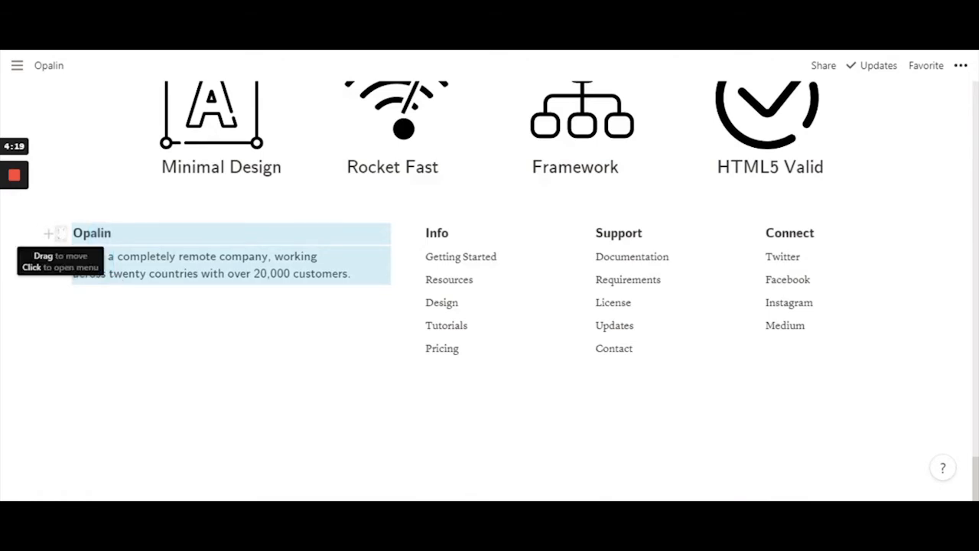
Convert the selected Opalin heading and remote-company blurb into a synced block via Turn into
{"action": "left_click", "coordinate": [61, 233]}
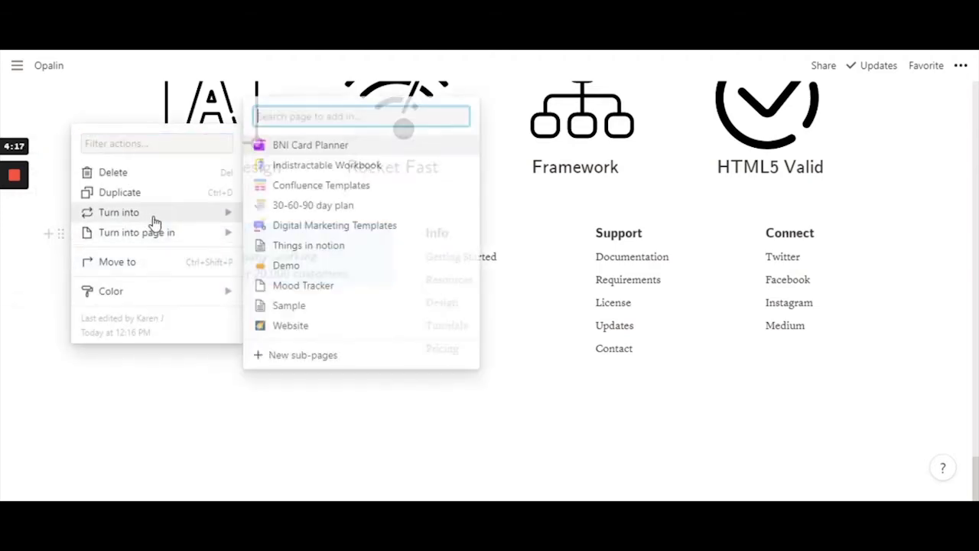
{"action": "mouse_move", "coordinate": [158, 221]}
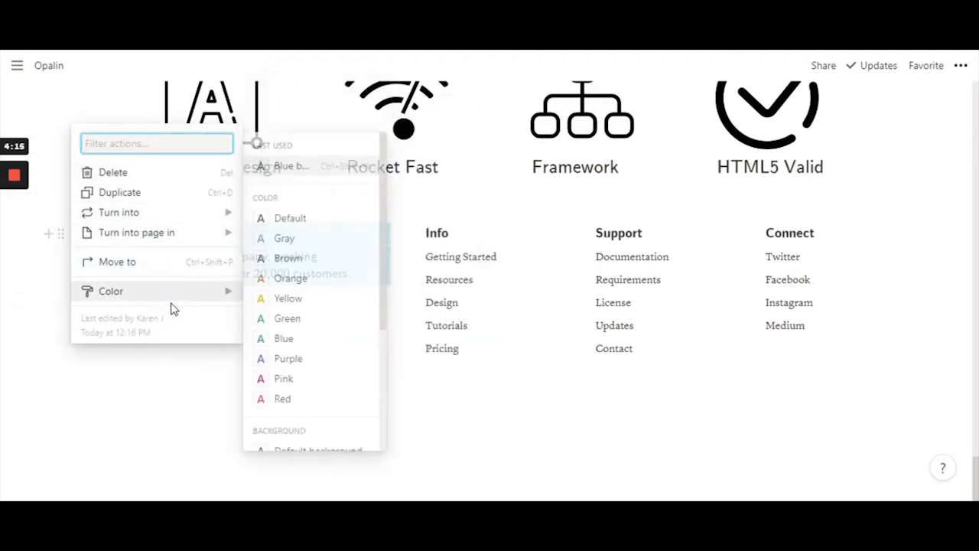
{"action": "mouse_move", "coordinate": [111, 216]}
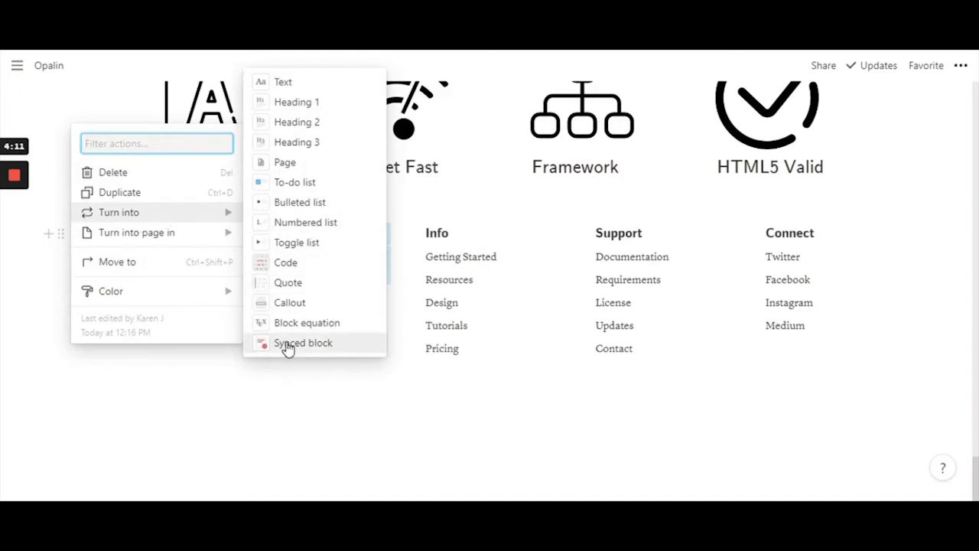
{"action": "left_click", "coordinate": [329, 350]}
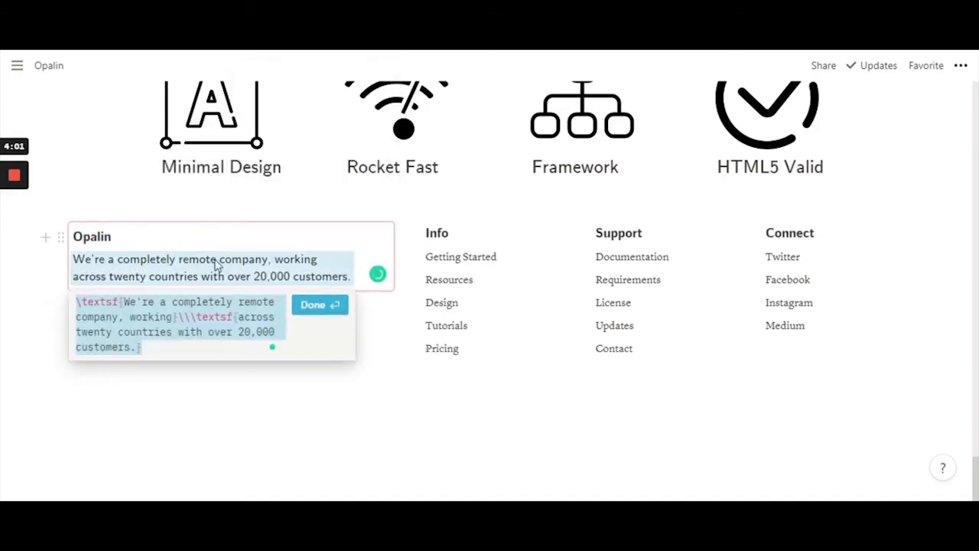
{"action": "key", "text": "Return"}
{"action": "left_click", "coordinate": [378, 273]}
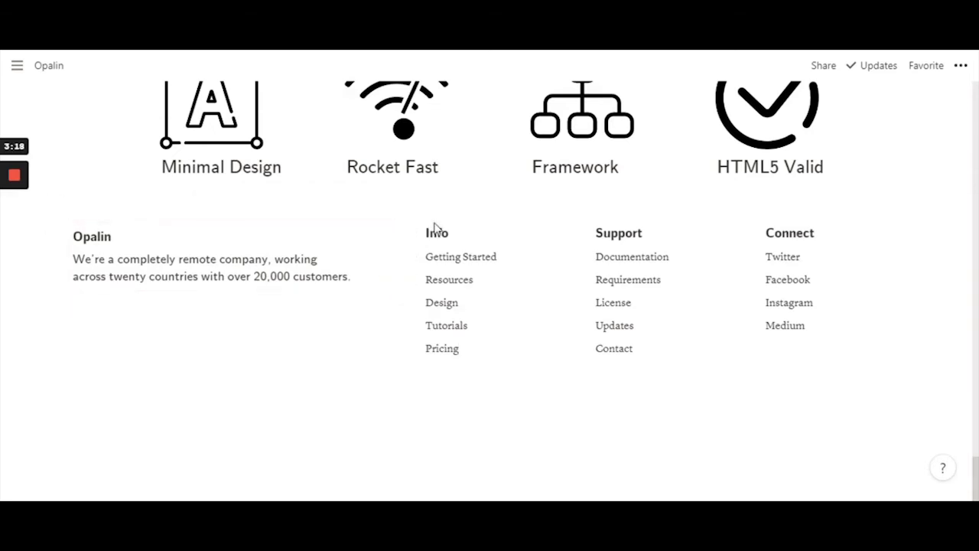
Turn the Info, Support and Connect footer columns each into a synced block
{"action": "left_click_drag", "start_coordinate": [434, 227], "coordinate": [466, 354]}
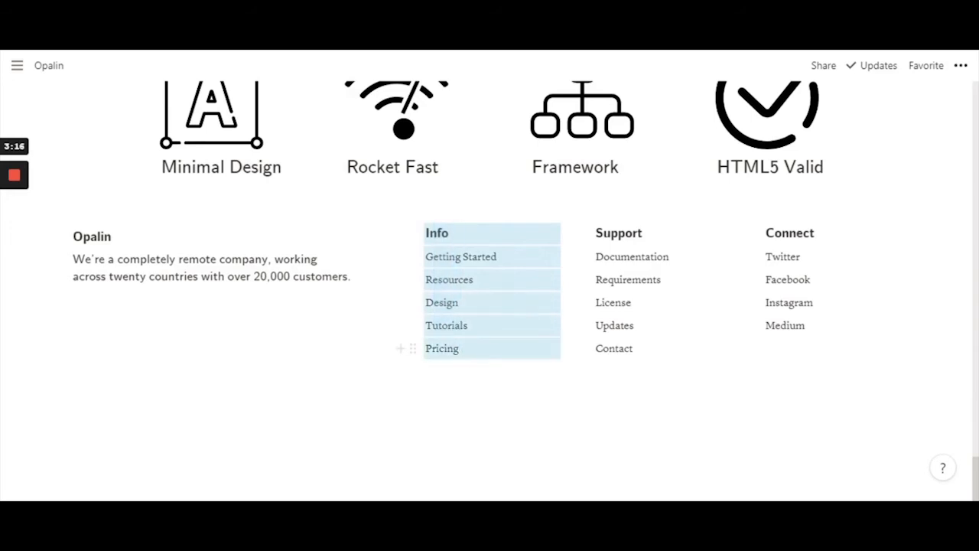
{"action": "left_click", "coordinate": [412, 232]}
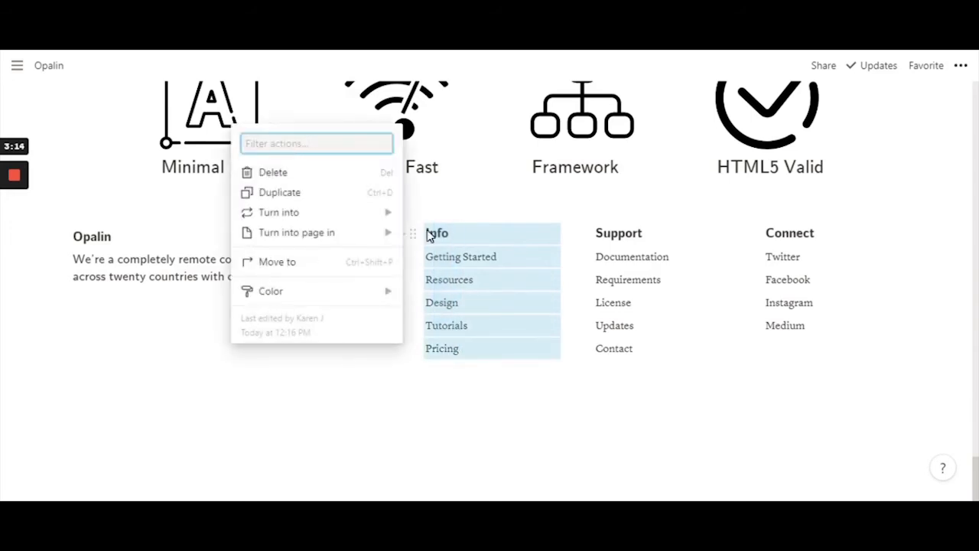
{"action": "mouse_move", "coordinate": [326, 219]}
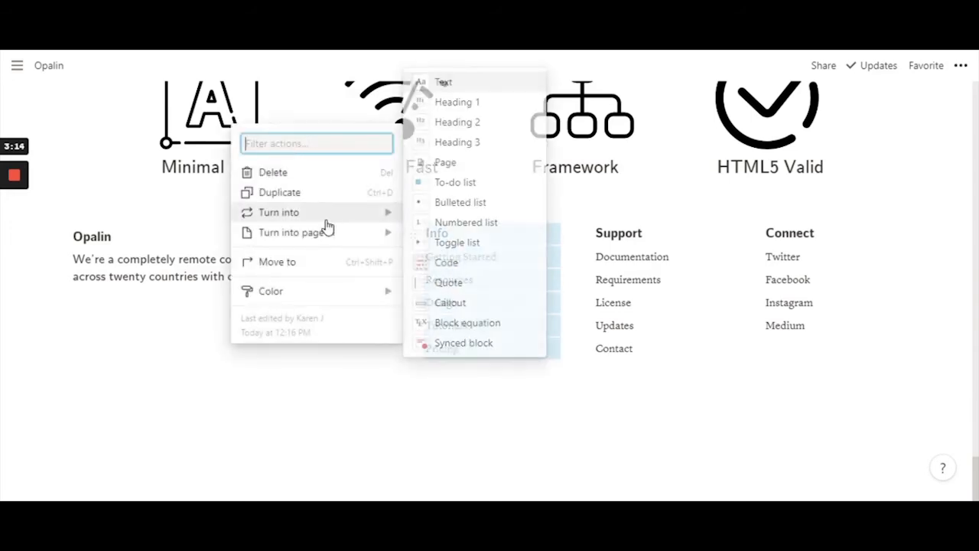
{"action": "left_click", "coordinate": [464, 343]}
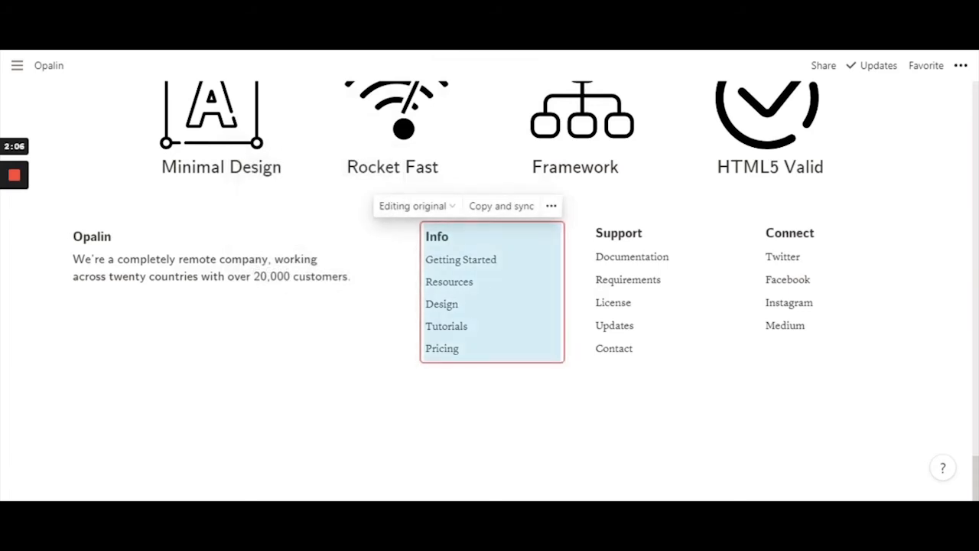
{"action": "left_click", "coordinate": [635, 349]}
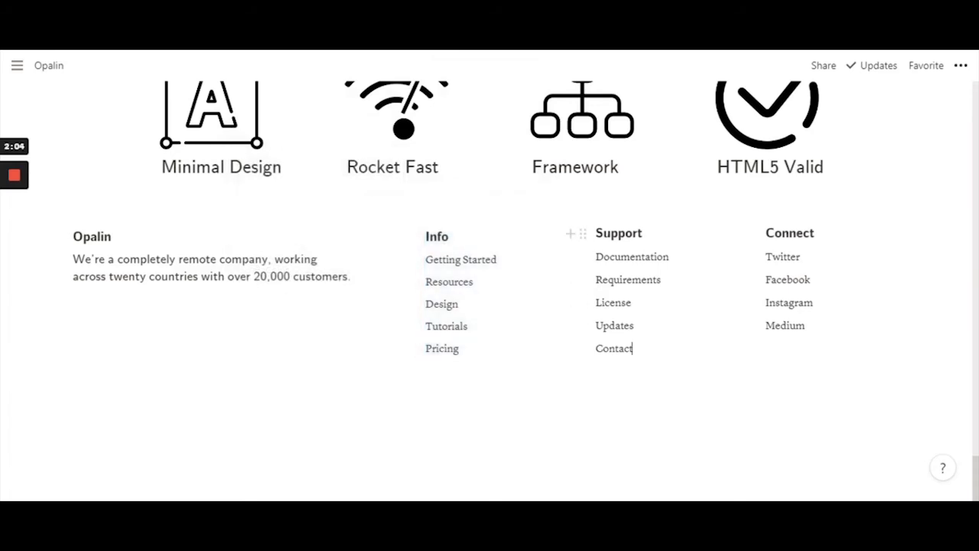
{"action": "left_click_drag", "start_coordinate": [595, 233], "coordinate": [631, 352]}
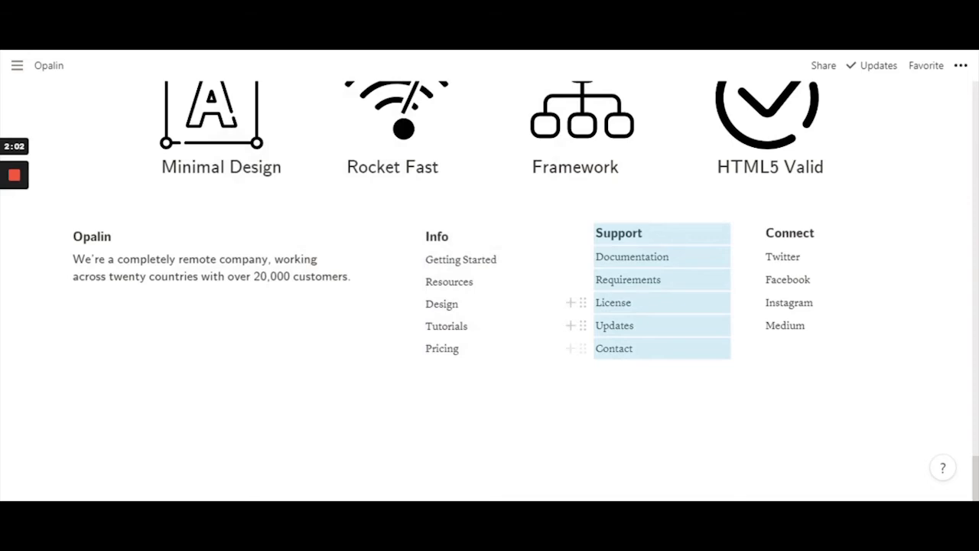
{"action": "left_click", "coordinate": [581, 233]}
{"action": "mouse_move", "coordinate": [524, 217]}
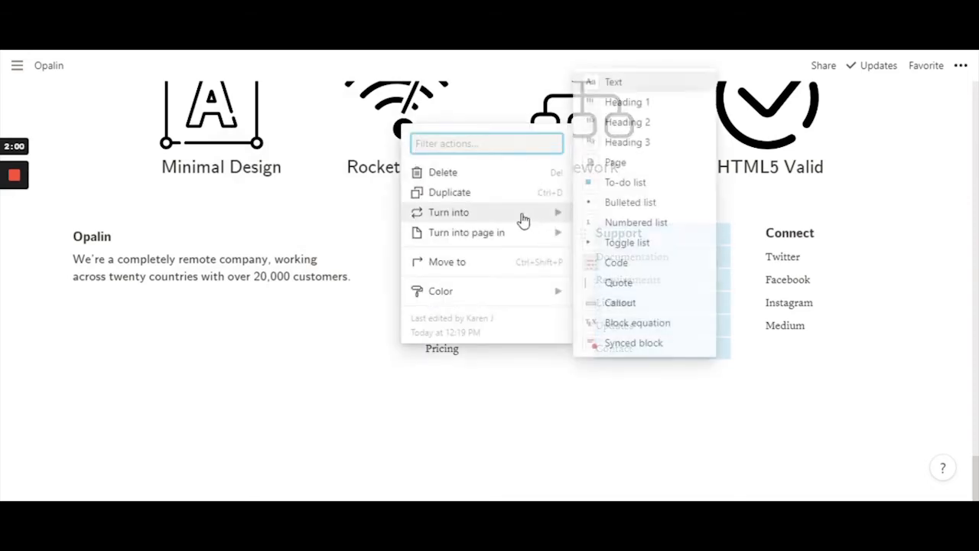
{"action": "left_click", "coordinate": [662, 344]}
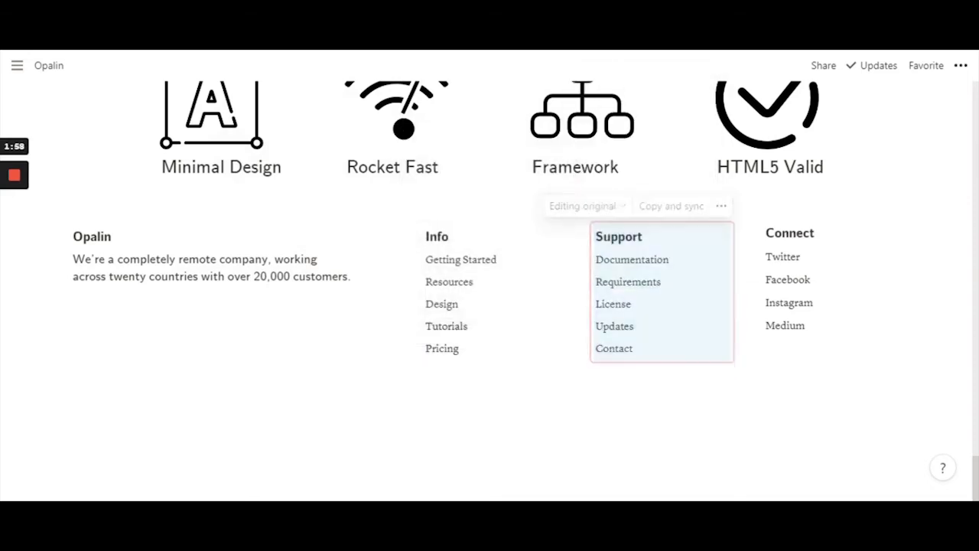
{"action": "left_click_drag", "start_coordinate": [795, 264], "coordinate": [798, 341]}
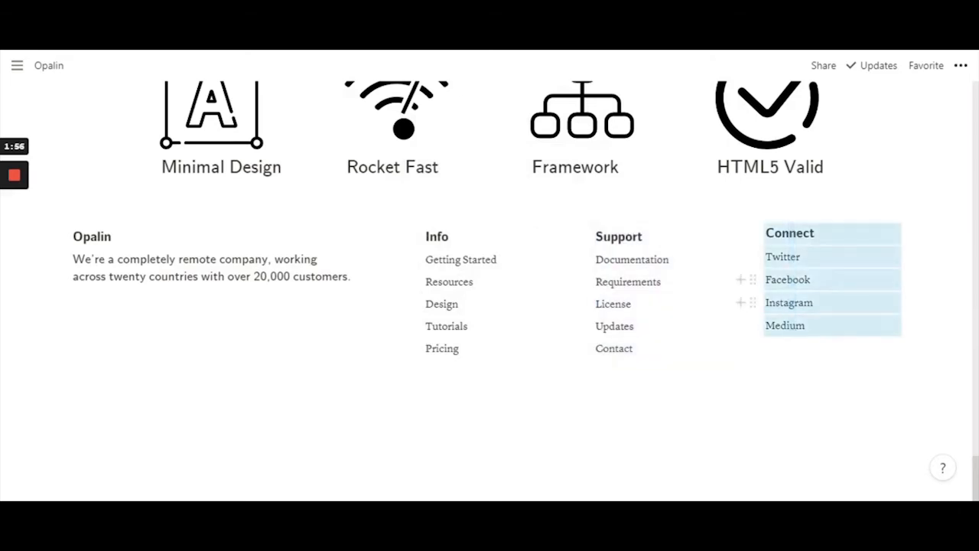
{"action": "left_click", "coordinate": [751, 234]}
{"action": "mouse_move", "coordinate": [682, 217]}
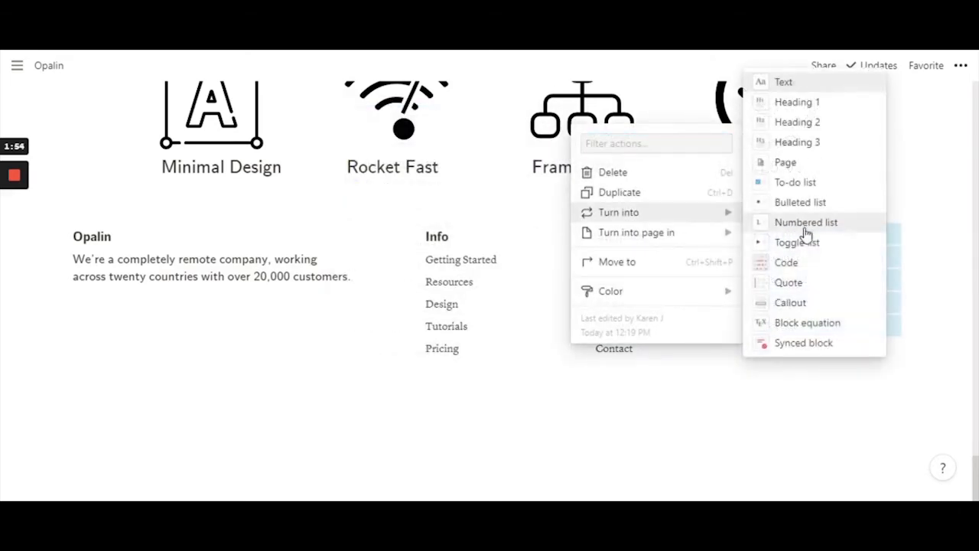
{"action": "left_click", "coordinate": [809, 344]}
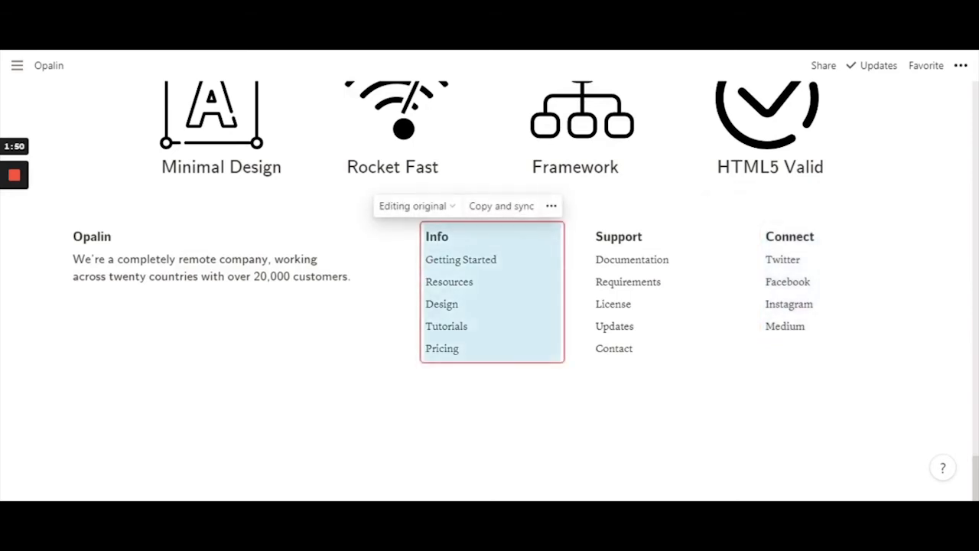
Click the Opalin, Info, Support and Connect blocks to confirm each is synced
{"action": "left_click", "coordinate": [350, 276]}
{"action": "left_click", "coordinate": [472, 281]}
{"action": "key", "text": "Home"}
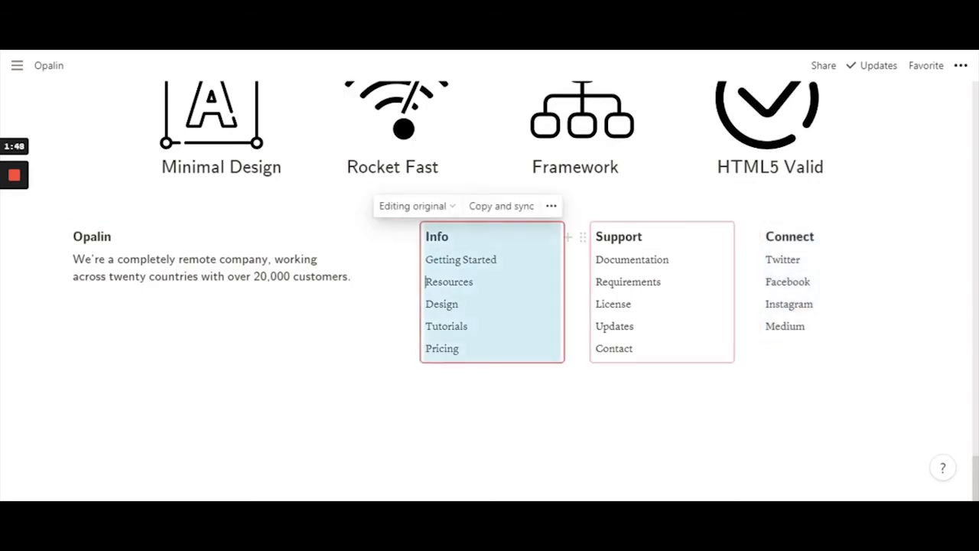
{"action": "left_click", "coordinate": [656, 282]}
{"action": "left_click", "coordinate": [765, 281]}
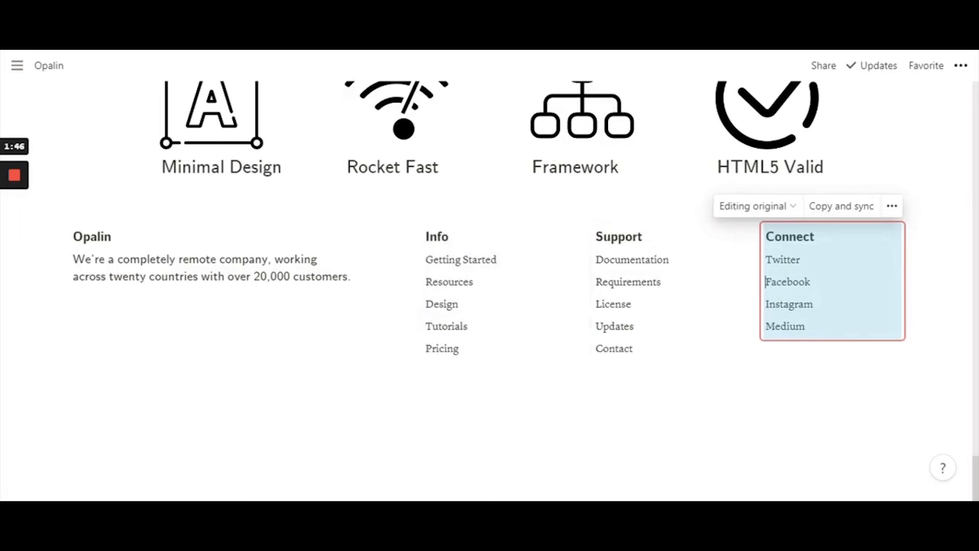
{"action": "left_click", "coordinate": [473, 282]}
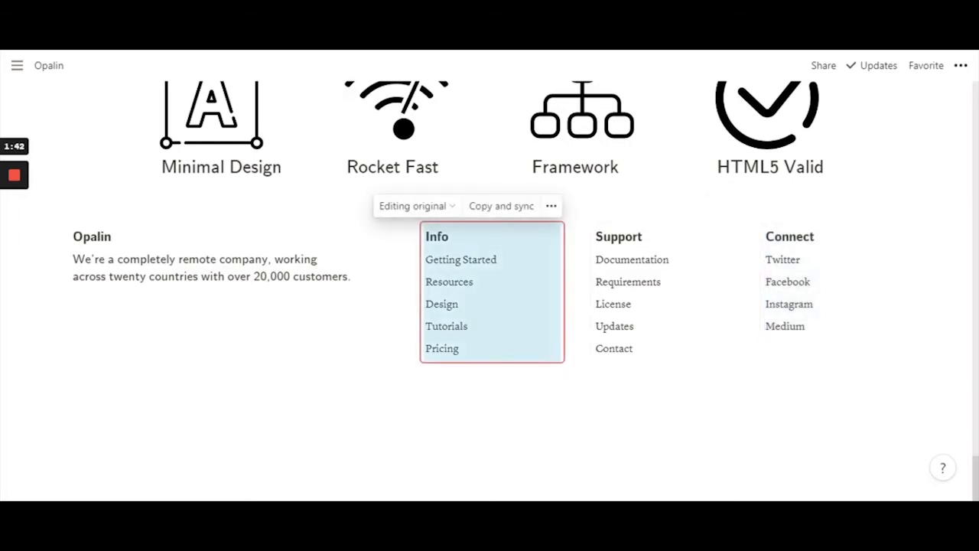
{"action": "left_click", "coordinate": [383, 280]}
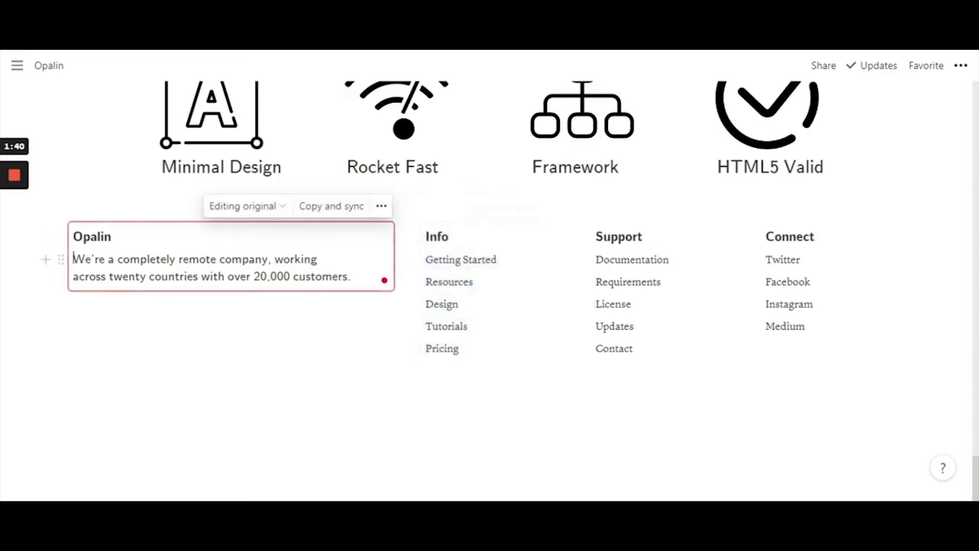
Copy and sync the footer's Opalin block and paste it at the bottom of the Pricing page
{"action": "left_click", "coordinate": [329, 213]}
{"action": "scroll", "coordinate": [433, 203], "scroll_direction": "up", "scroll_amount": 10}
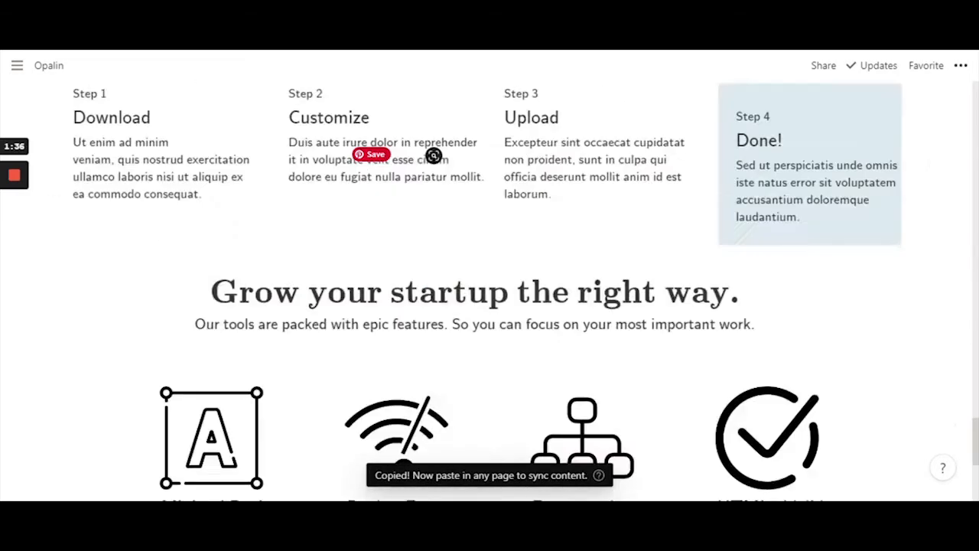
{"action": "scroll", "coordinate": [433, 203], "scroll_direction": "up", "scroll_amount": 15}
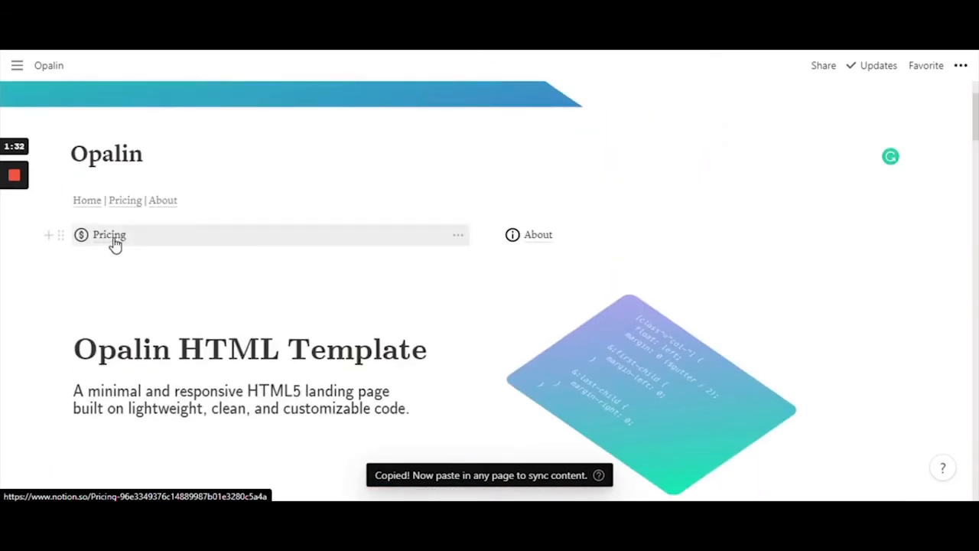
{"action": "left_click", "coordinate": [109, 236]}
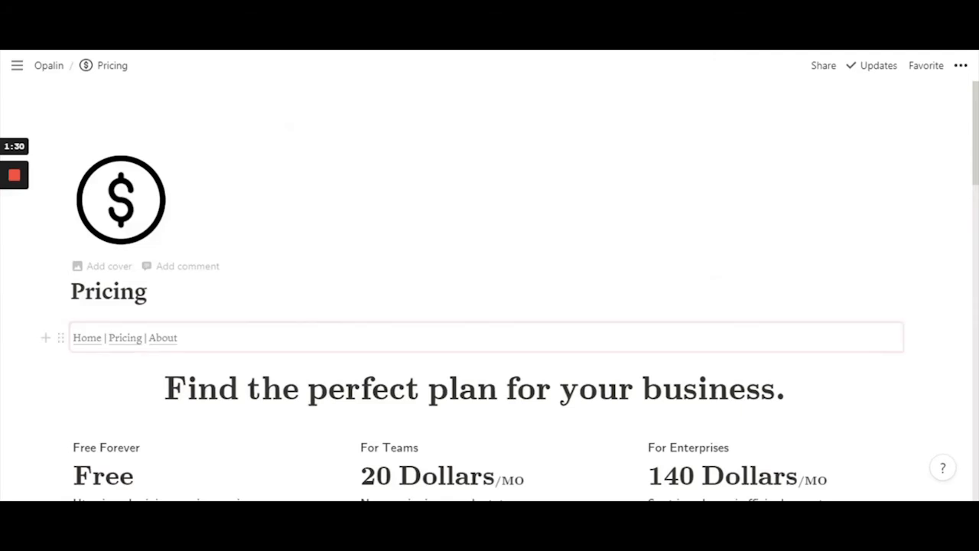
{"action": "scroll", "coordinate": [466, 200], "scroll_direction": "down", "scroll_amount": 15}
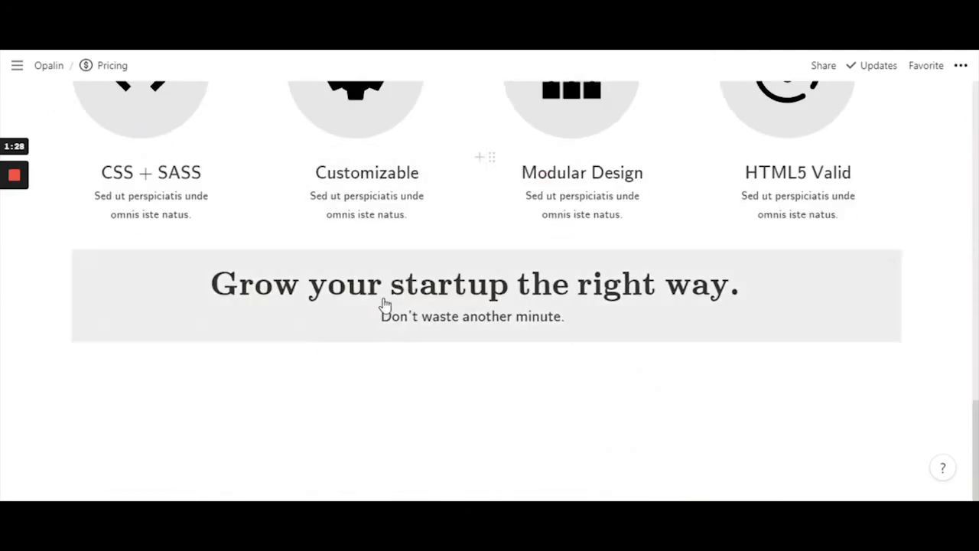
{"action": "left_click", "coordinate": [172, 356]}
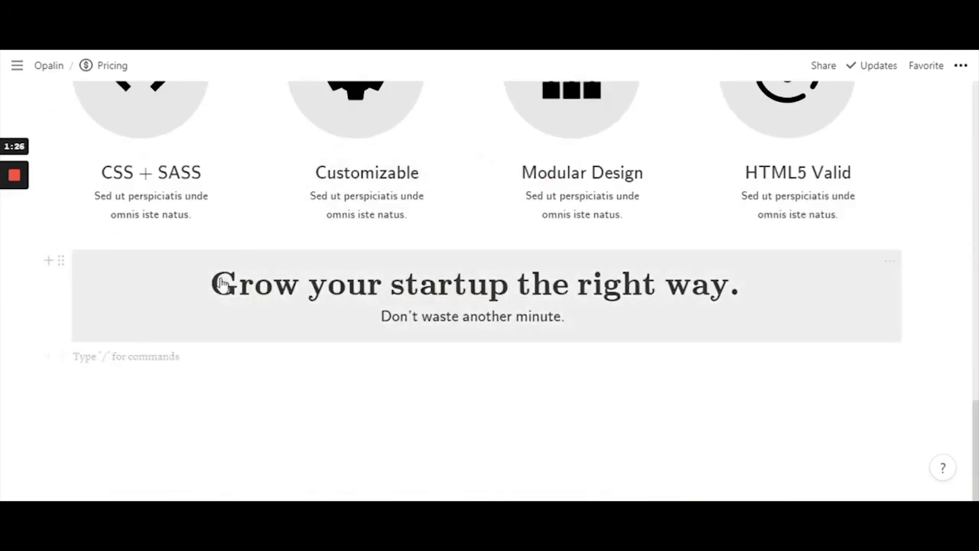
{"action": "key", "text": "ctrl+v"}
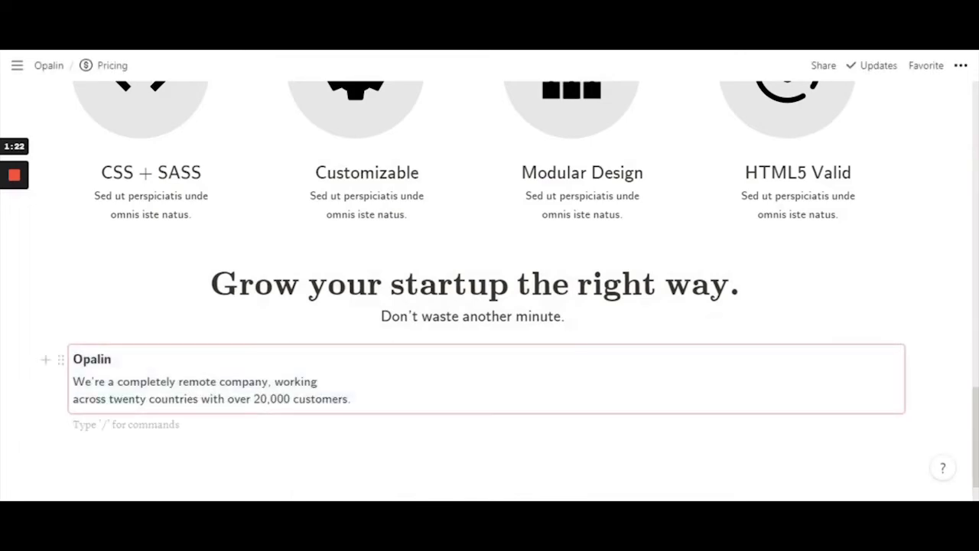
Copy and sync the home footer's Info block and paste it below Pricing's Opalin text
{"action": "left_click", "coordinate": [55, 73]}
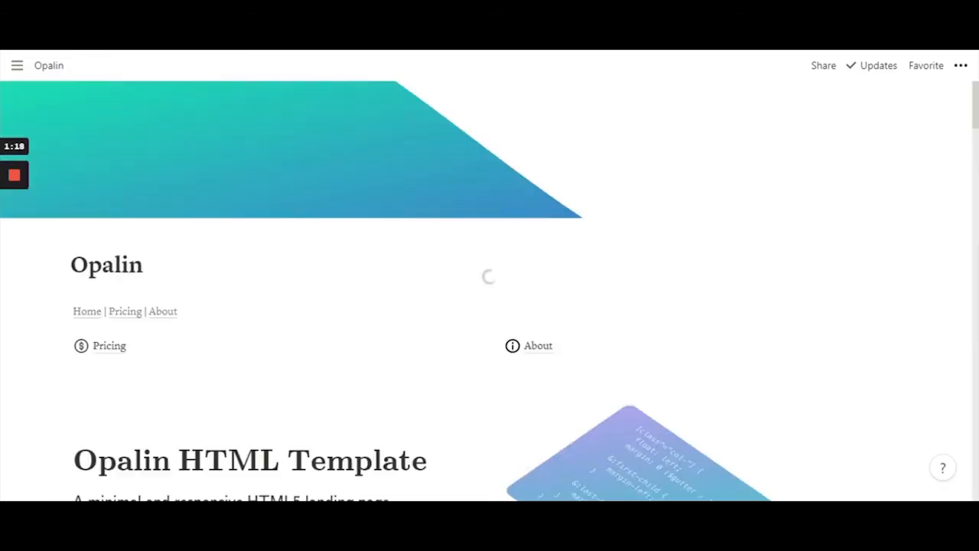
{"action": "scroll", "coordinate": [490, 306], "scroll_direction": "down", "scroll_amount": 10}
{"action": "scroll", "coordinate": [433, 282], "scroll_direction": "down", "scroll_amount": 15}
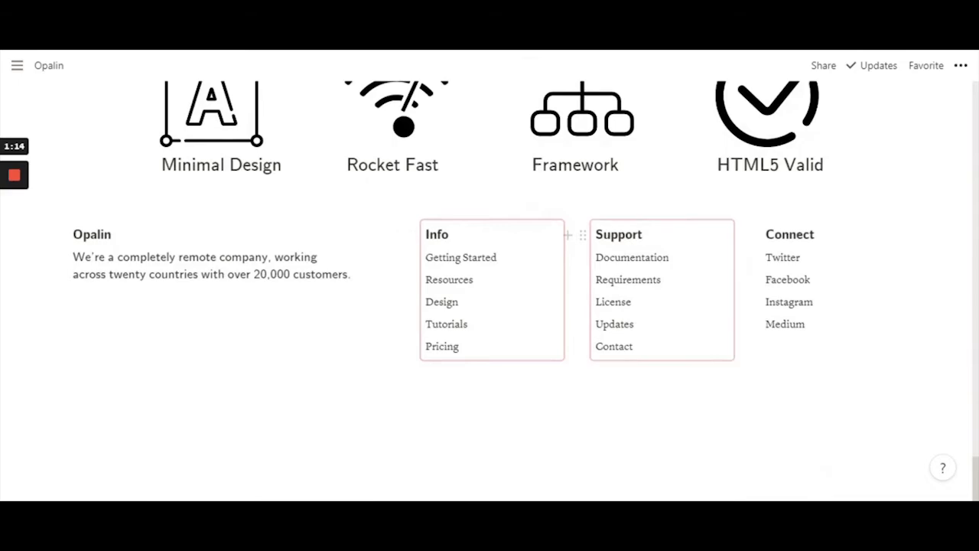
{"action": "left_click", "coordinate": [473, 279]}
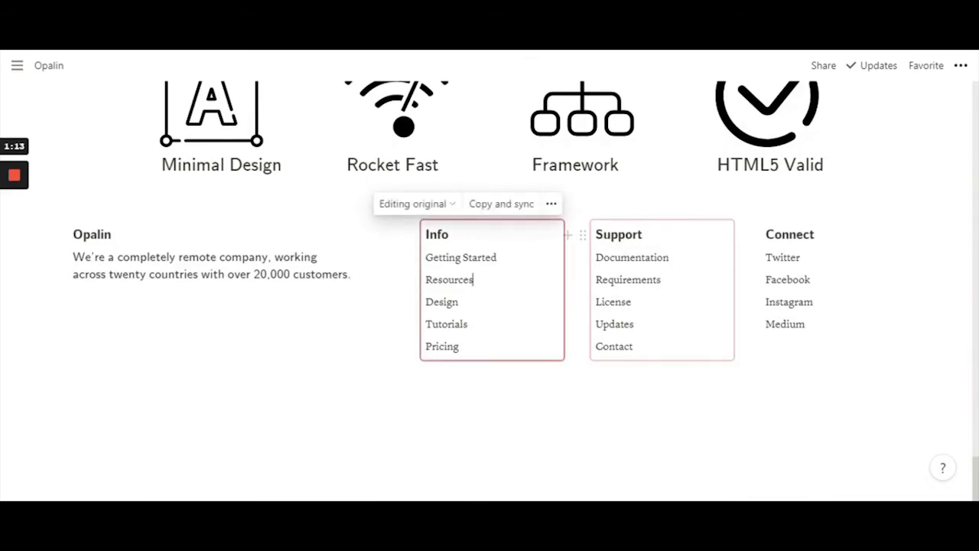
{"action": "left_click", "coordinate": [501, 204]}
{"action": "scroll", "coordinate": [335, 284], "scroll_direction": "up", "scroll_amount": 8}
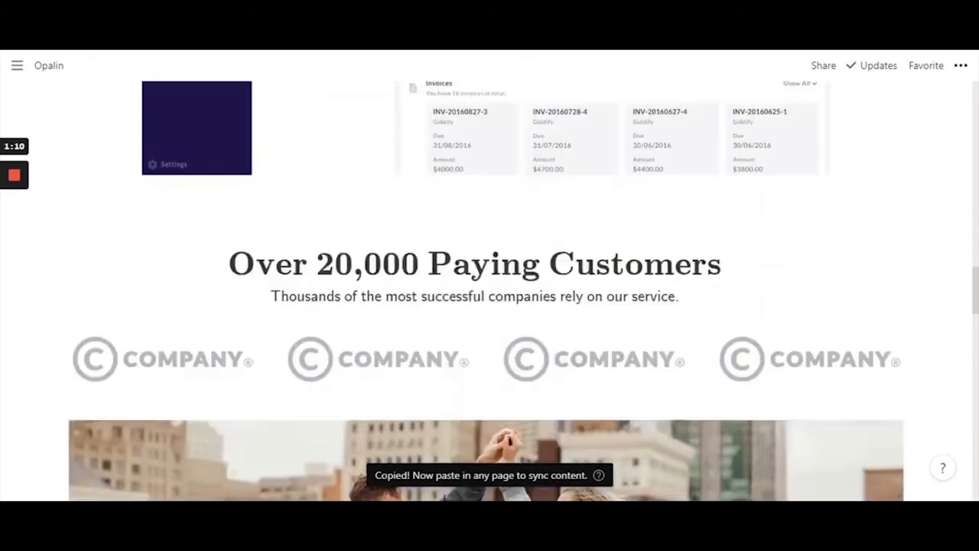
{"action": "scroll", "coordinate": [402, 260], "scroll_direction": "up", "scroll_amount": 10}
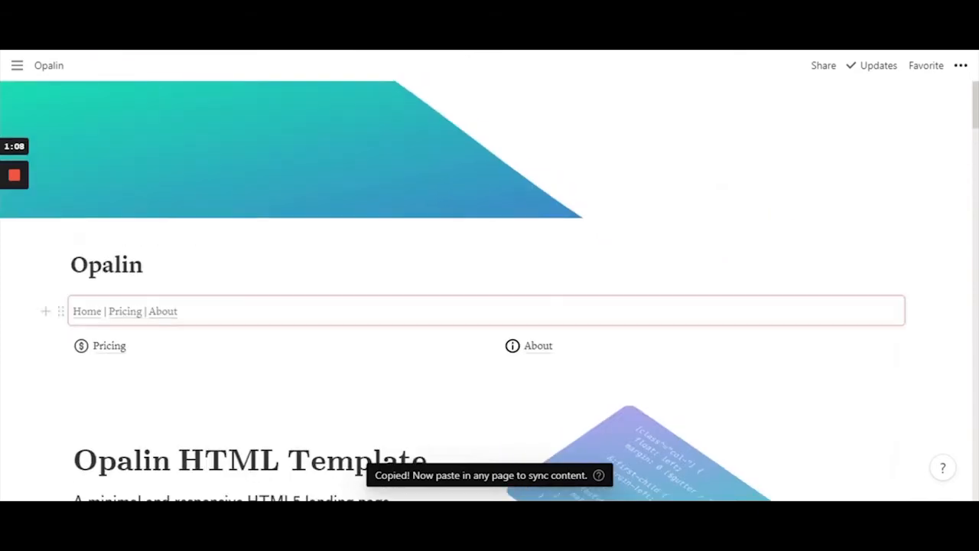
{"action": "left_click", "coordinate": [107, 348]}
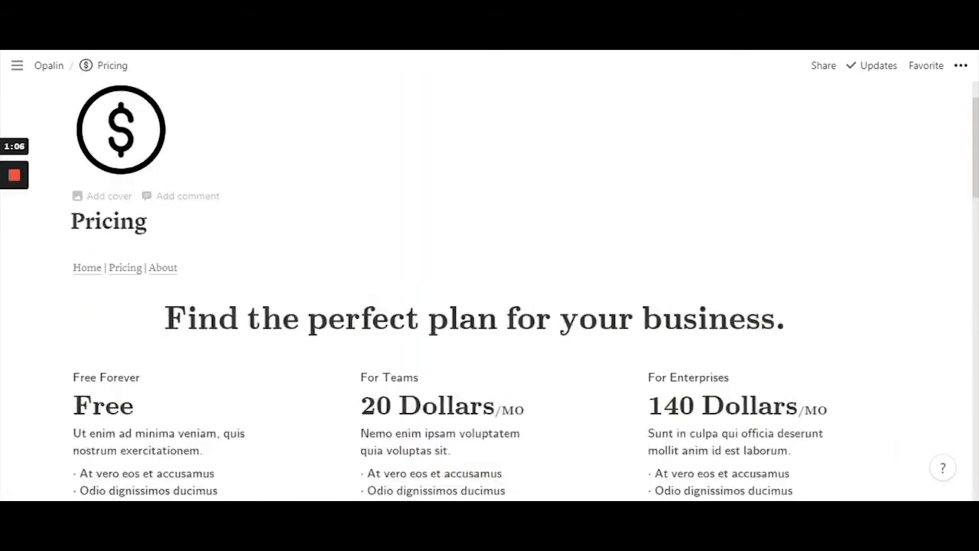
{"action": "scroll", "coordinate": [566, 283], "scroll_direction": "down", "scroll_amount": 17}
{"action": "left_click", "coordinate": [126, 357]}
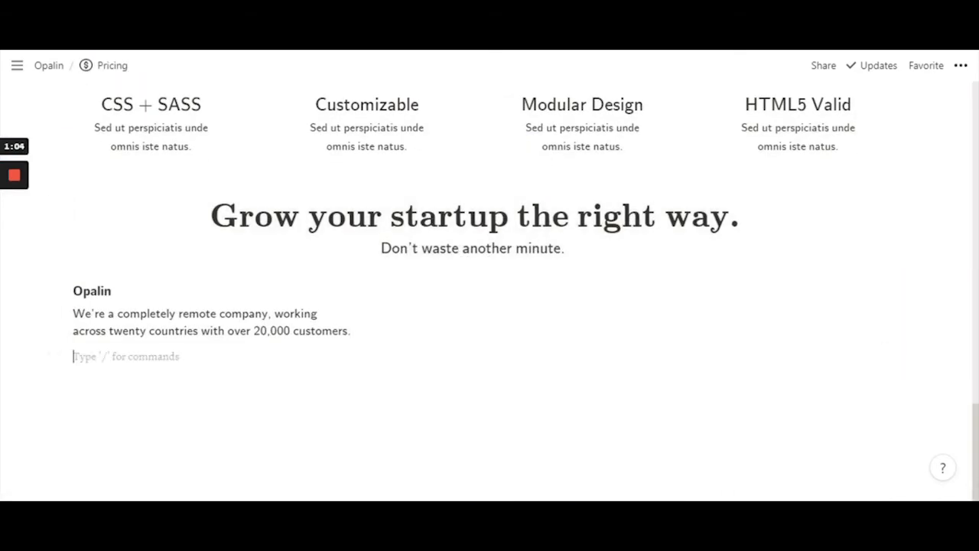
{"action": "key", "text": "ctrl+v"}
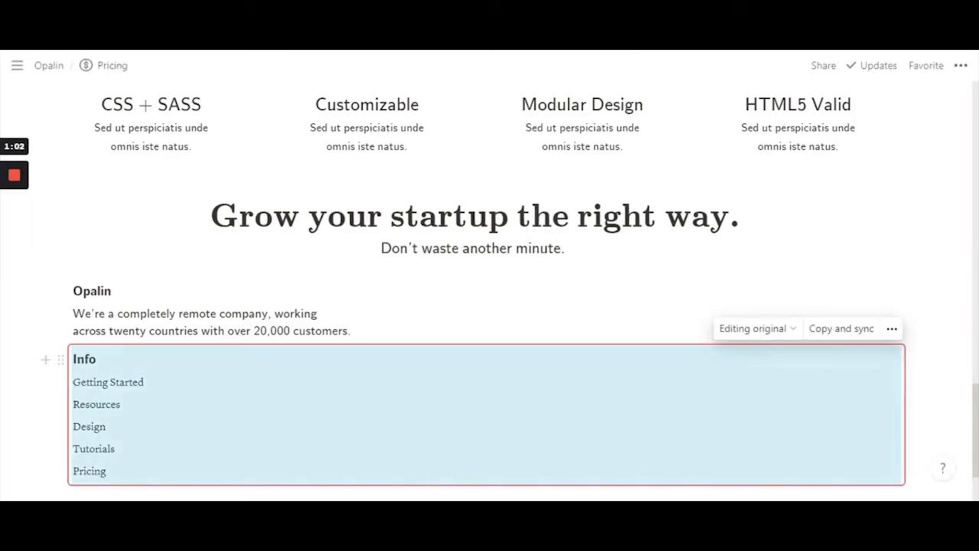
Copy and sync the home footer's Support block and paste it into the Pricing footer
{"action": "scroll", "coordinate": [465, 367], "scroll_direction": "up", "scroll_amount": 17}
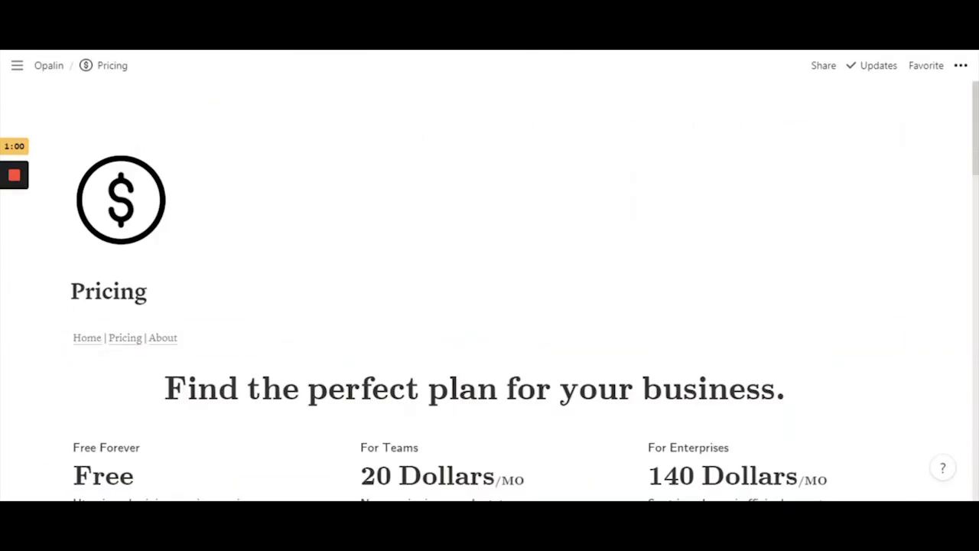
{"action": "left_click", "coordinate": [84, 338]}
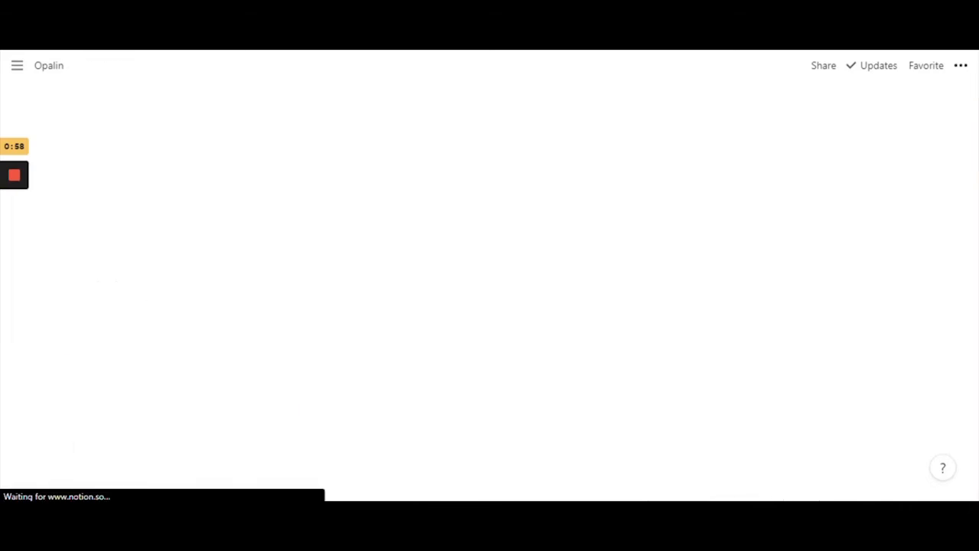
{"action": "scroll", "coordinate": [489, 291], "scroll_direction": "down", "scroll_amount": 20}
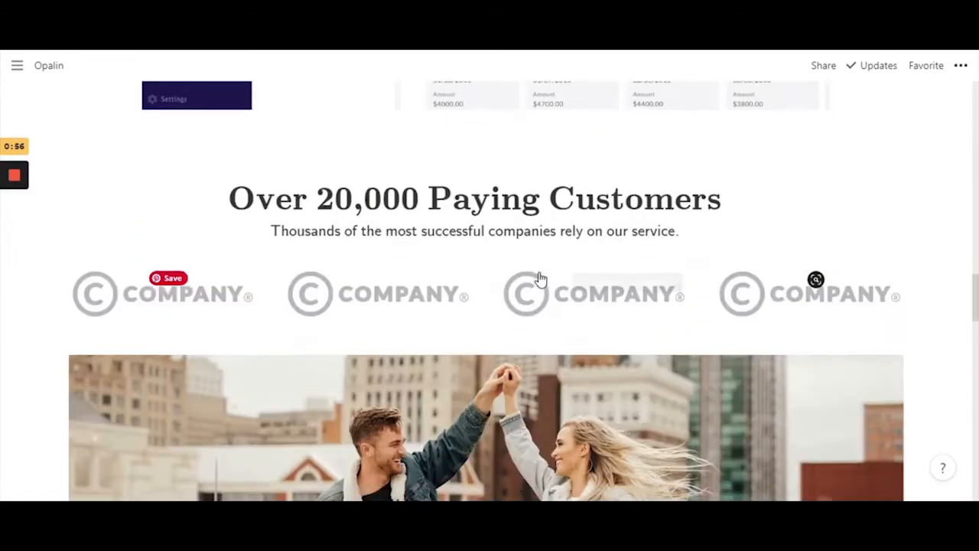
{"action": "scroll", "coordinate": [593, 275], "scroll_direction": "down", "scroll_amount": 7}
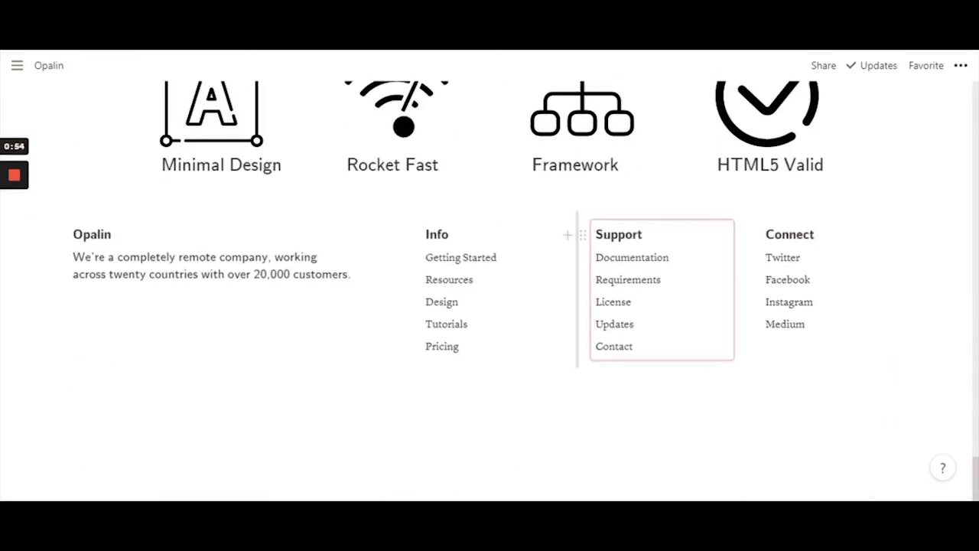
{"action": "left_click", "coordinate": [677, 259]}
{"action": "left_click", "coordinate": [673, 204]}
{"action": "scroll", "coordinate": [135, 183], "scroll_direction": "up", "scroll_amount": 20}
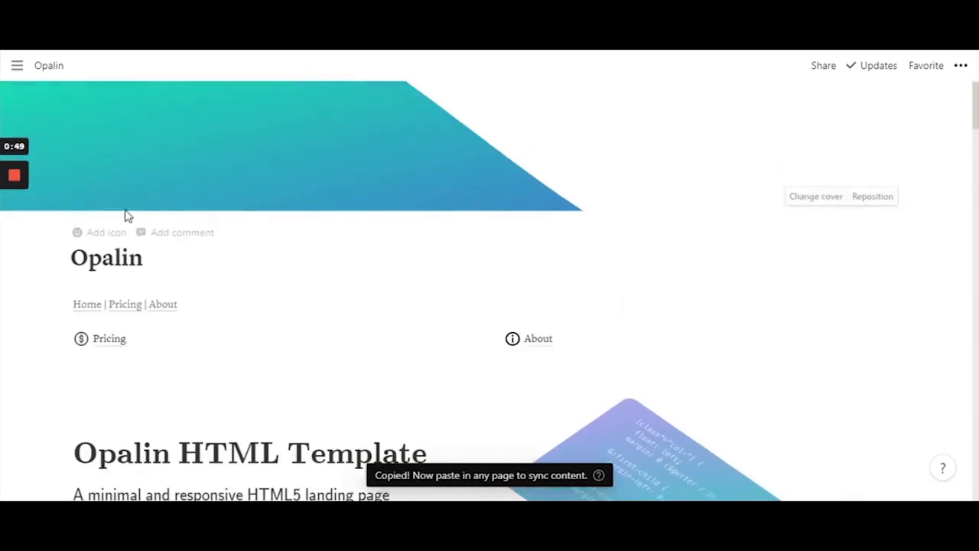
{"action": "left_click", "coordinate": [109, 338]}
{"action": "scroll", "coordinate": [489, 291], "scroll_direction": "down", "scroll_amount": 15}
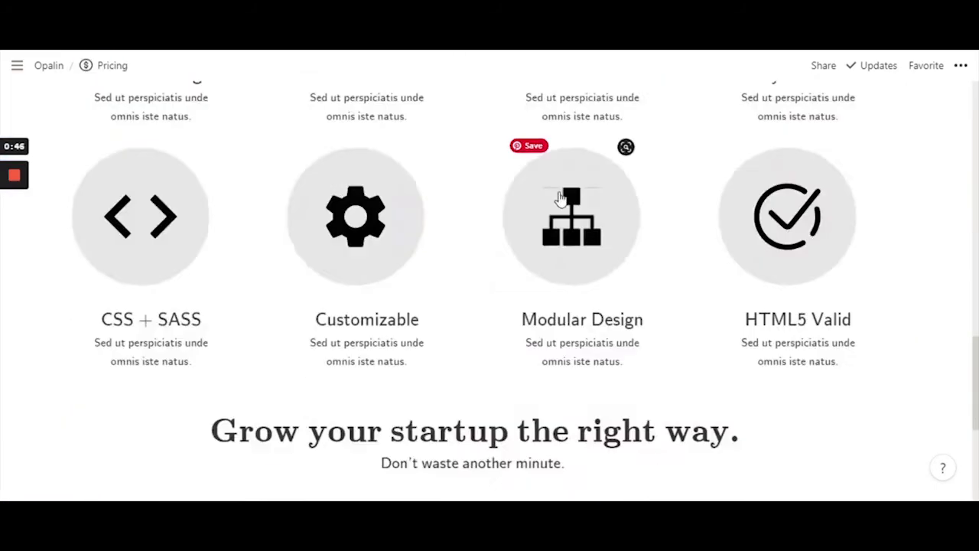
{"action": "key", "text": "ctrl+v"}
Copy and sync the home footer's Connect block and paste it below Support on Pricing
{"action": "left_click", "coordinate": [48, 65]}
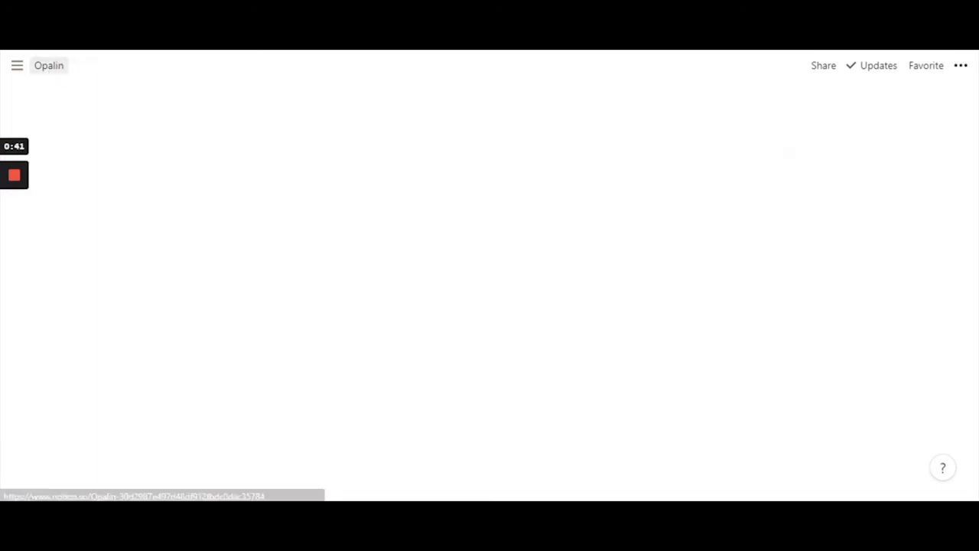
{"action": "scroll", "coordinate": [489, 291], "scroll_direction": "down", "scroll_amount": 15}
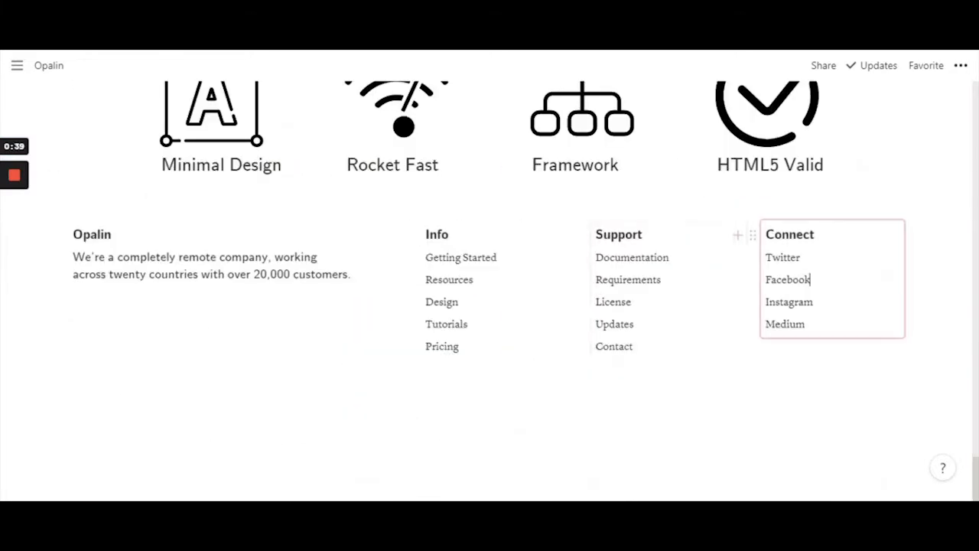
{"action": "left_click", "coordinate": [848, 205]}
{"action": "scroll", "coordinate": [172, 366], "scroll_direction": "up", "scroll_amount": 20}
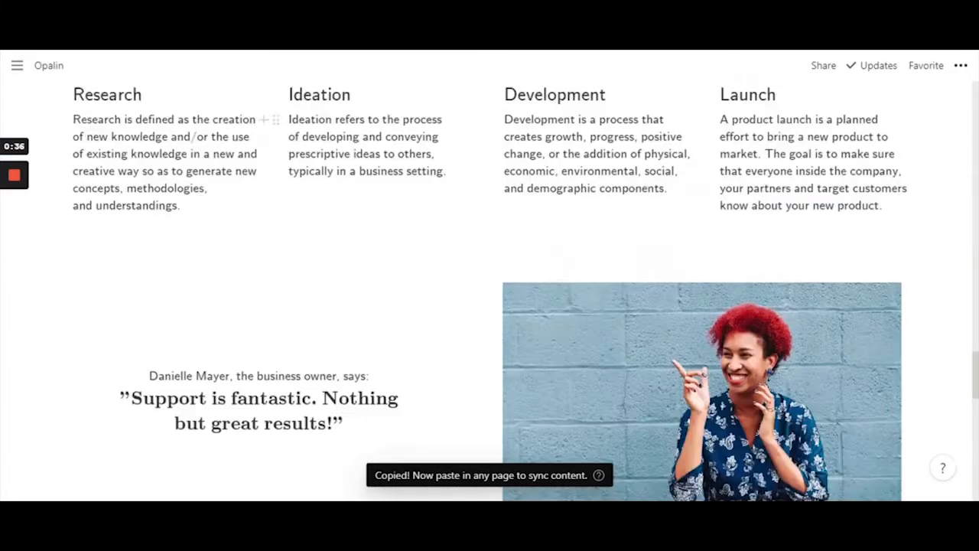
{"action": "left_click", "coordinate": [110, 345]}
{"action": "scroll", "coordinate": [489, 290], "scroll_direction": "down", "scroll_amount": 15}
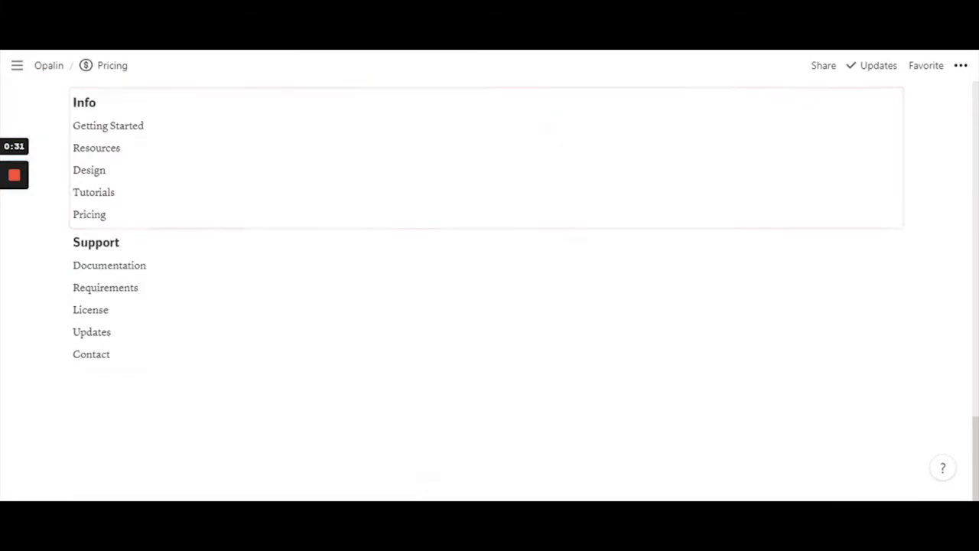
{"action": "key", "text": "ctrl+v"}
{"action": "left_click", "coordinate": [74, 378]}
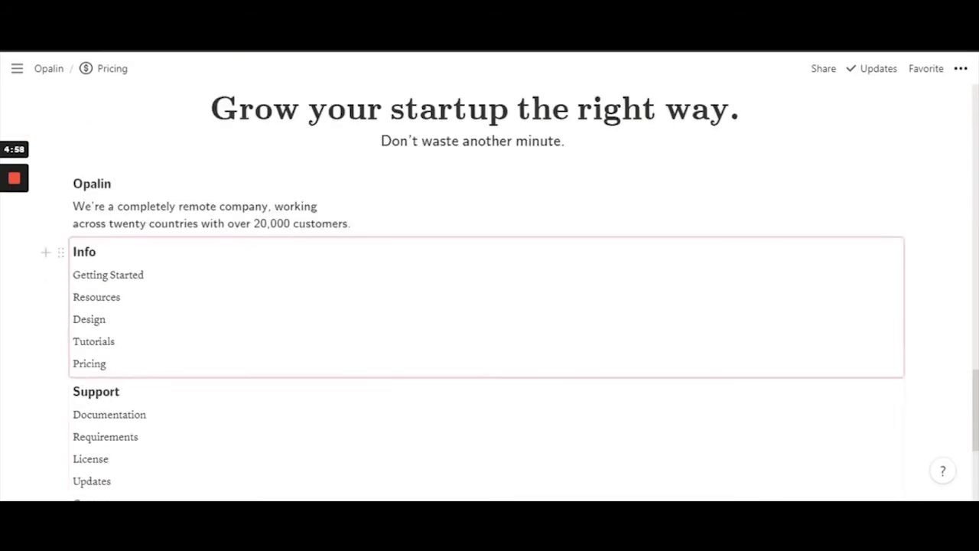
{"action": "scroll", "coordinate": [489, 229], "scroll_direction": "down", "scroll_amount": 1}
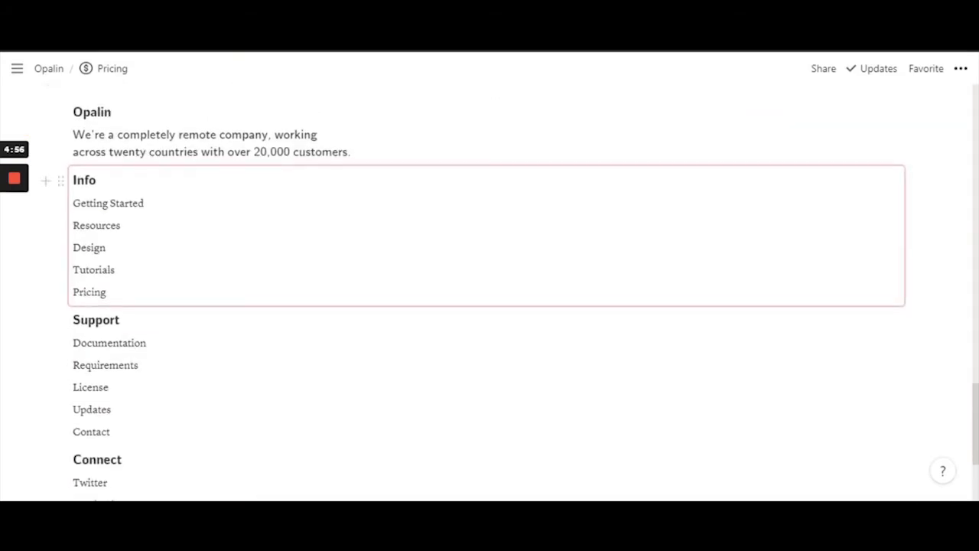
{"action": "scroll", "coordinate": [140, 170], "scroll_direction": "up", "scroll_amount": 1}
{"action": "scroll", "coordinate": [140, 230], "scroll_direction": "down", "scroll_amount": 1}
{"action": "scroll", "coordinate": [489, 268], "scroll_direction": "down", "scroll_amount": 1}
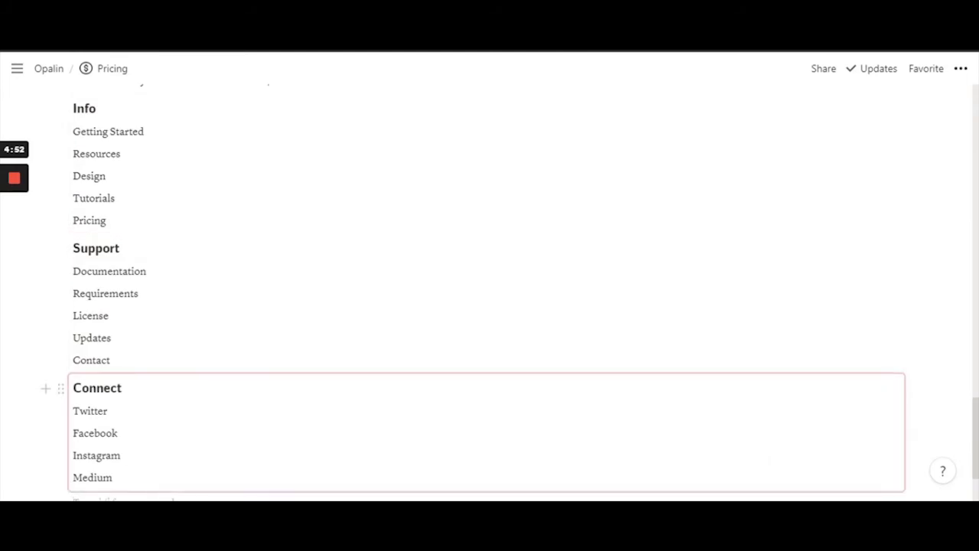
{"action": "scroll", "coordinate": [489, 413], "scroll_direction": "up", "scroll_amount": 1}
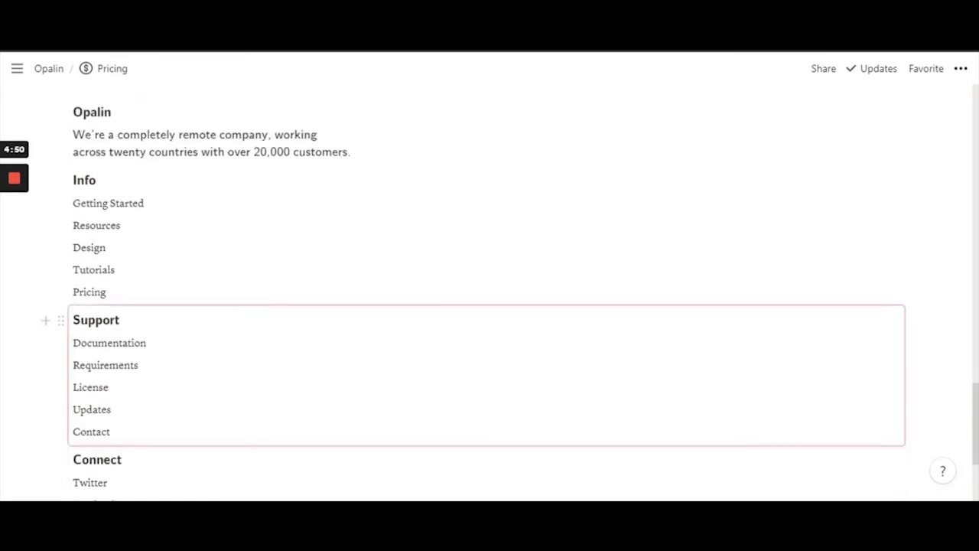
{"action": "scroll", "coordinate": [490, 291], "scroll_direction": "up", "scroll_amount": 1}
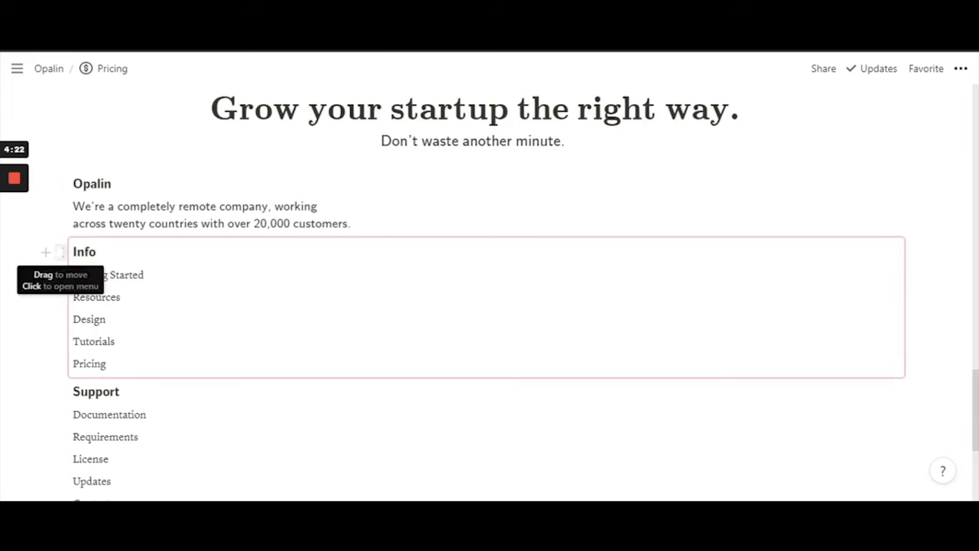
Place the Info, Support and Connect blocks as columns beside the Opalin description
{"action": "left_click_drag", "start_coordinate": [61, 252], "coordinate": [917, 189]}
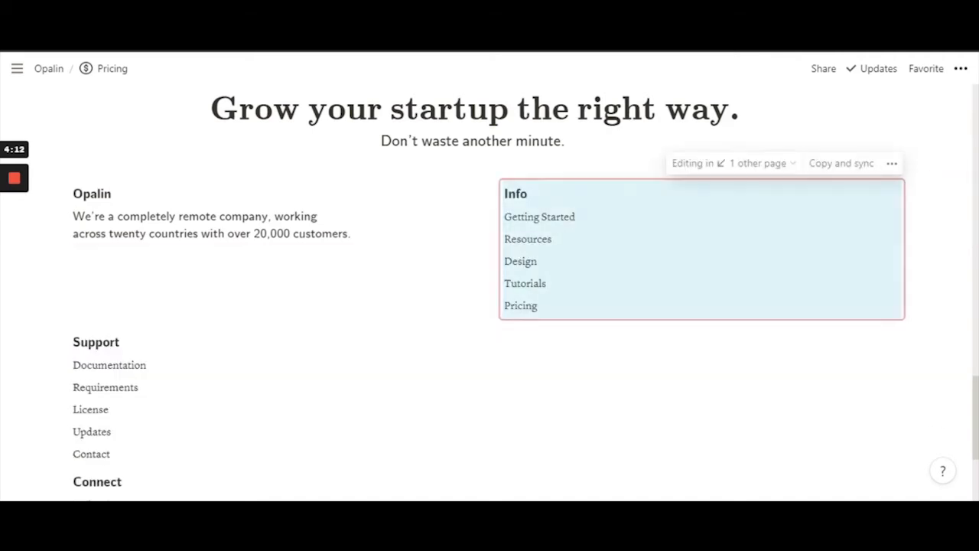
{"action": "scroll", "coordinate": [489, 290], "scroll_direction": "down", "scroll_amount": 1}
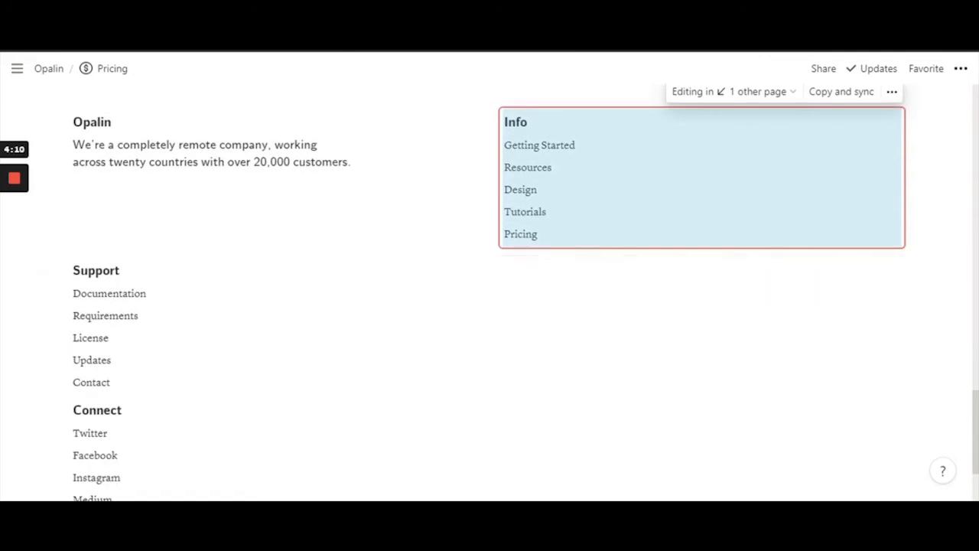
{"action": "left_click", "coordinate": [429, 203]}
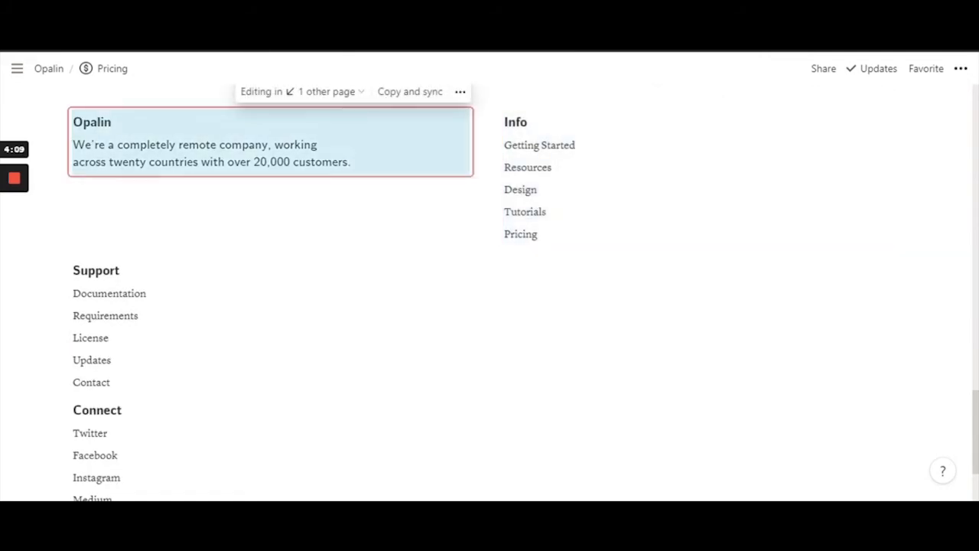
{"action": "left_click_drag", "start_coordinate": [60, 270], "coordinate": [910, 130]}
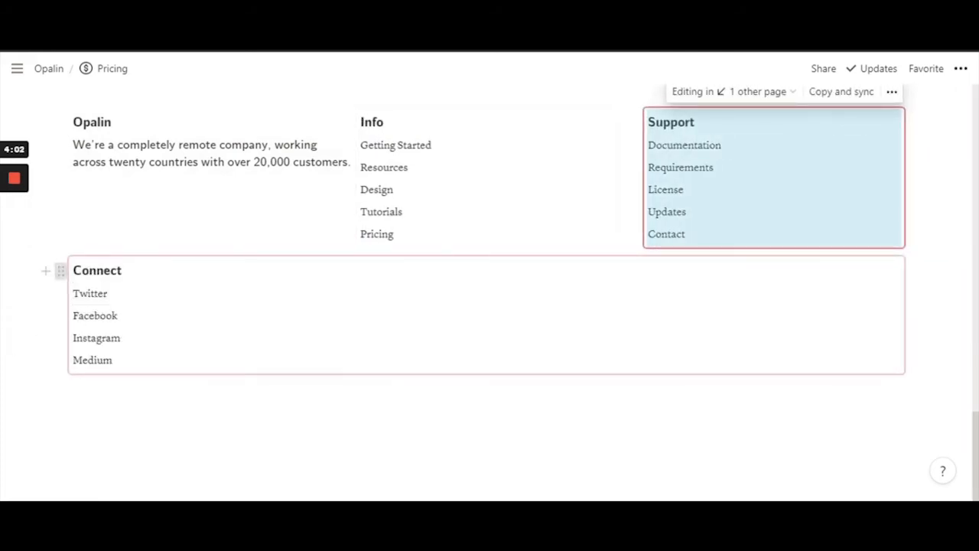
{"action": "left_click_drag", "start_coordinate": [60, 270], "coordinate": [910, 153]}
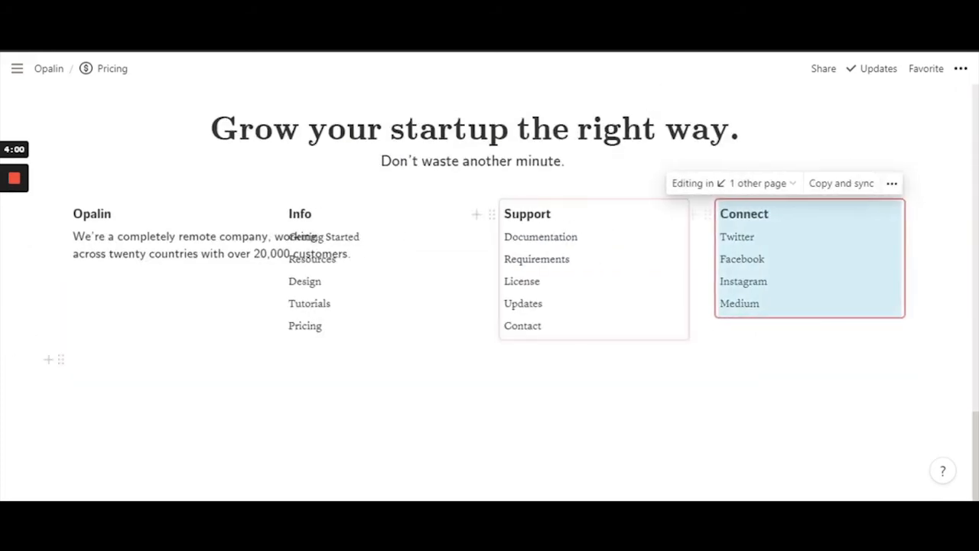
{"action": "left_click", "coordinate": [428, 369]}
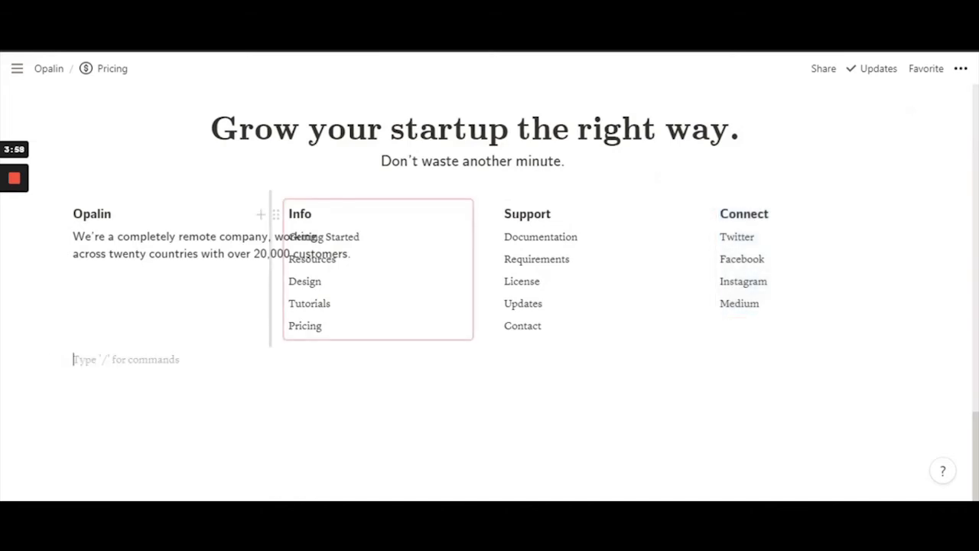
Adjust the footer column widths, widening the Opalin, Info and Support columns
{"action": "left_click_drag", "start_coordinate": [270, 267], "coordinate": [362, 268]}
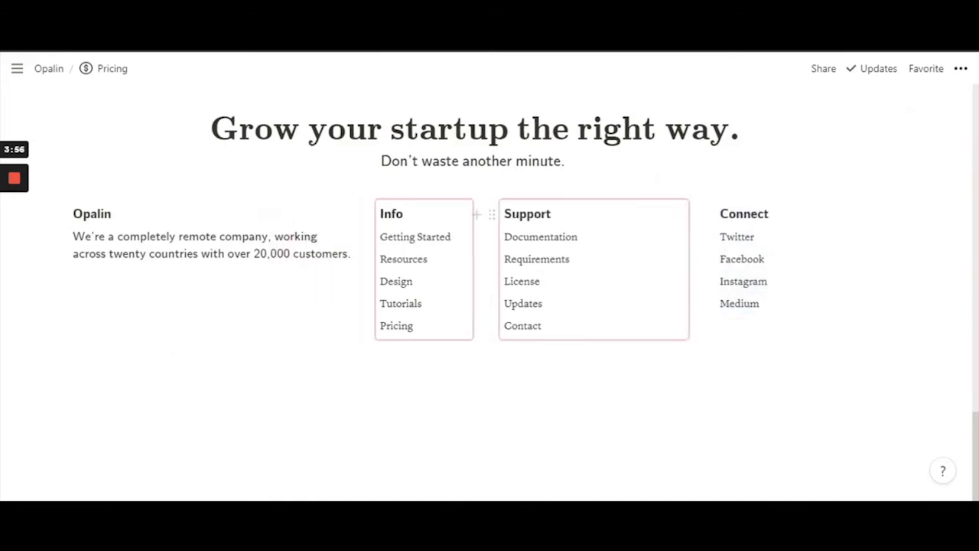
{"action": "left_click_drag", "start_coordinate": [487, 268], "coordinate": [534, 267]}
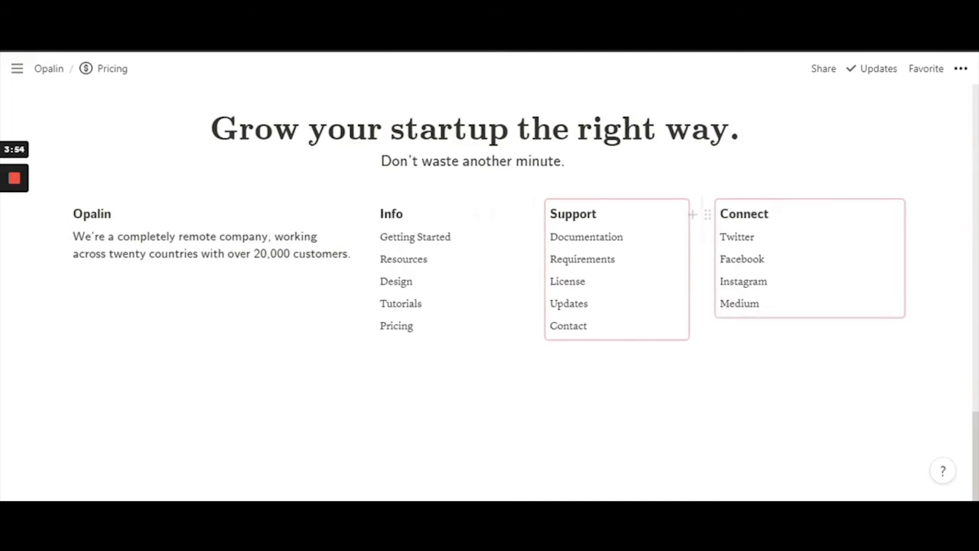
{"action": "left_click_drag", "start_coordinate": [702, 267], "coordinate": [771, 268]}
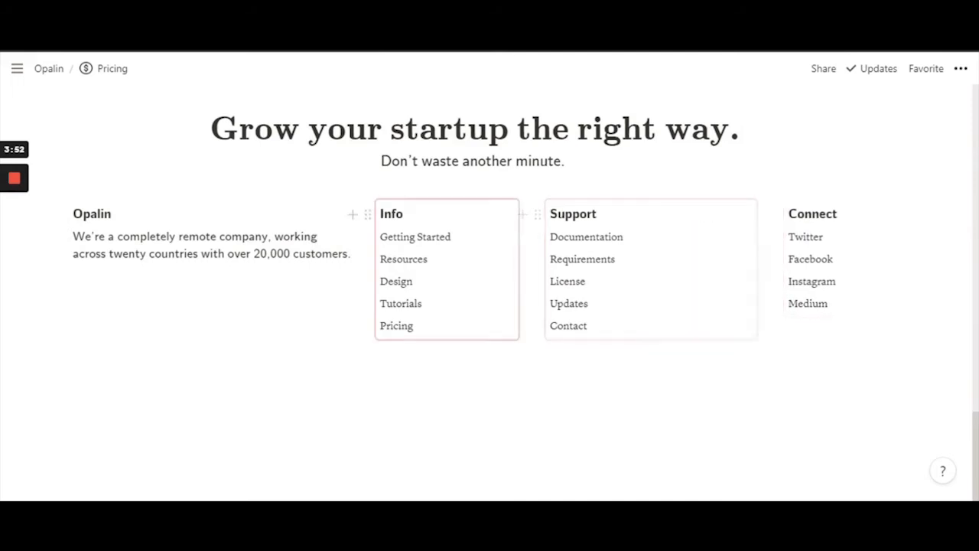
{"action": "left_click_drag", "start_coordinate": [362, 268], "coordinate": [385, 268]}
{"action": "left_click_drag", "start_coordinate": [532, 268], "coordinate": [578, 268]}
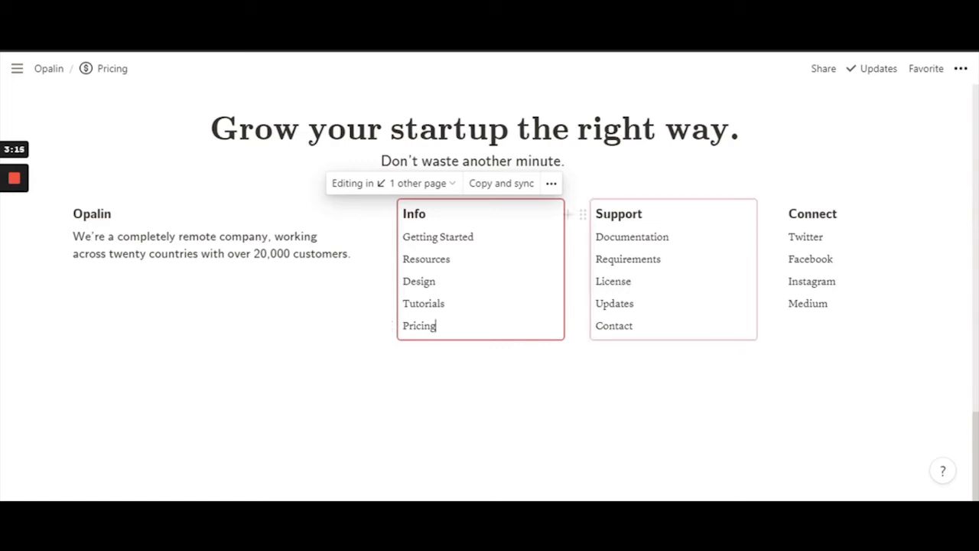
Add 'YouTube' as a new line after Medium in the Pricing footer's Connect column
{"action": "left_click", "coordinate": [633, 326]}
{"action": "left_click", "coordinate": [827, 304]}
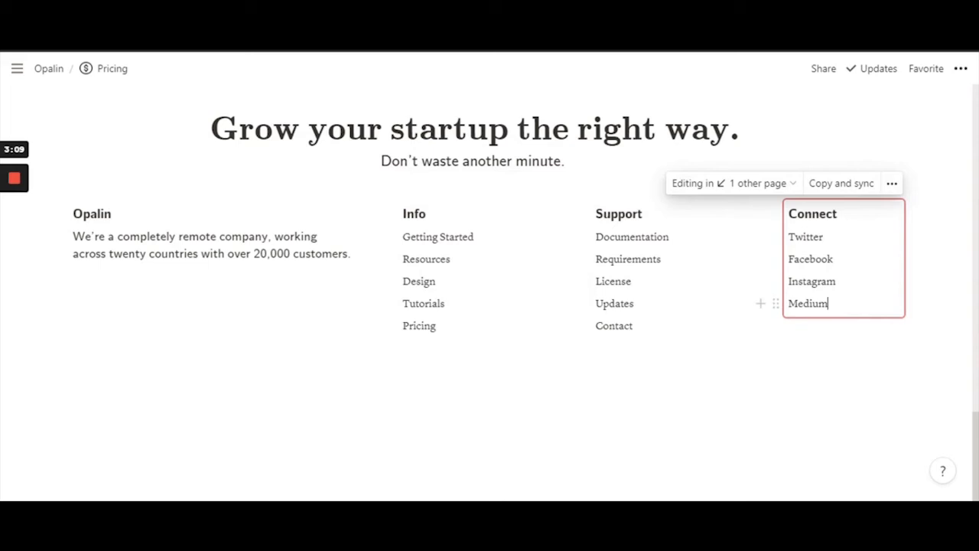
{"action": "key", "text": "Return"}
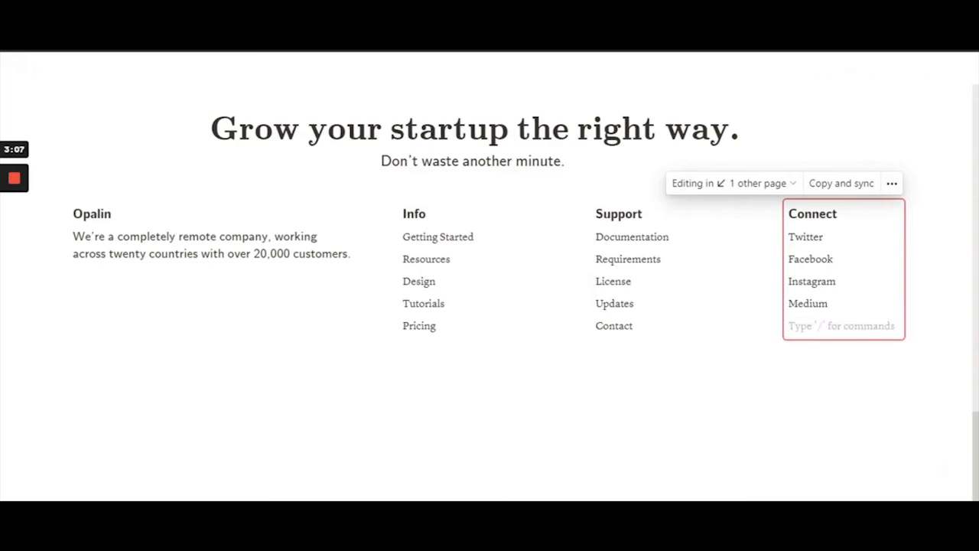
{"action": "type", "text": "You"}
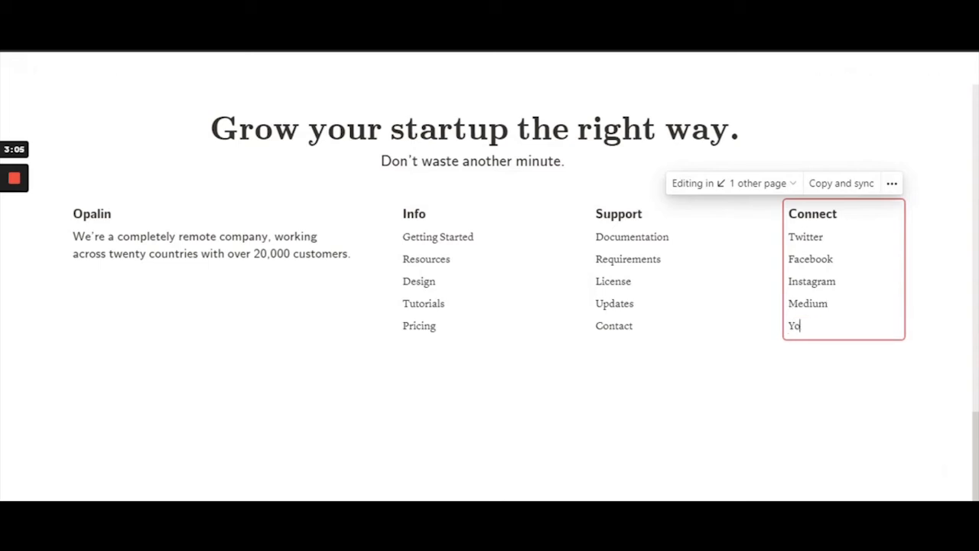
{"action": "type", "text": "Tube"}
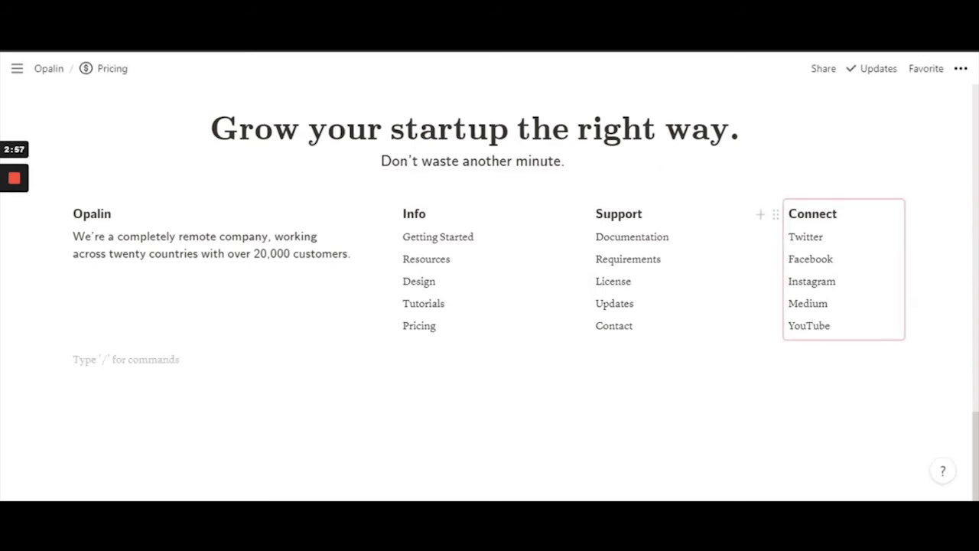
{"action": "key", "text": "BackSpace"}
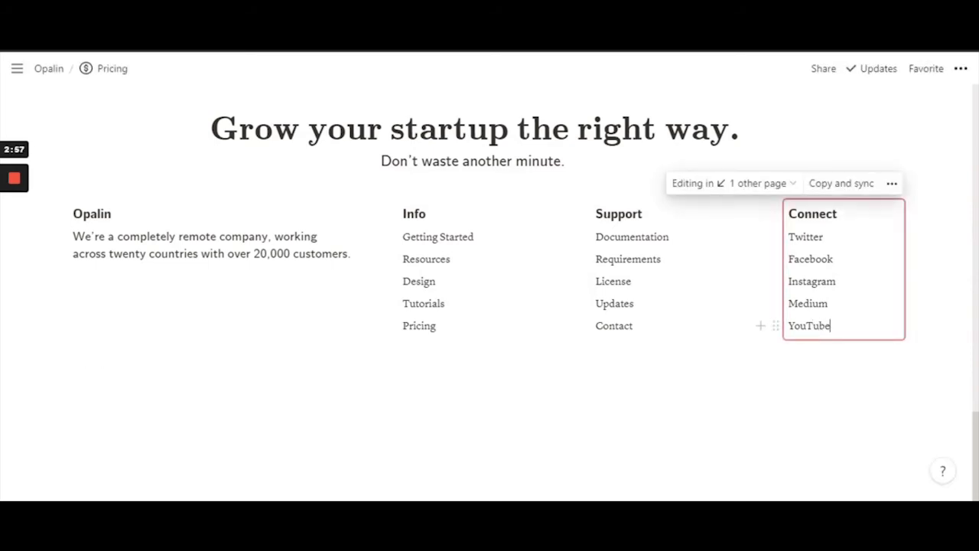
{"action": "scroll", "coordinate": [618, 343], "scroll_direction": "up", "scroll_amount": 20}
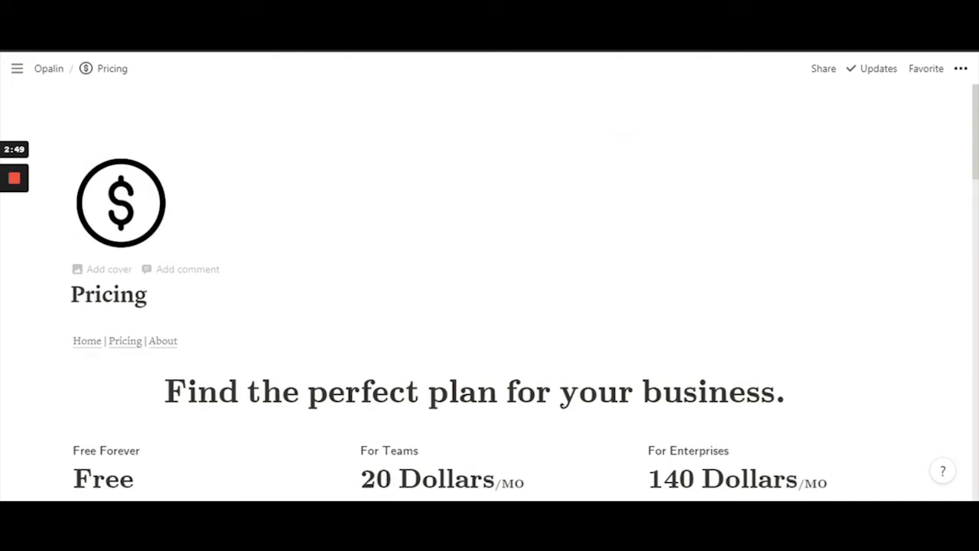
{"action": "left_click", "coordinate": [83, 342]}
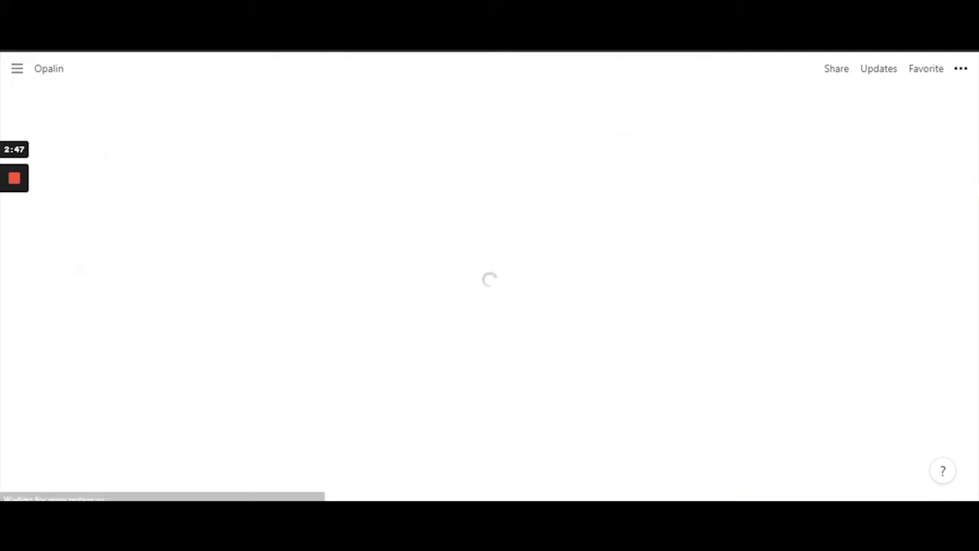
{"action": "scroll", "coordinate": [490, 291], "scroll_direction": "down", "scroll_amount": 10}
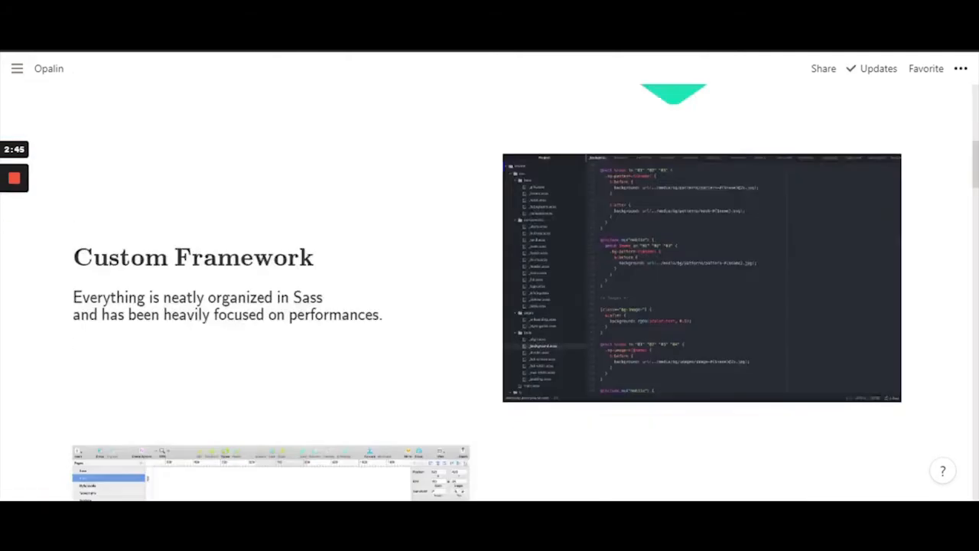
{"action": "scroll", "coordinate": [493, 277], "scroll_direction": "down", "scroll_amount": 20}
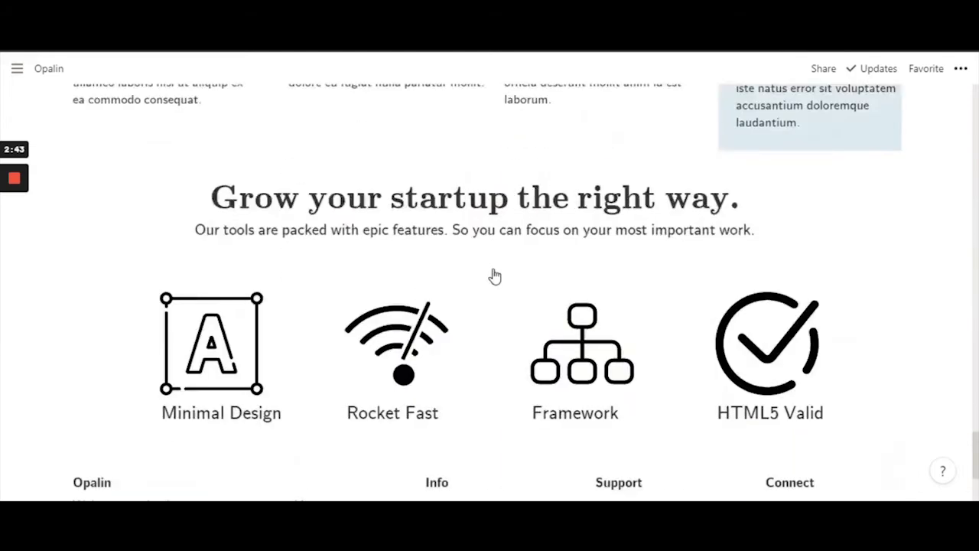
{"action": "scroll", "coordinate": [493, 277], "scroll_direction": "down", "scroll_amount": 3}
{"action": "left_click", "coordinate": [807, 348]}
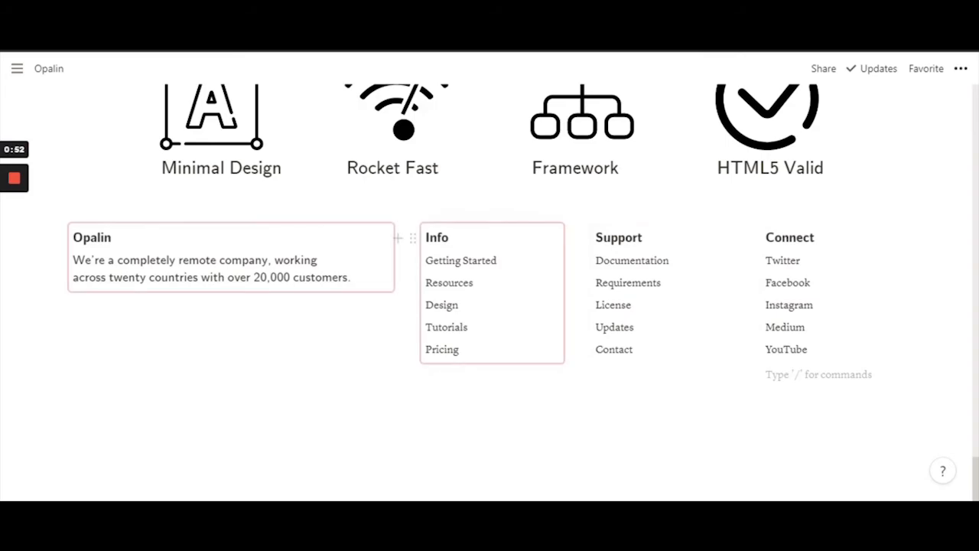
Copy-and-sync the Opalin footer block and paste it below Our Investors on the About page
{"action": "left_click", "coordinate": [377, 274]}
{"action": "left_click", "coordinate": [337, 208]}
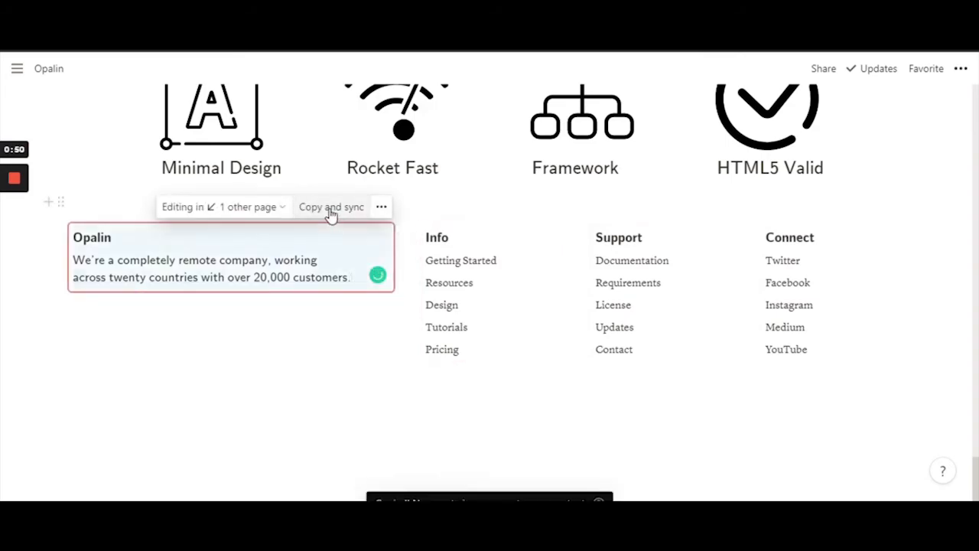
{"action": "scroll", "coordinate": [313, 231], "scroll_direction": "up", "scroll_amount": 15}
{"action": "scroll", "coordinate": [194, 217], "scroll_direction": "up", "scroll_amount": 20}
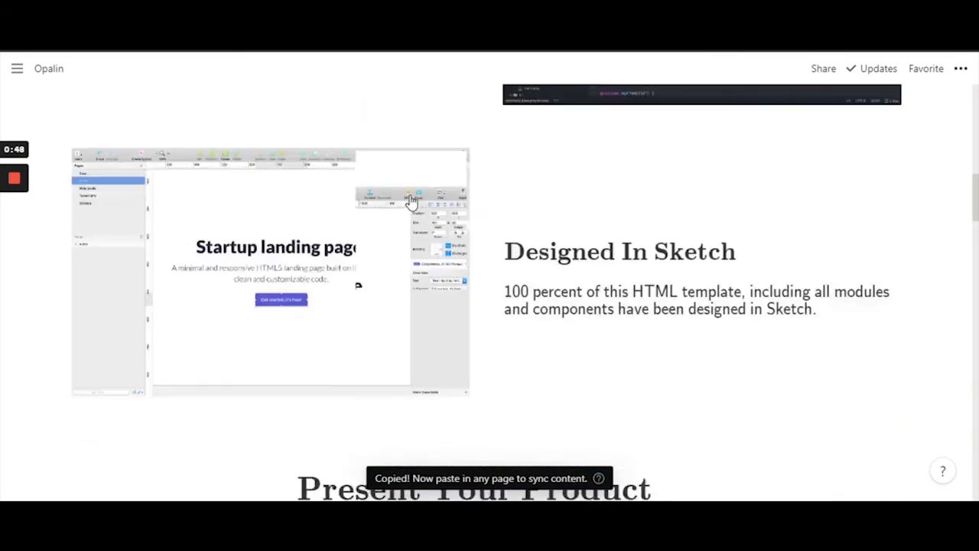
{"action": "scroll", "coordinate": [559, 211], "scroll_direction": "up", "scroll_amount": 5}
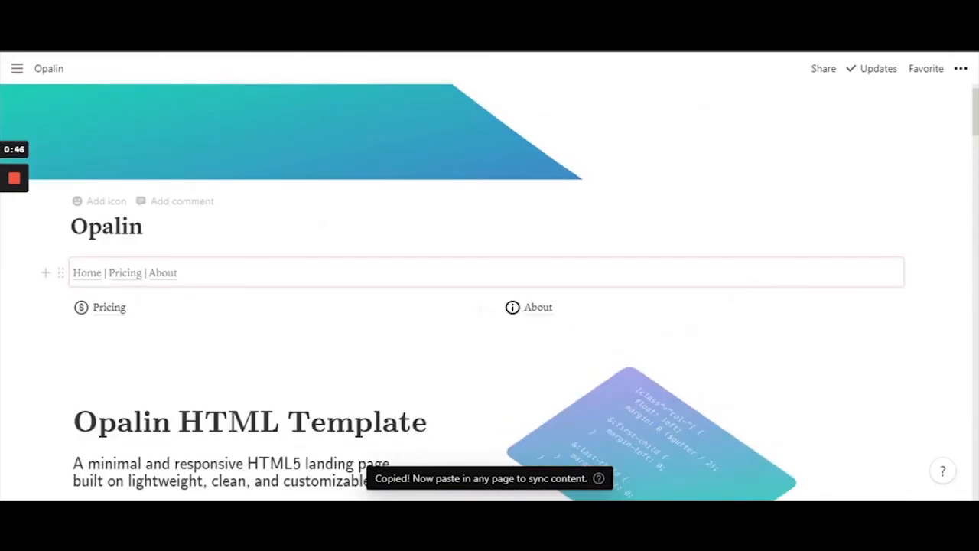
{"action": "left_click", "coordinate": [532, 309]}
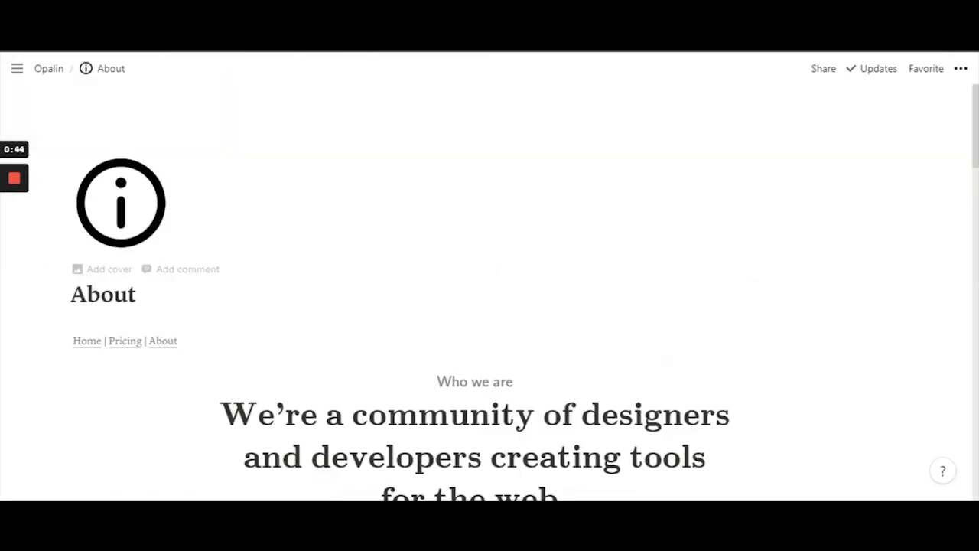
{"action": "scroll", "coordinate": [887, 84], "scroll_direction": "down", "scroll_amount": 10}
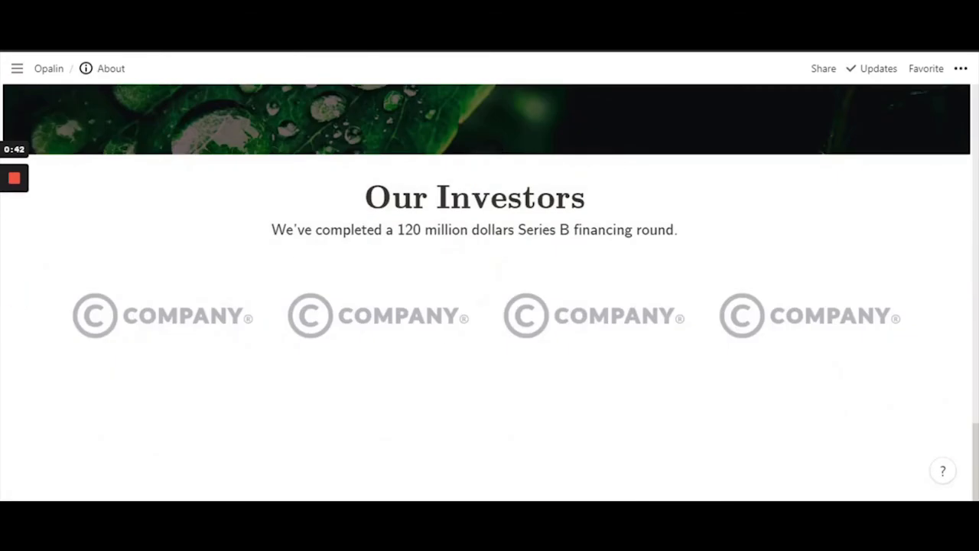
{"action": "left_click", "coordinate": [125, 361]}
{"action": "key", "text": "ctrl+v"}
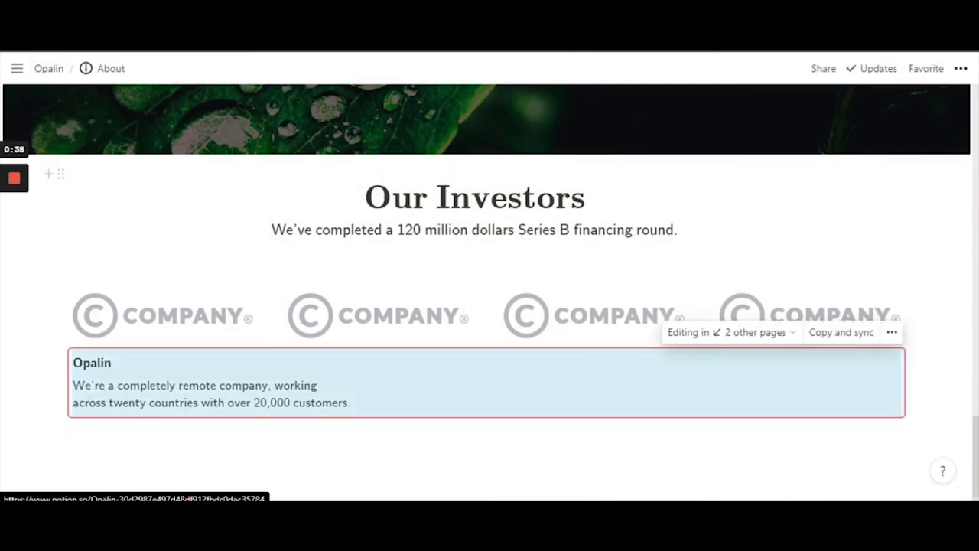
Copy-and-sync the Info block from the original Opalin page and paste it below Opalin on About
{"action": "left_click", "coordinate": [735, 339]}
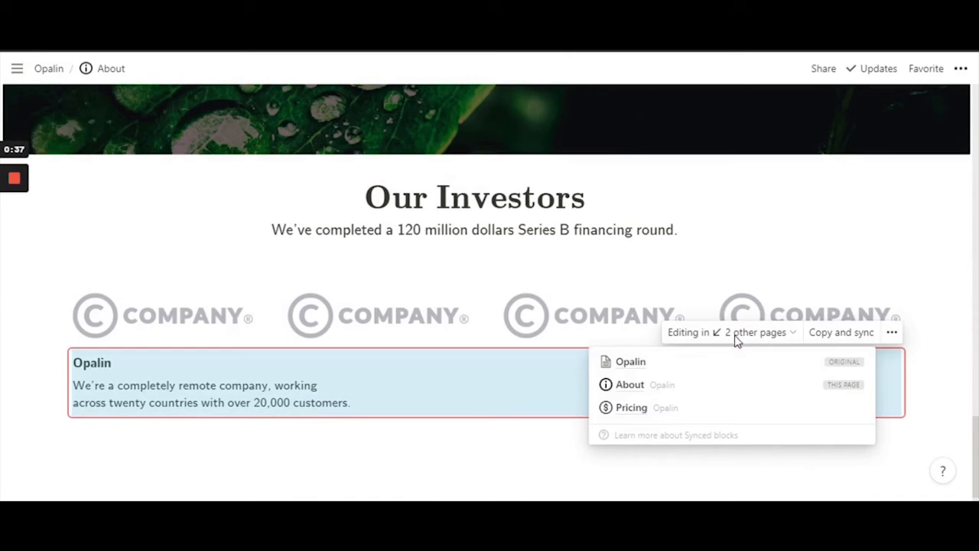
{"action": "left_click", "coordinate": [630, 364]}
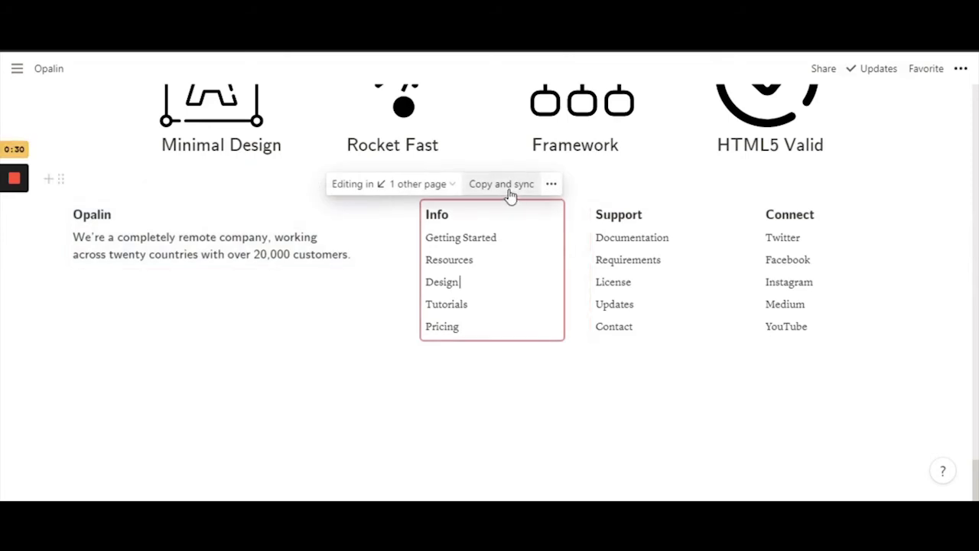
{"action": "left_click", "coordinate": [510, 195]}
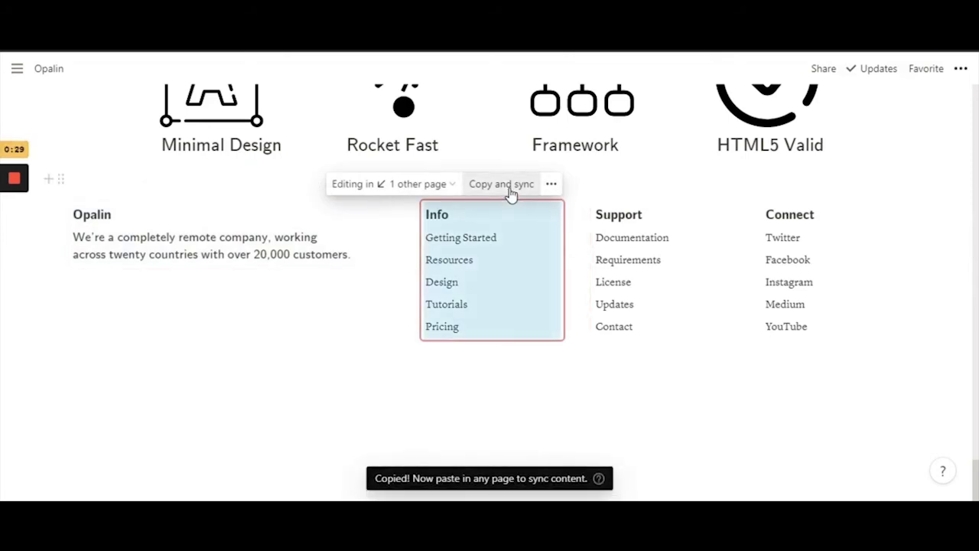
{"action": "left_click", "coordinate": [404, 184]}
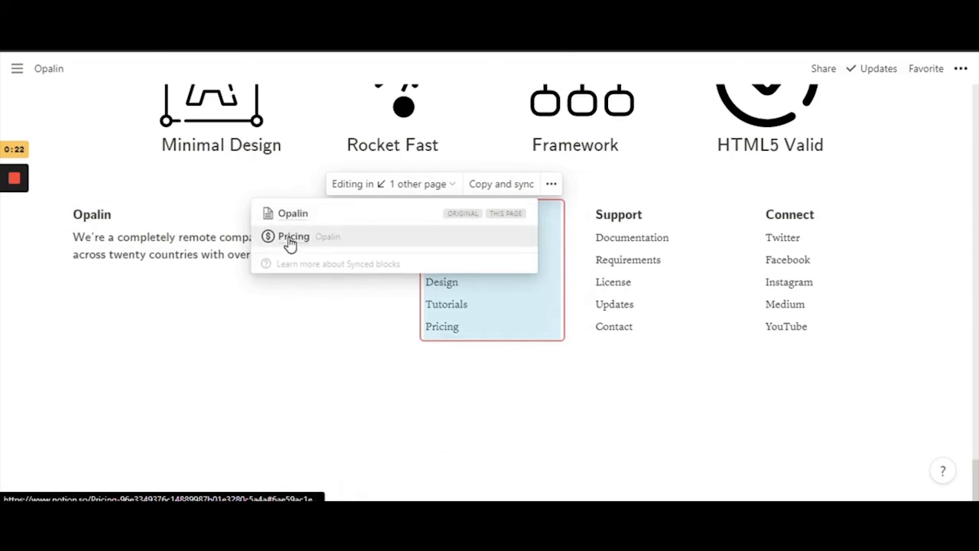
{"action": "left_click", "coordinate": [563, 485]}
{"action": "scroll", "coordinate": [459, 306], "scroll_direction": "up", "scroll_amount": 20}
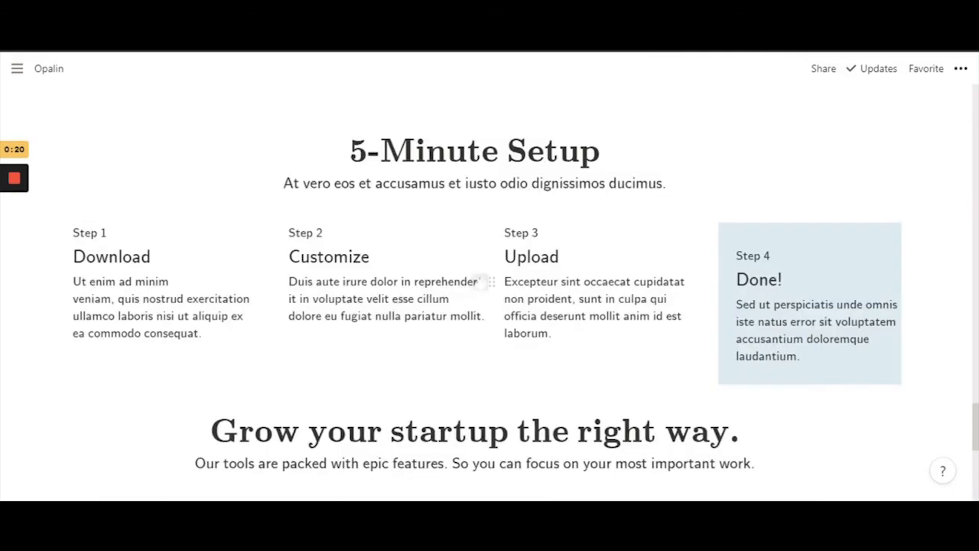
{"action": "scroll", "coordinate": [464, 401], "scroll_direction": "up", "scroll_amount": 15}
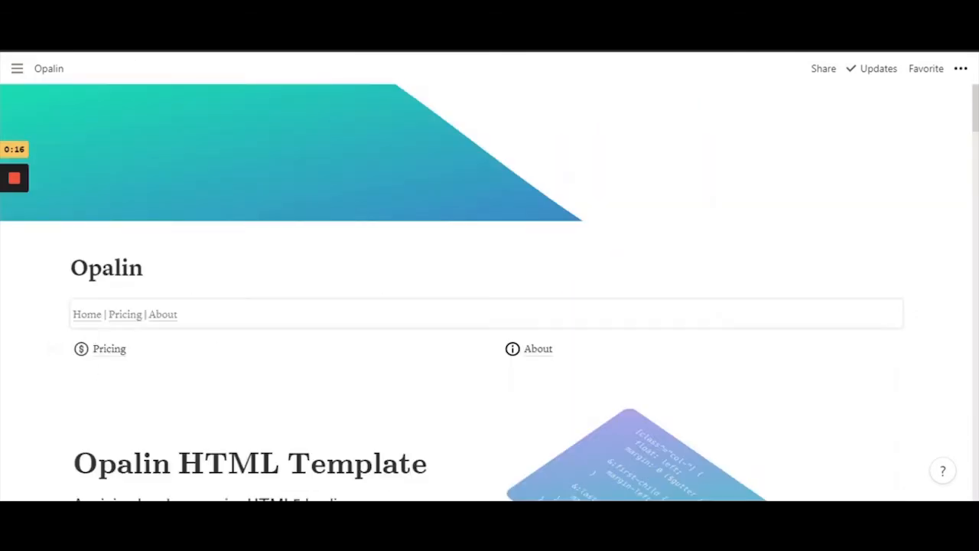
{"action": "left_click", "coordinate": [545, 352]}
{"action": "scroll", "coordinate": [535, 345], "scroll_direction": "down", "scroll_amount": 20}
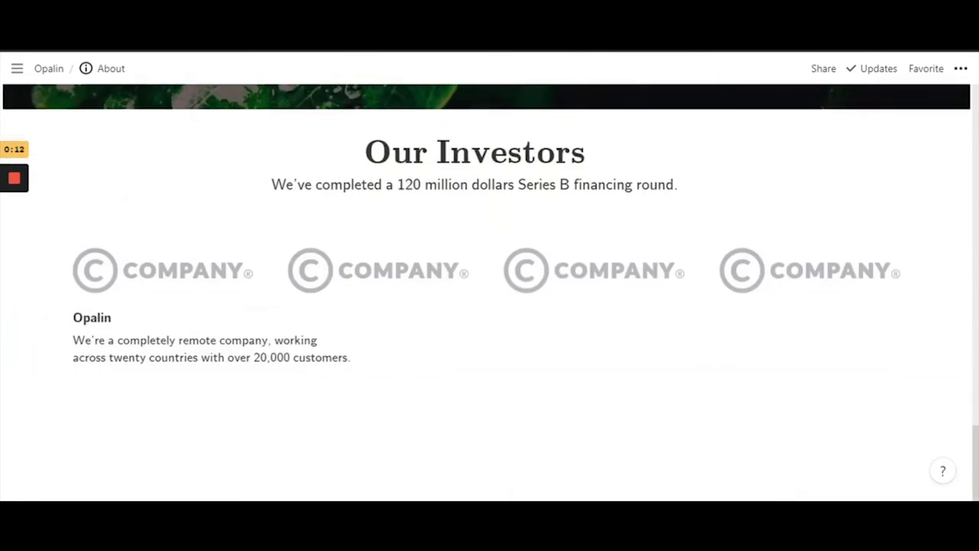
{"action": "left_click", "coordinate": [74, 383]}
{"action": "key", "text": "ctrl+v"}
{"action": "scroll", "coordinate": [490, 306], "scroll_direction": "down", "scroll_amount": 2}
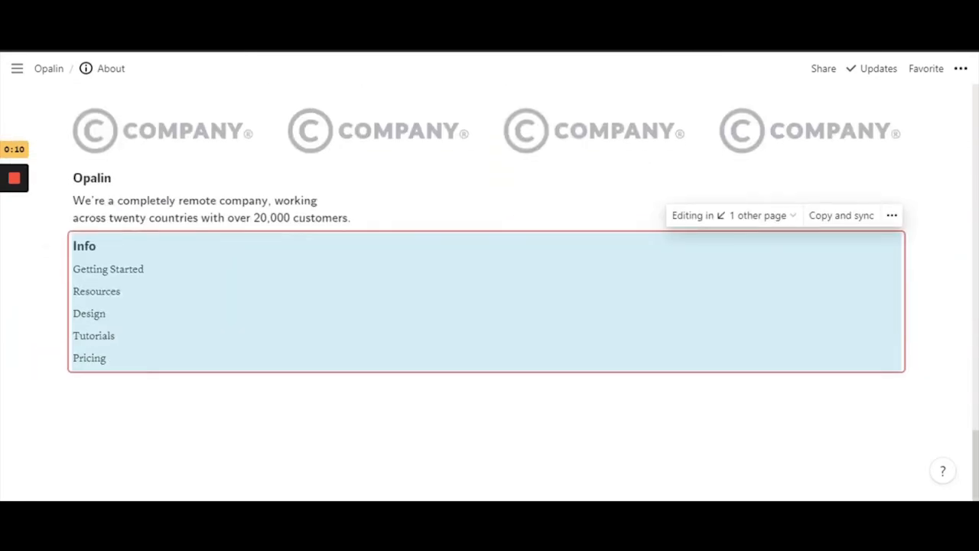
Copy-and-sync the Support block from Opalin and bring it into the About footer columns
{"action": "left_click", "coordinate": [718, 221]}
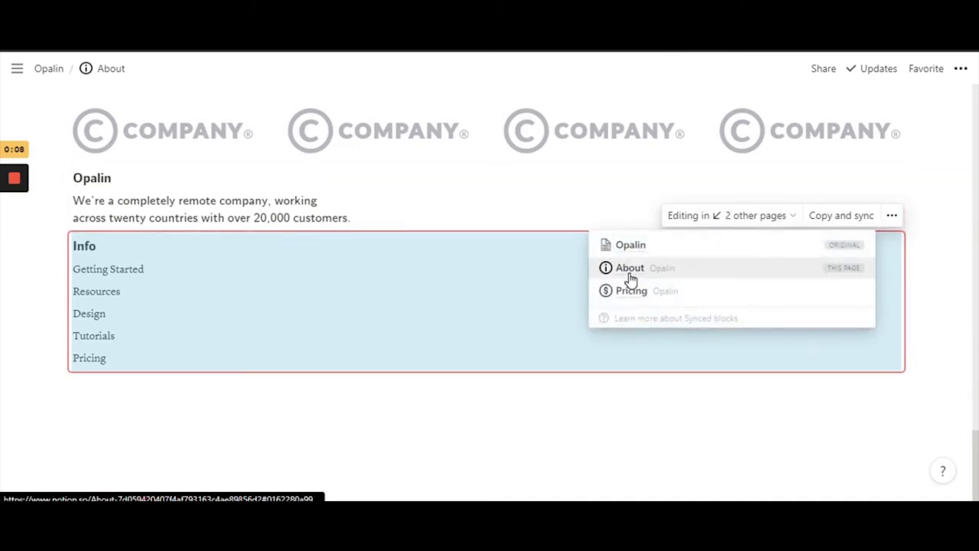
{"action": "left_click", "coordinate": [630, 246]}
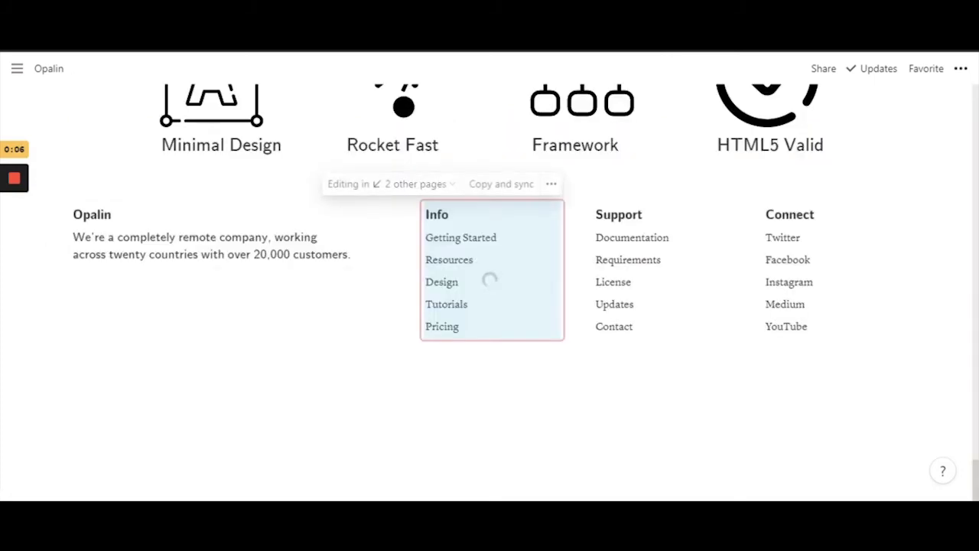
{"action": "left_click", "coordinate": [686, 187]}
{"action": "left_click", "coordinate": [581, 183]}
{"action": "left_click", "coordinate": [529, 232]}
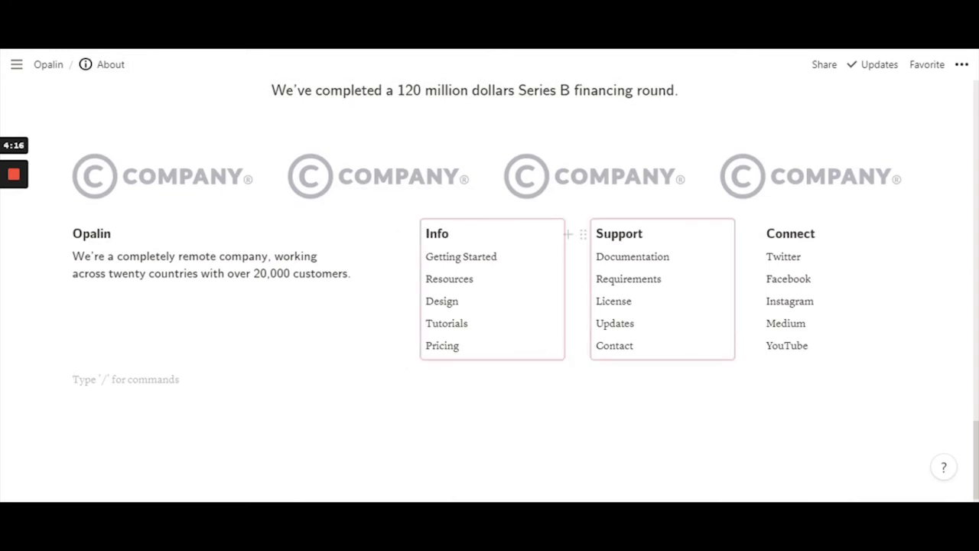
{"action": "left_click", "coordinate": [460, 302]}
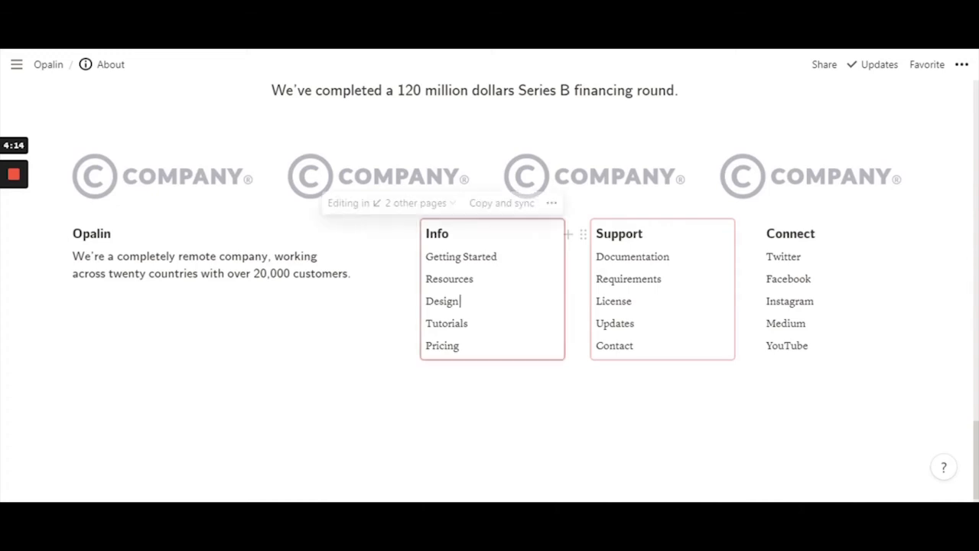
{"action": "left_click", "coordinate": [74, 380]}
{"action": "left_click", "coordinate": [469, 323]}
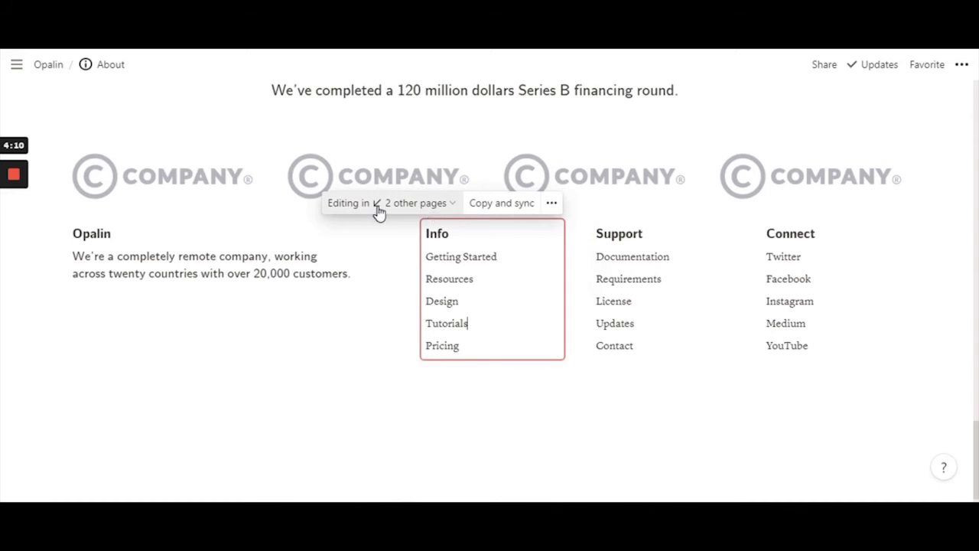
{"action": "left_click", "coordinate": [411, 204]}
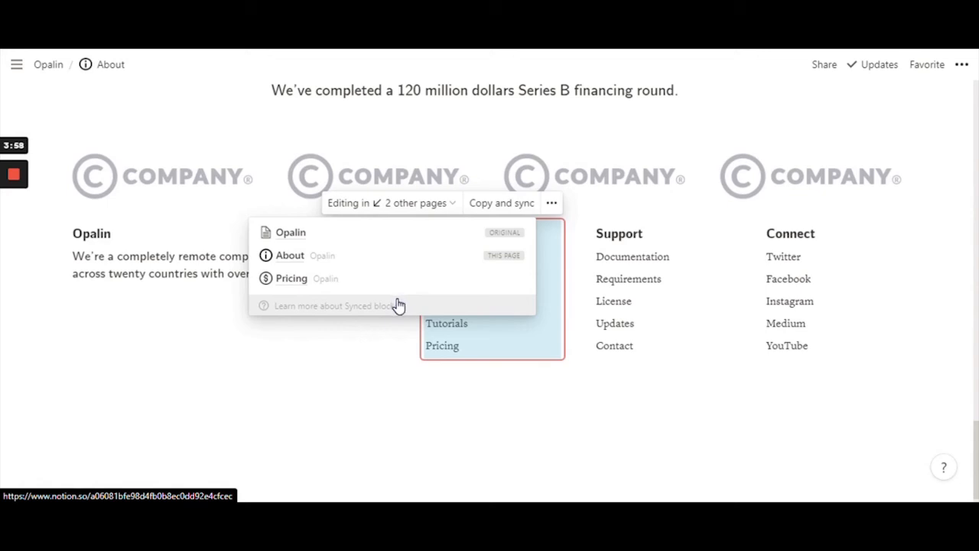
{"action": "left_click", "coordinate": [482, 390]}
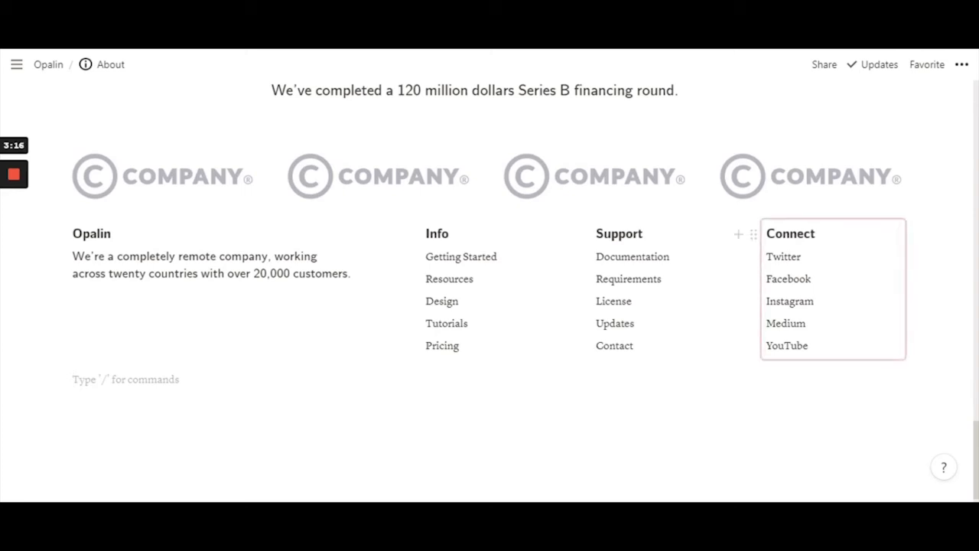
Link Twitter to twitter.com and Facebook to facebook.com in the Connect column
{"action": "double_click", "coordinate": [783, 257]}
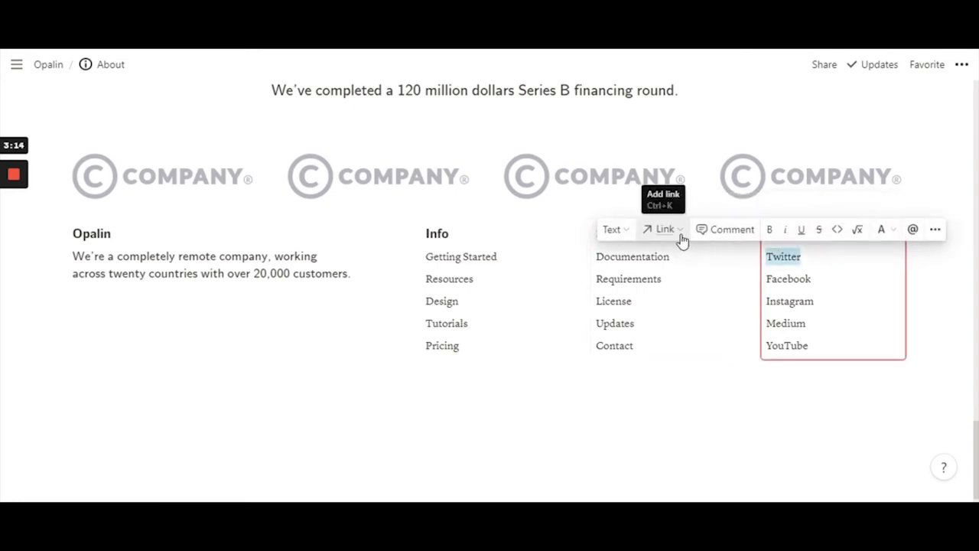
{"action": "left_click_drag", "start_coordinate": [802, 257], "coordinate": [766, 257]}
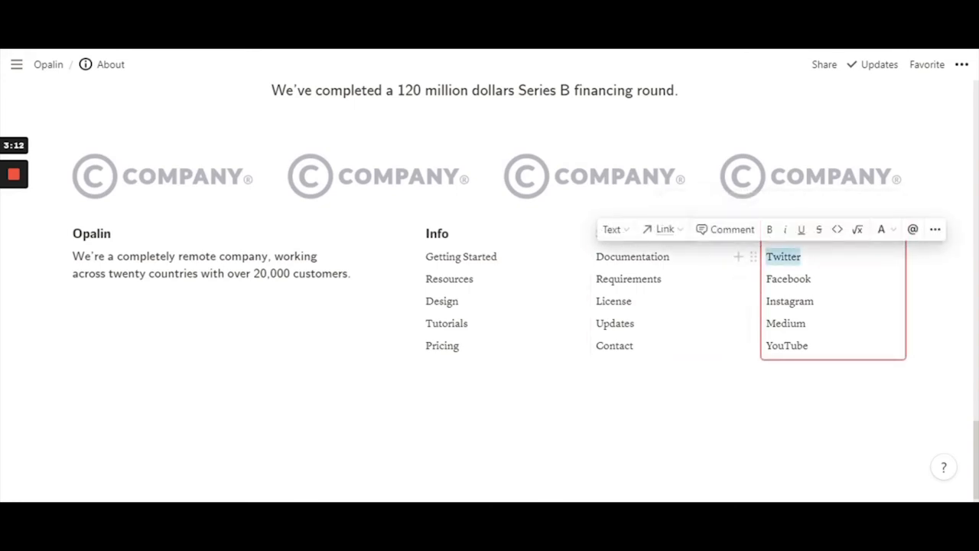
{"action": "left_click", "coordinate": [665, 234]}
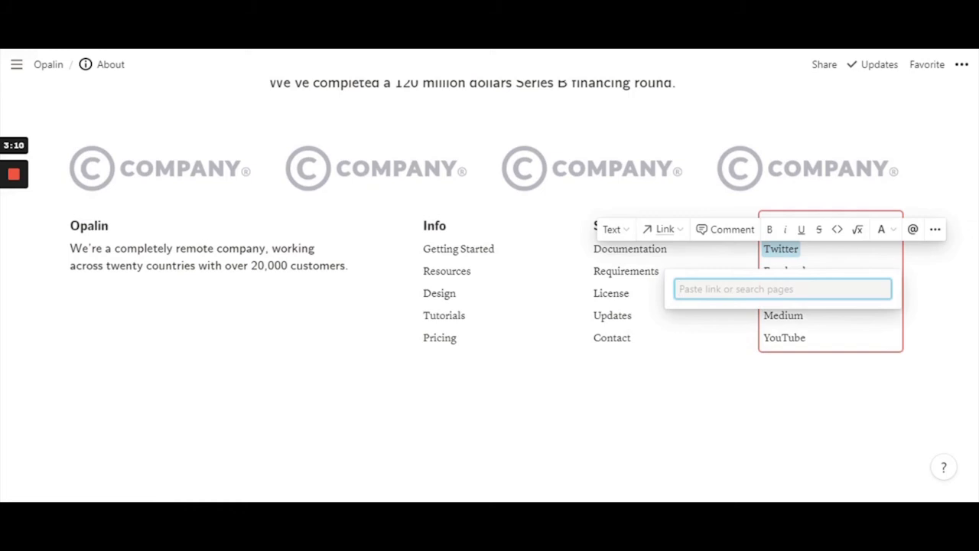
{"action": "type", "text": "t"}
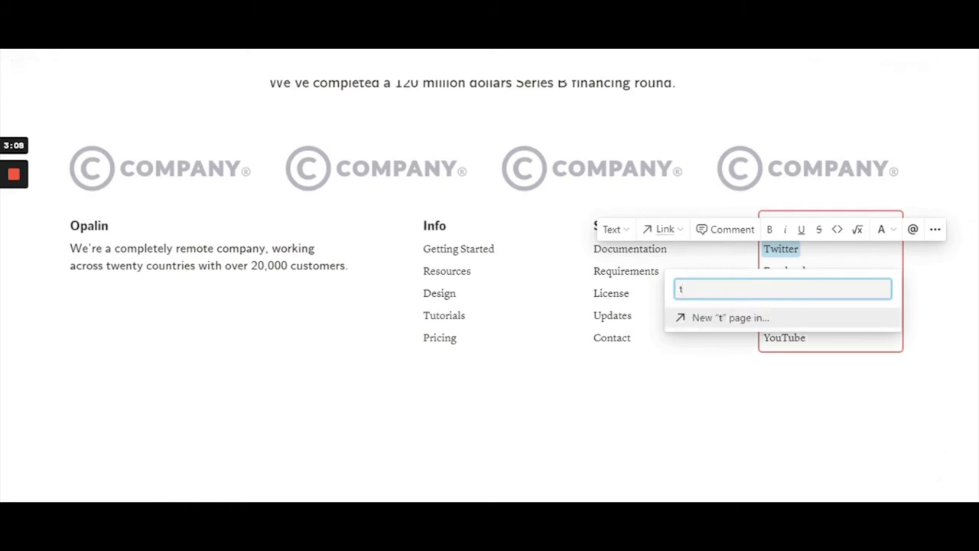
{"action": "type", "text": "witte"}
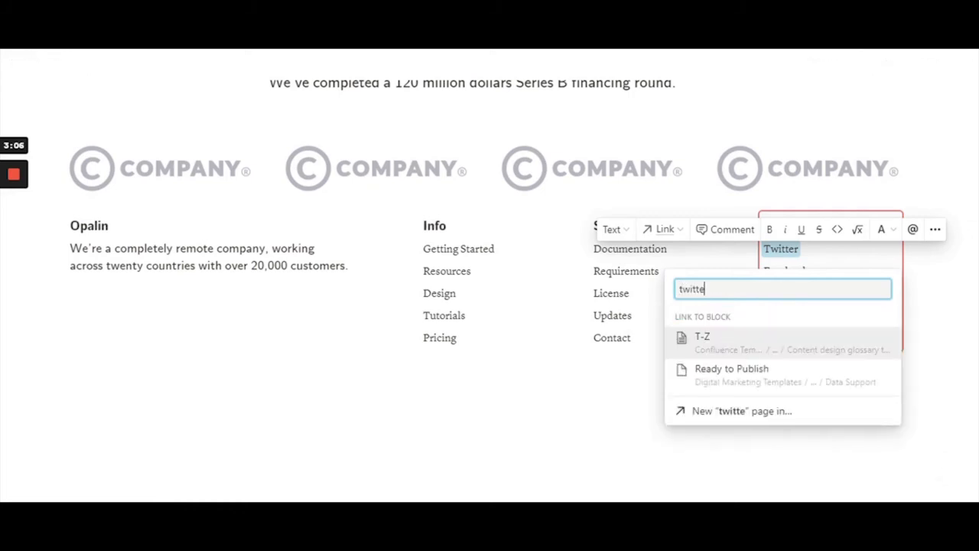
{"action": "type", "text": "r.com"}
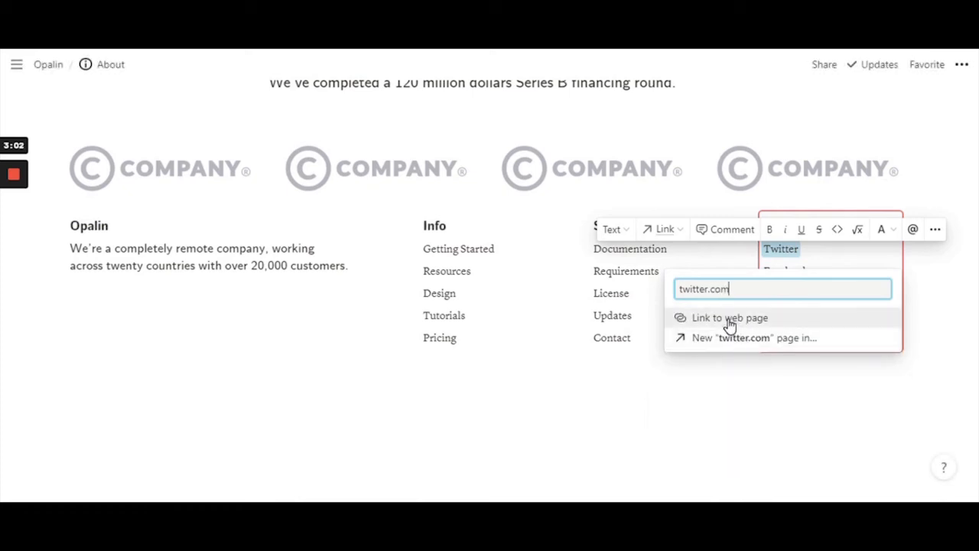
{"action": "left_click", "coordinate": [736, 324]}
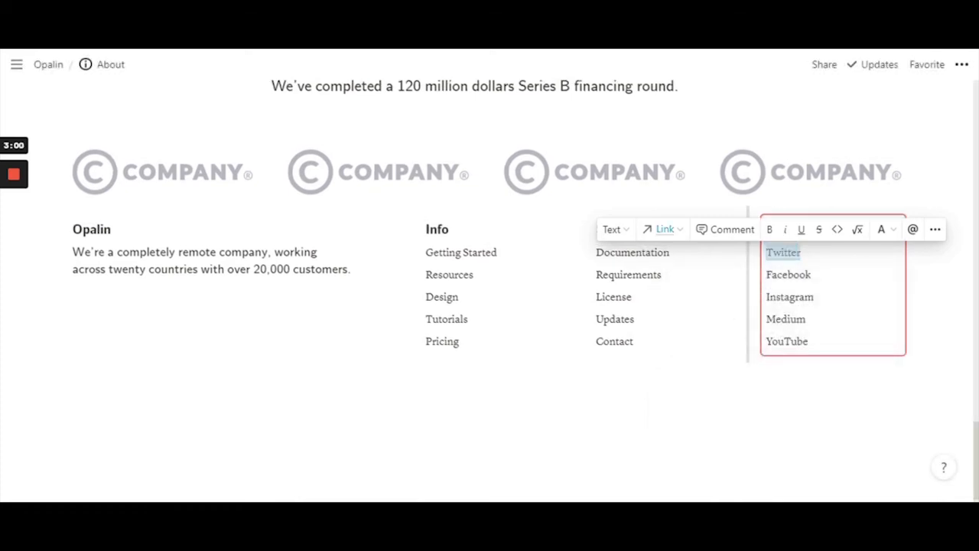
{"action": "left_click", "coordinate": [810, 274]}
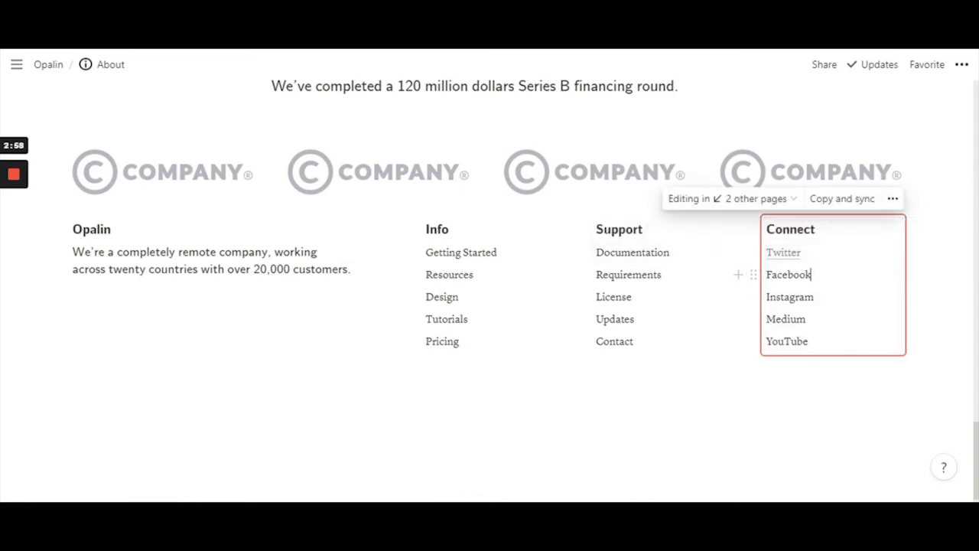
{"action": "key", "text": "shift+Home"}
{"action": "left_click", "coordinate": [673, 257]}
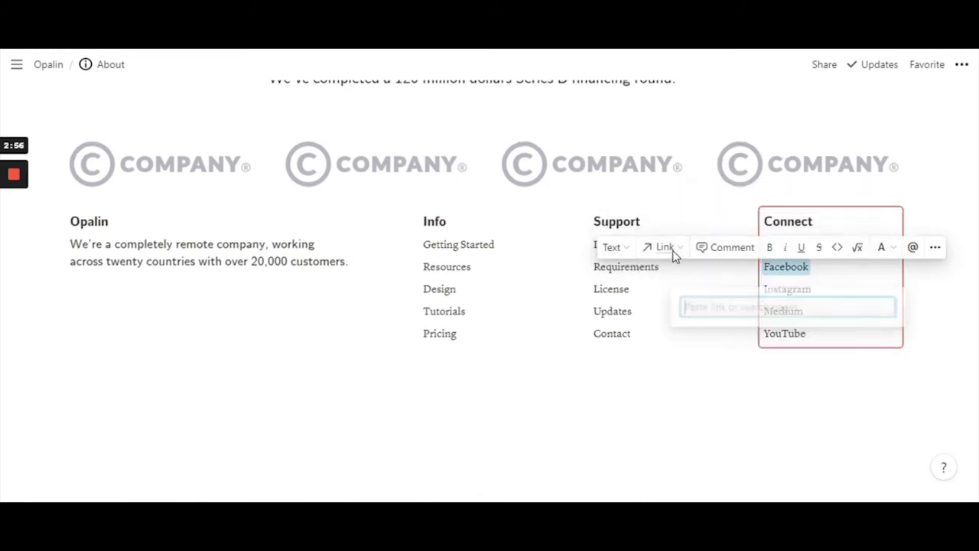
{"action": "type", "text": "face"}
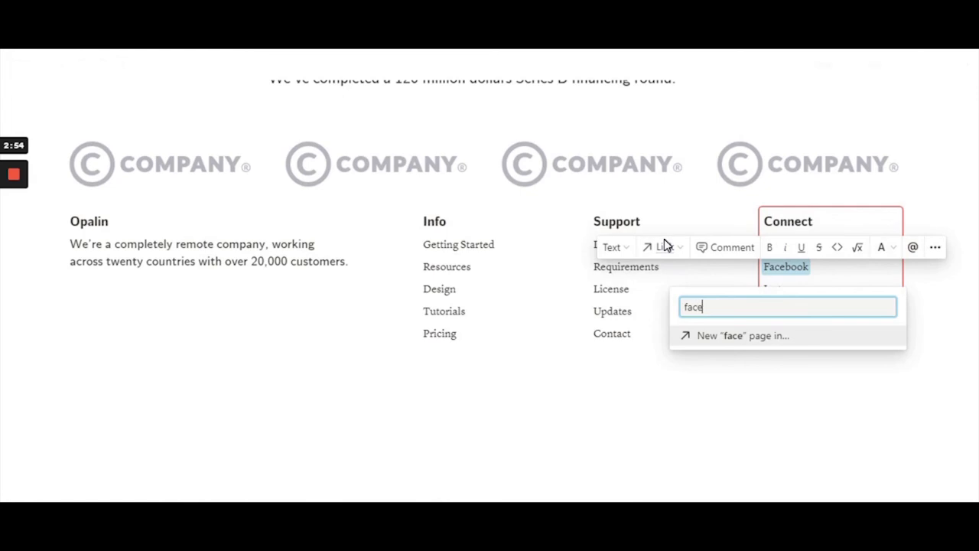
{"action": "type", "text": "book.com"}
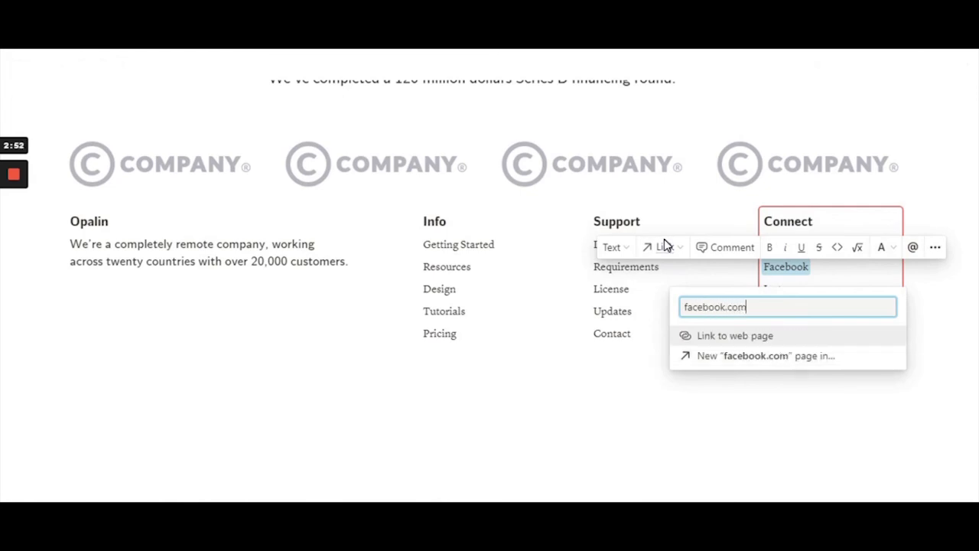
{"action": "left_click", "coordinate": [733, 339]}
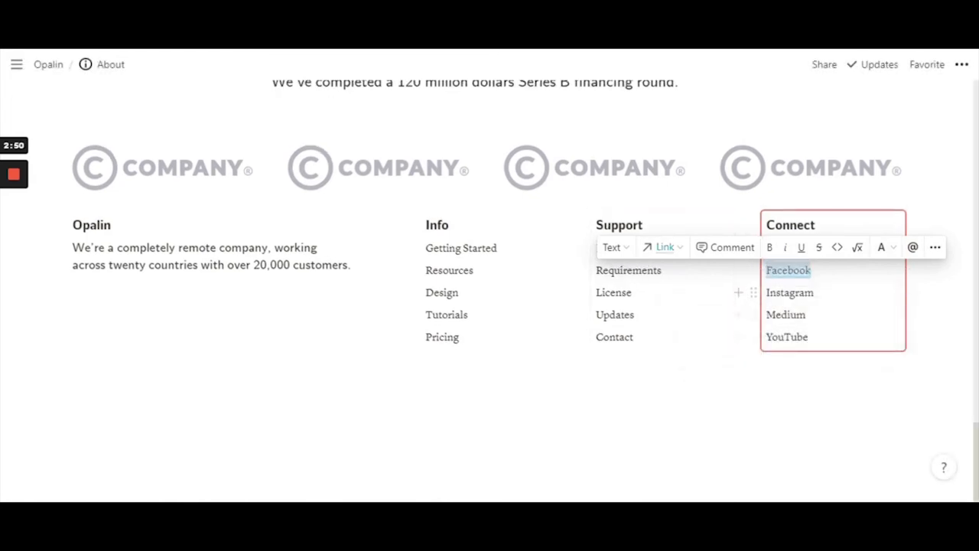
Link Instagram, YouTube and Medium to instagram.com, youtube.com and medium.com
{"action": "double_click", "coordinate": [789, 292]}
{"action": "left_click", "coordinate": [671, 265]}
{"action": "type", "text": "i"}
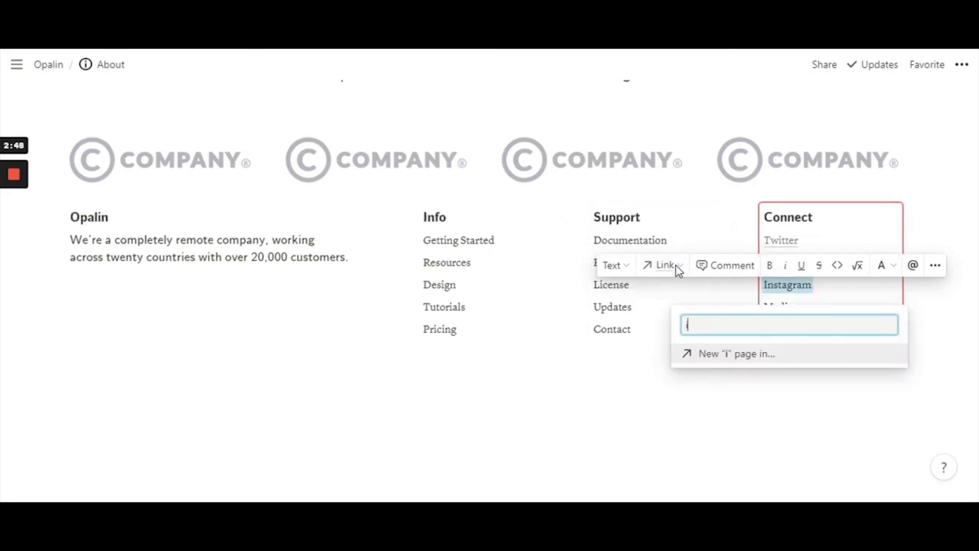
{"action": "type", "text": "nstagram"}
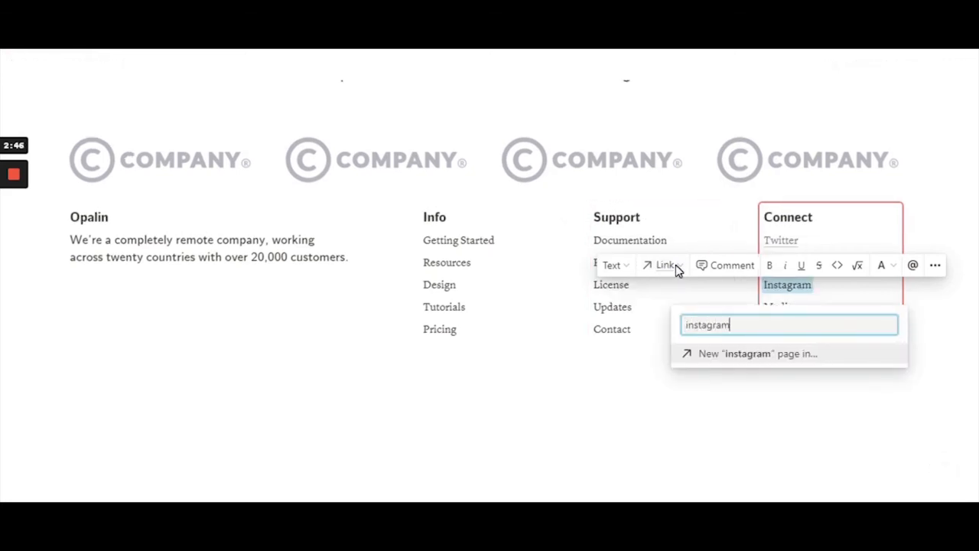
{"action": "type", "text": ".com"}
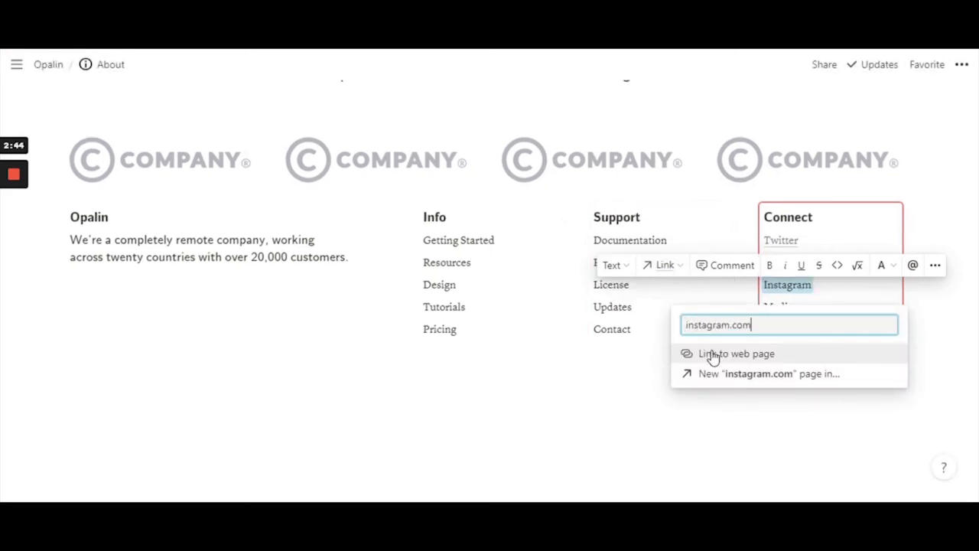
{"action": "left_click", "coordinate": [711, 355]}
{"action": "double_click", "coordinate": [784, 330]}
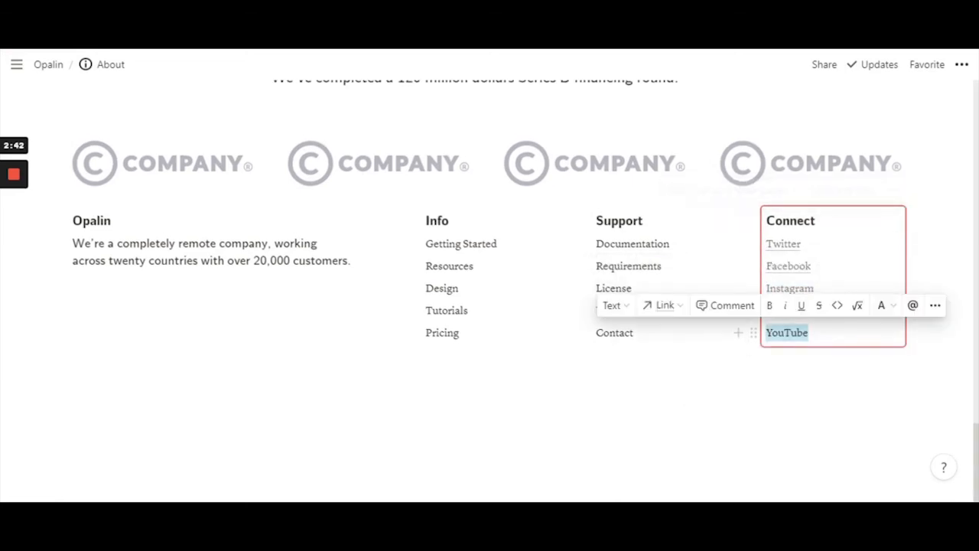
{"action": "left_click", "coordinate": [669, 306]}
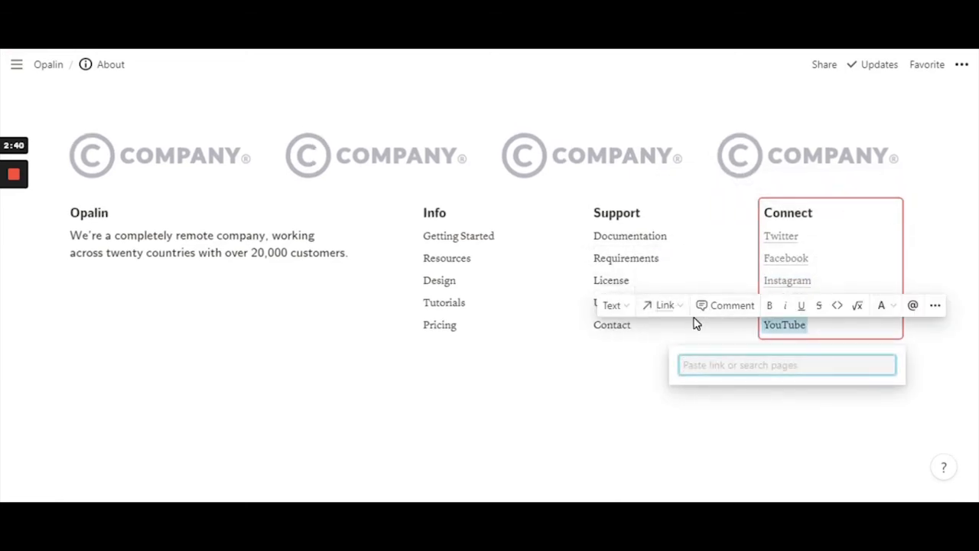
{"action": "type", "text": "youtube."}
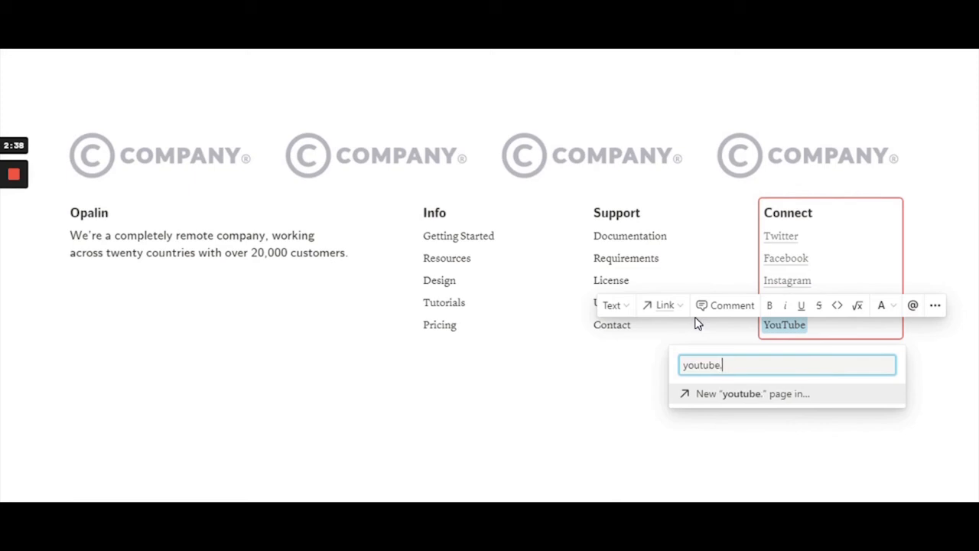
{"action": "type", "text": "com"}
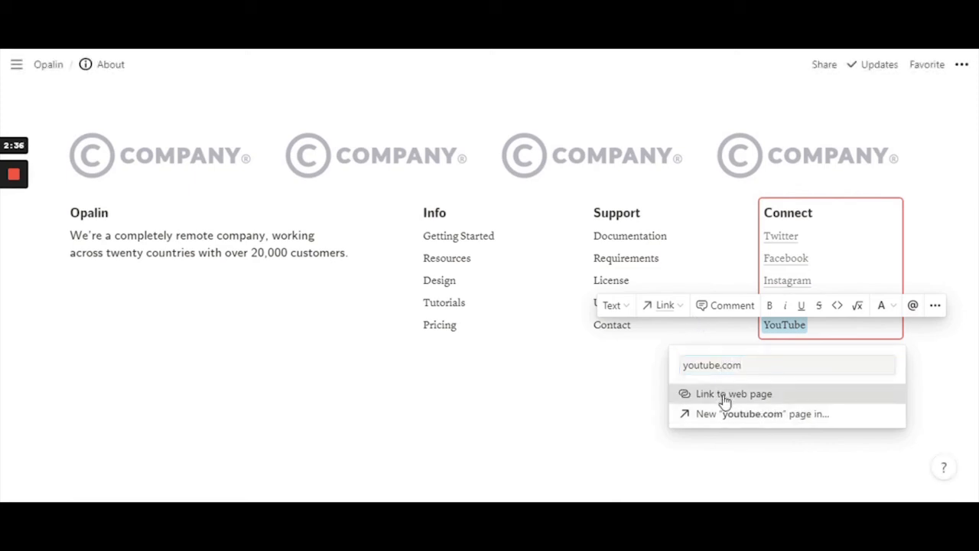
{"action": "left_click", "coordinate": [724, 395]}
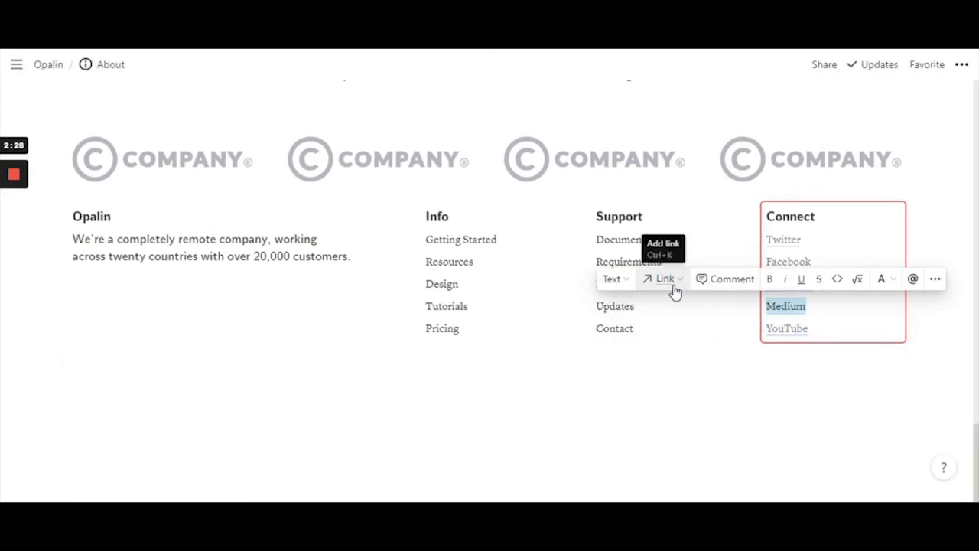
{"action": "left_click", "coordinate": [675, 287]}
{"action": "type", "text": "mediu"}
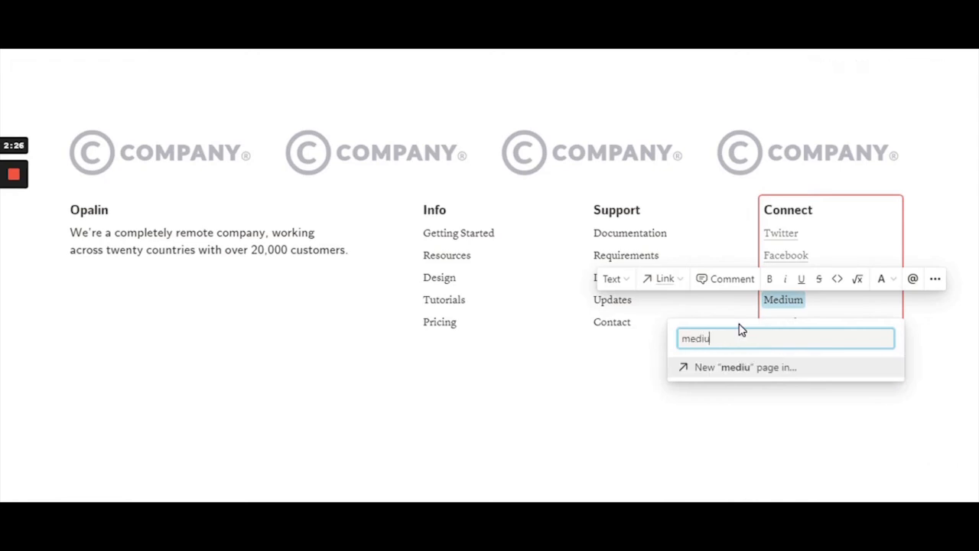
{"action": "type", "text": "m.com"}
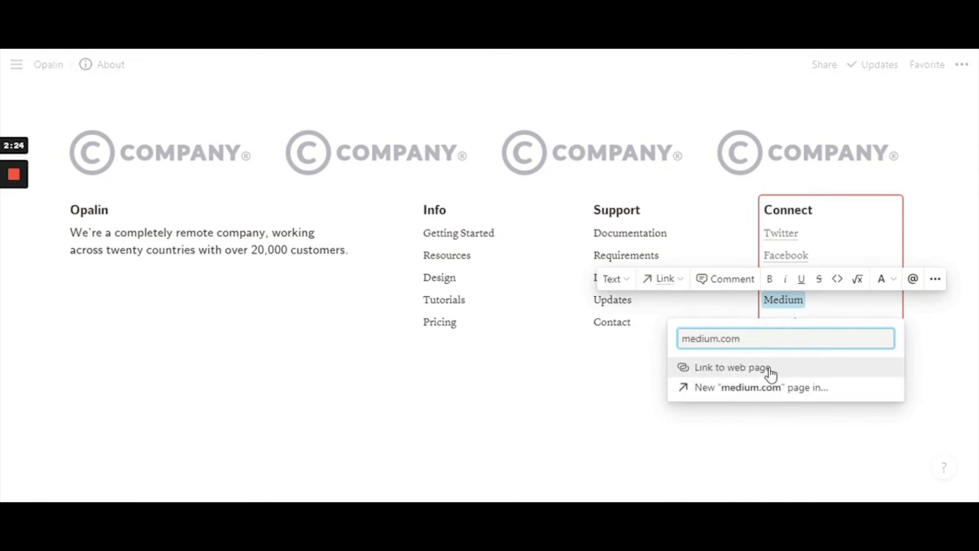
{"action": "key", "text": "Return"}
{"action": "left_click", "coordinate": [74, 358]}
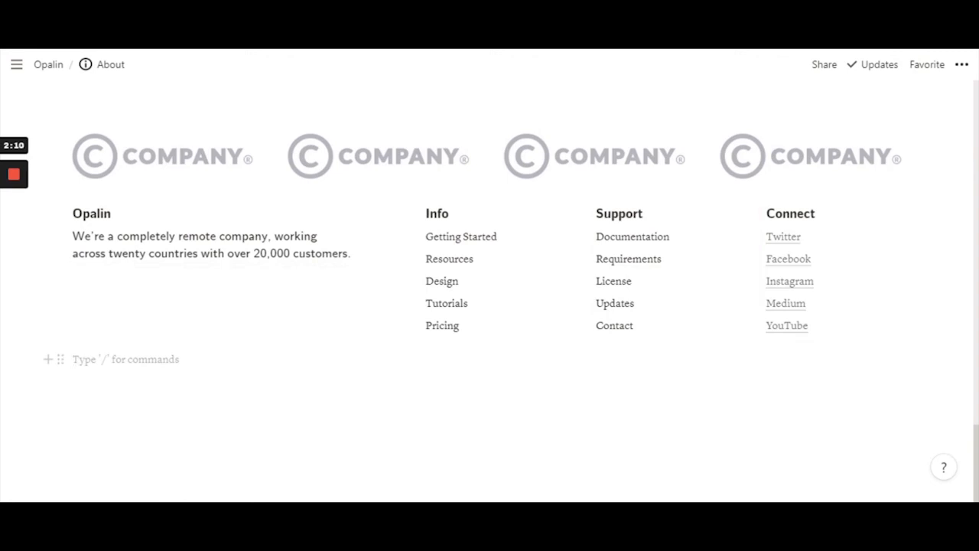
Jump from About's synced Info block to the original Opalin page and view its footer
{"action": "left_click", "coordinate": [474, 258]}
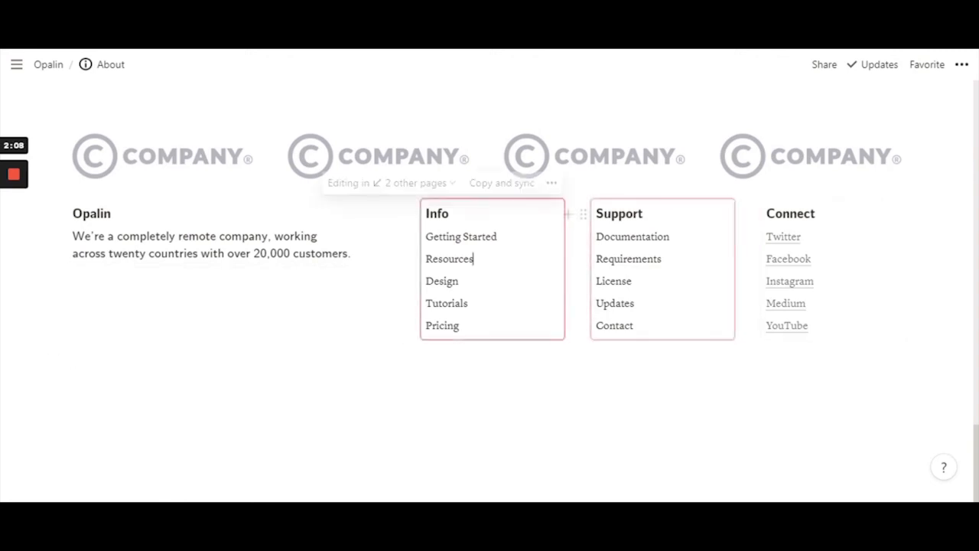
{"action": "left_click", "coordinate": [427, 186]}
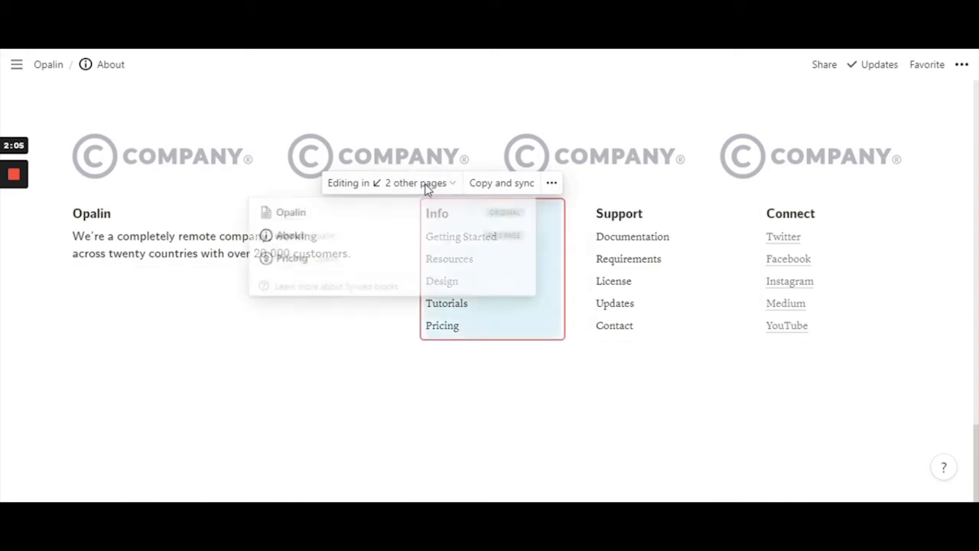
{"action": "left_click", "coordinate": [294, 220]}
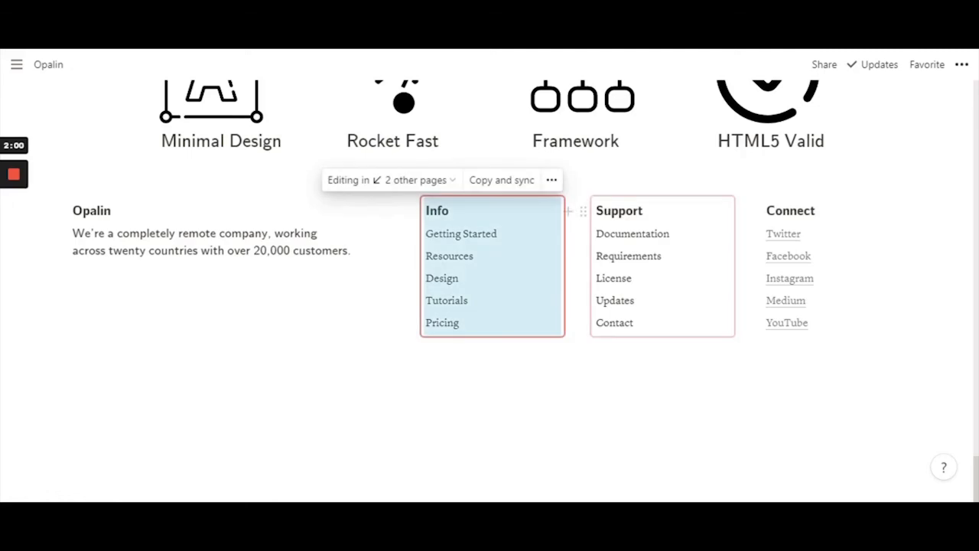
{"action": "scroll", "coordinate": [491, 400], "scroll_direction": "up", "scroll_amount": 15}
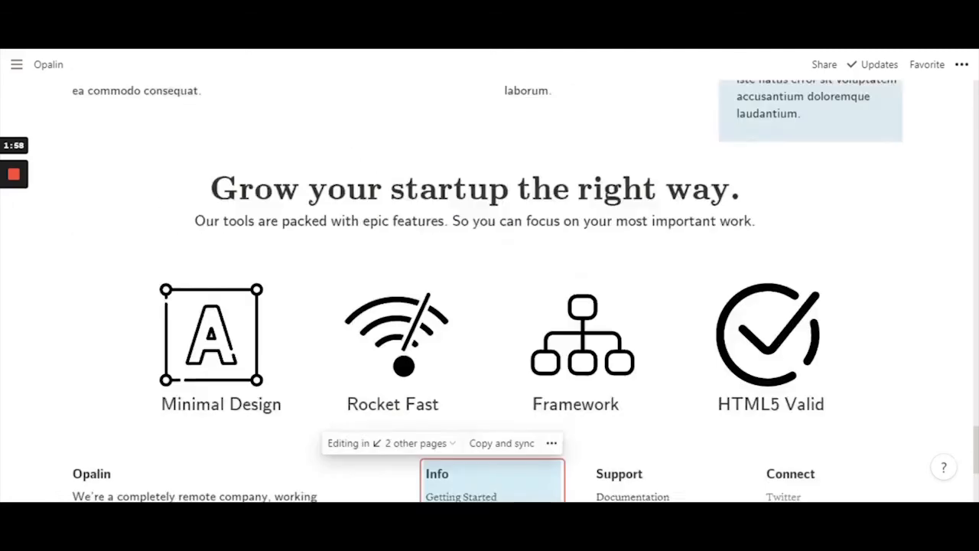
{"action": "scroll", "coordinate": [492, 400], "scroll_direction": "up", "scroll_amount": 12}
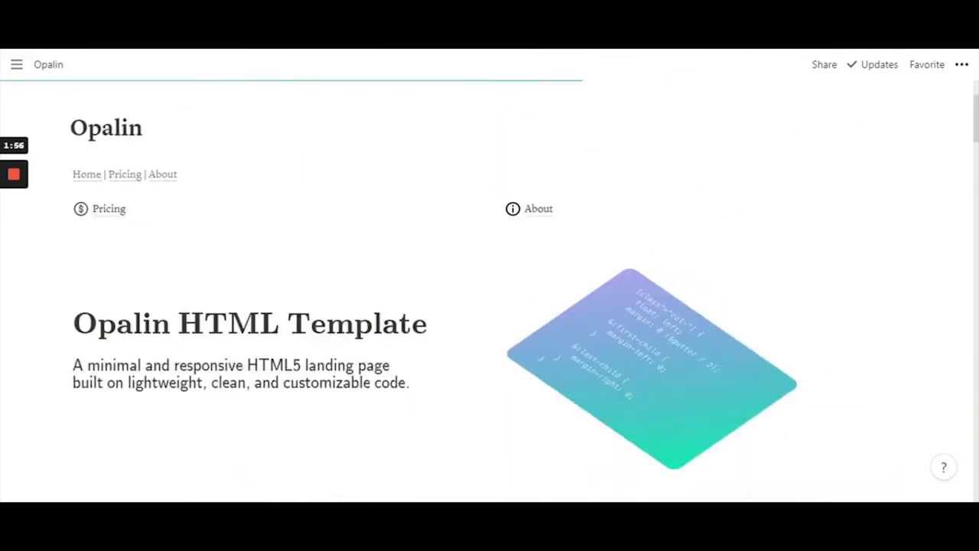
{"action": "scroll", "coordinate": [813, 282], "scroll_direction": "down", "scroll_amount": 20}
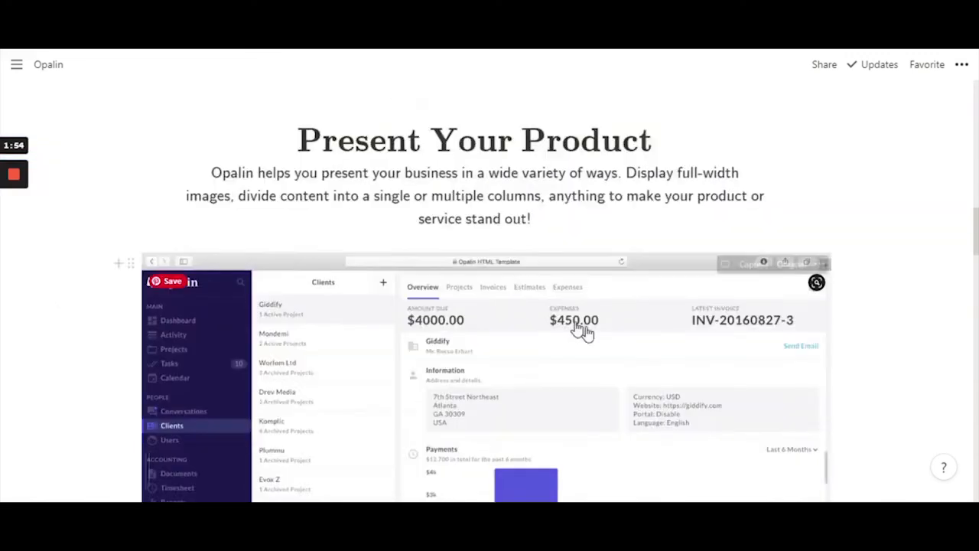
{"action": "scroll", "coordinate": [887, 366], "scroll_direction": "down", "scroll_amount": 7}
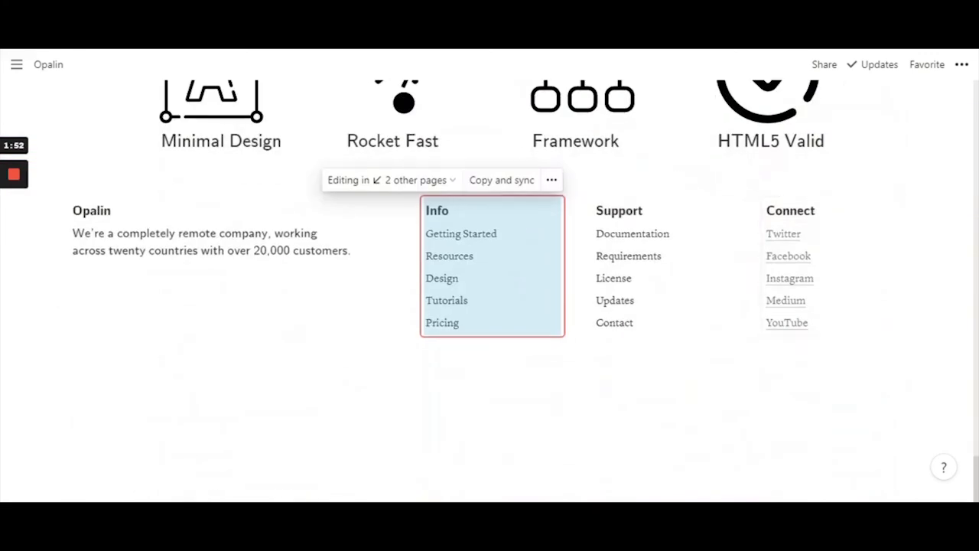
{"action": "left_click", "coordinate": [114, 276]}
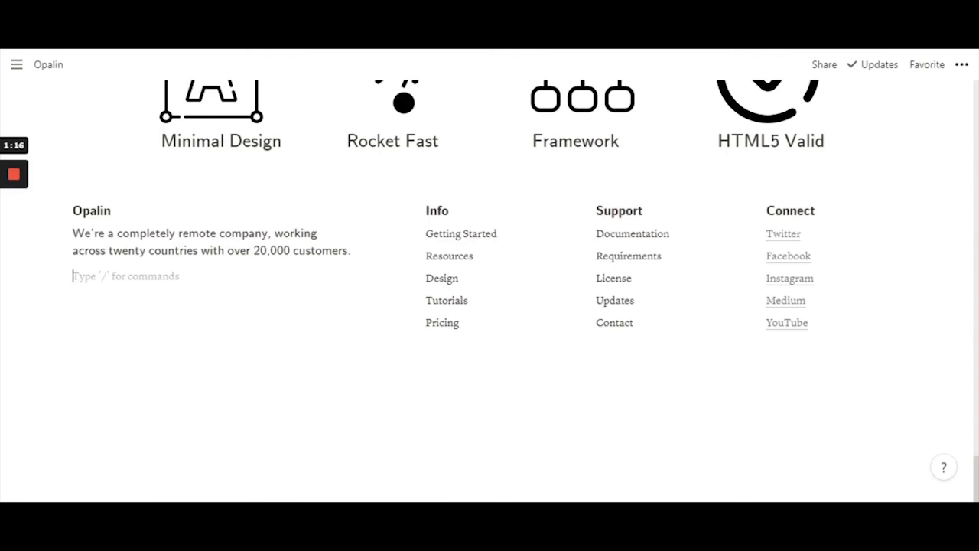
{"action": "left_click", "coordinate": [563, 210]}
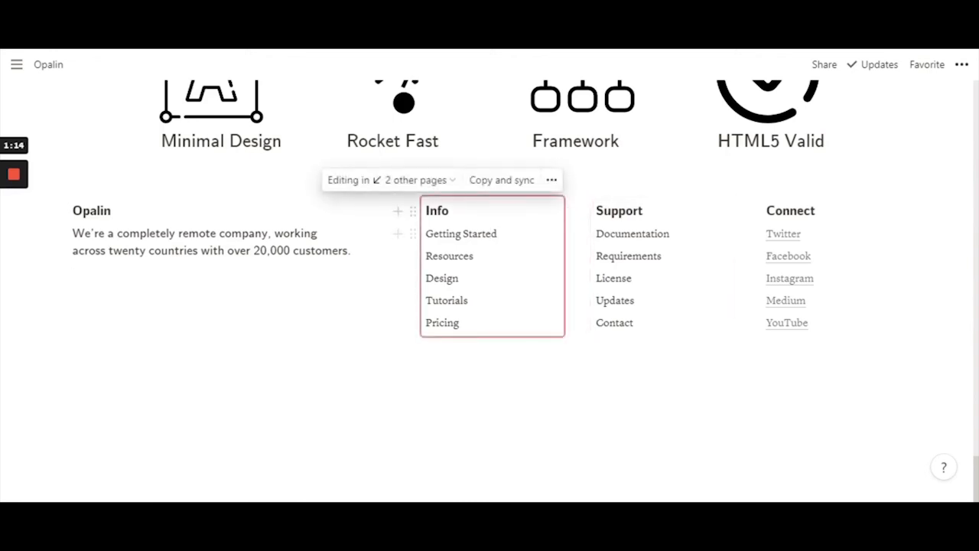
{"action": "left_click", "coordinate": [436, 190]}
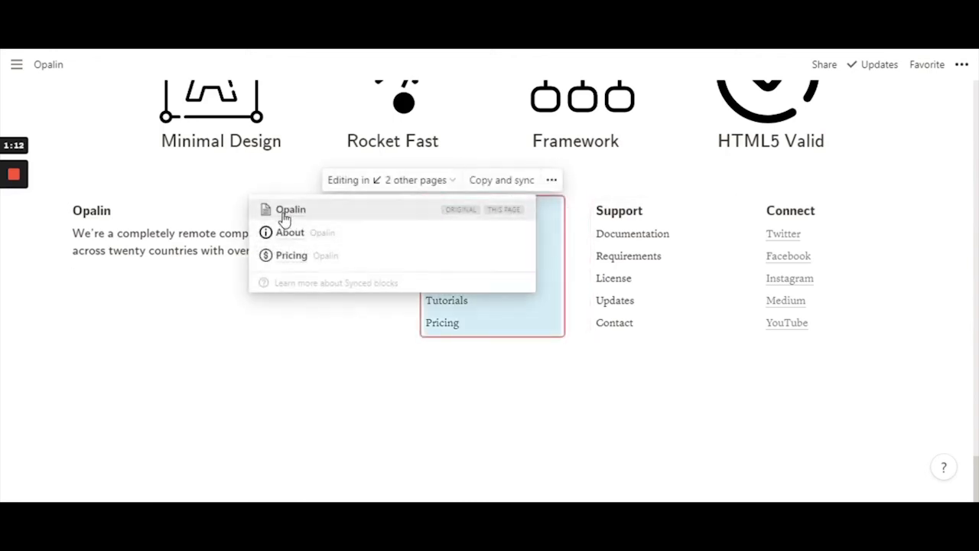
{"action": "left_click", "coordinate": [501, 314]}
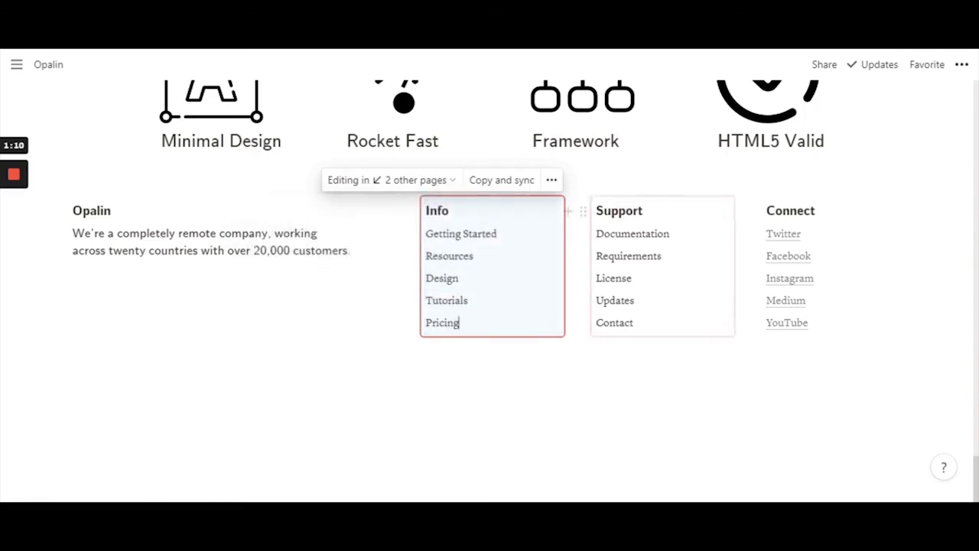
{"action": "left_click", "coordinate": [183, 276]}
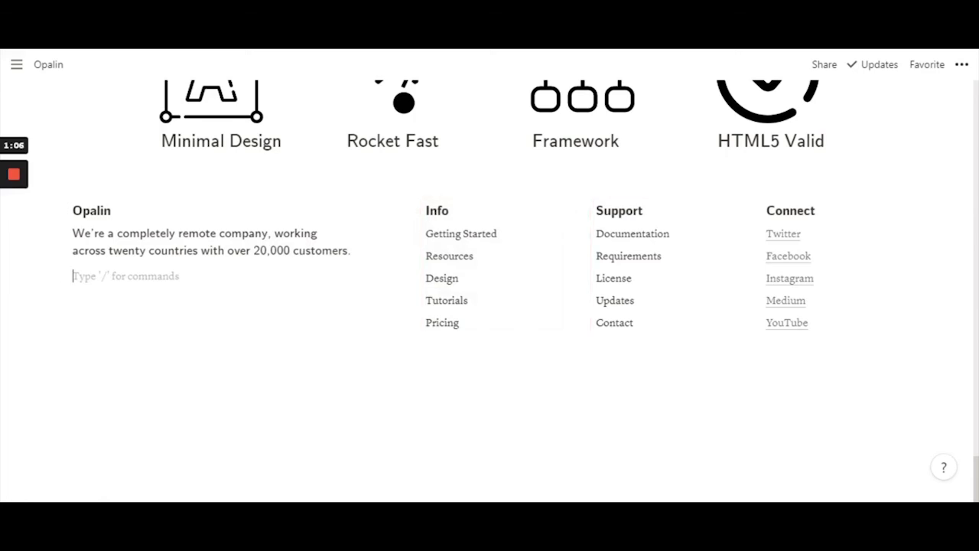
{"action": "scroll", "coordinate": [489, 374], "scroll_direction": "up", "scroll_amount": 10}
{"action": "scroll", "coordinate": [490, 306], "scroll_direction": "up", "scroll_amount": 15}
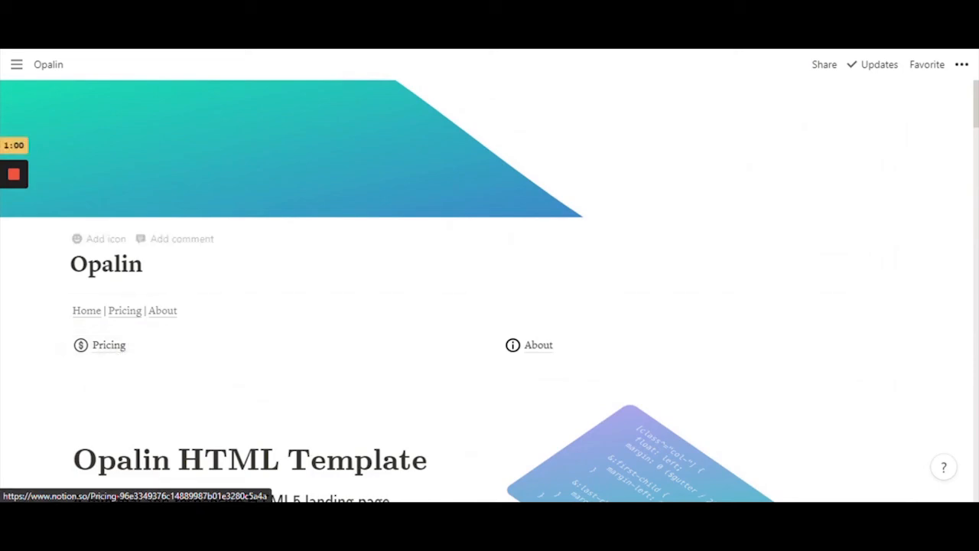
{"action": "scroll", "coordinate": [483, 287], "scroll_direction": "down", "scroll_amount": 15}
{"action": "scroll", "coordinate": [483, 287], "scroll_direction": "down", "scroll_amount": 10}
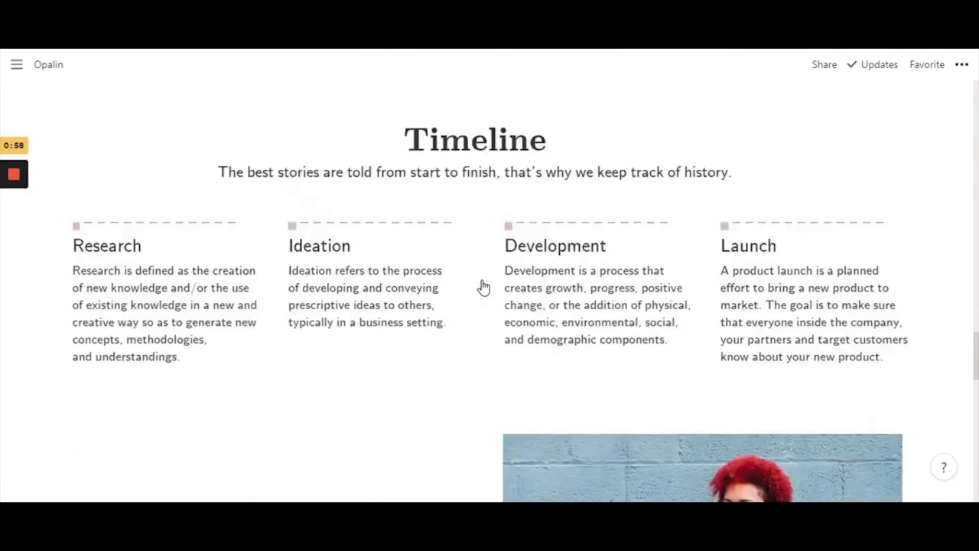